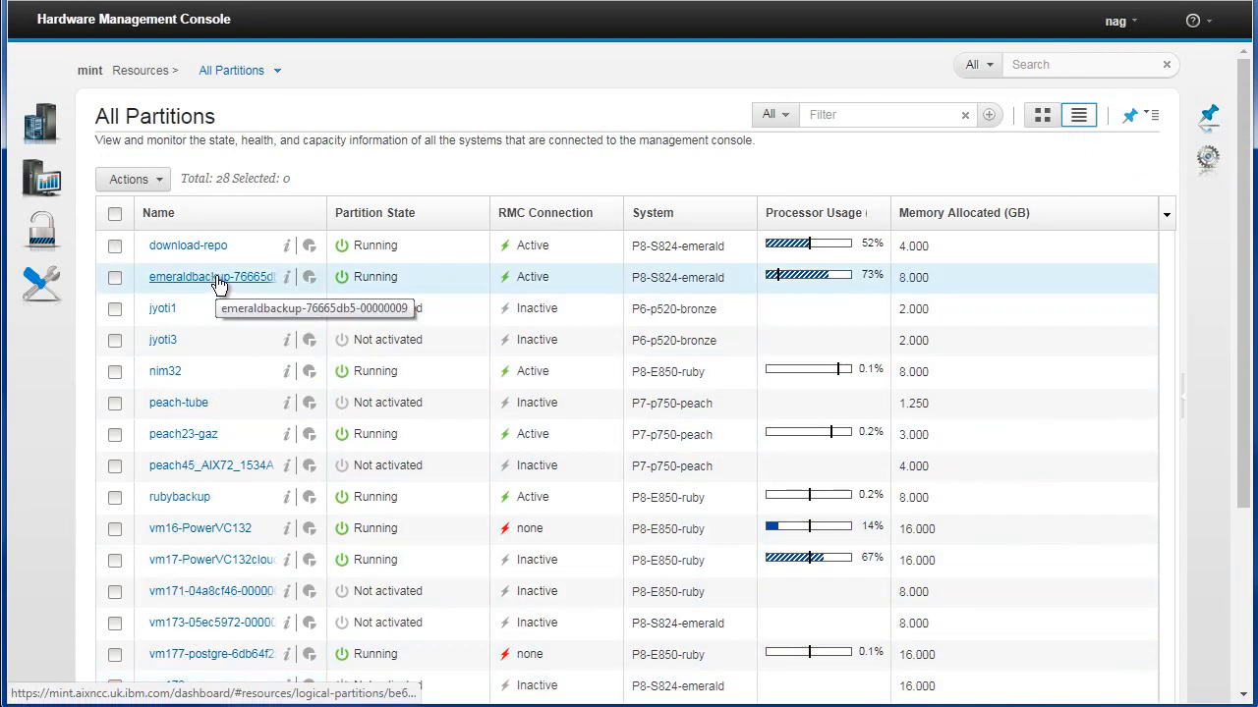
Show the partitions as tiles filtered by 'blue' and select the w3-blue partition
{"action": "left_click", "coordinate": [1042, 116]}
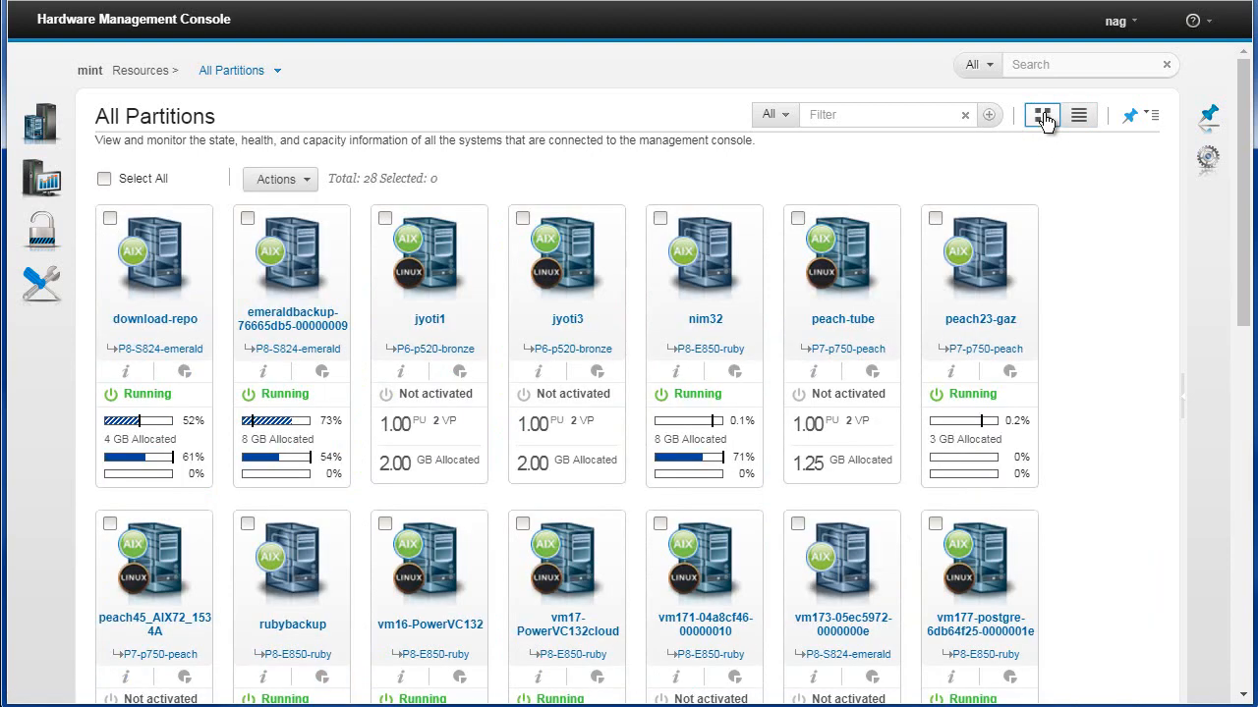
{"action": "left_click", "coordinate": [837, 115]}
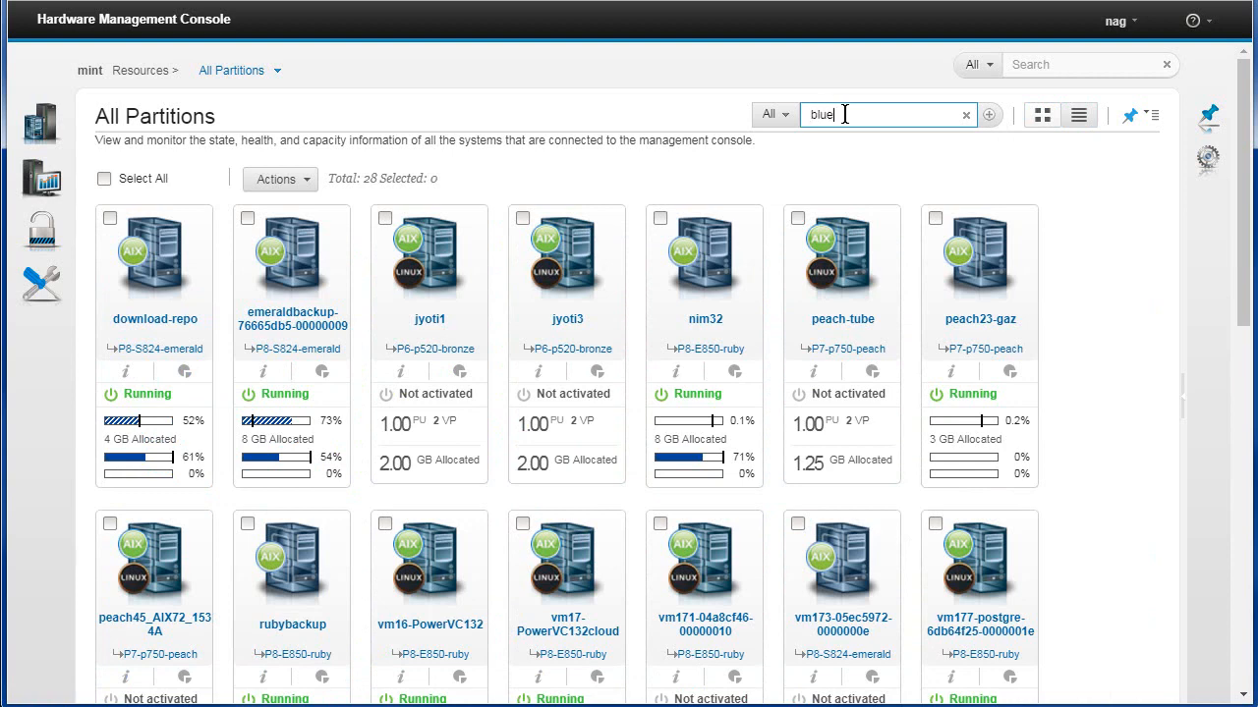
{"action": "type", "text": "blue"}
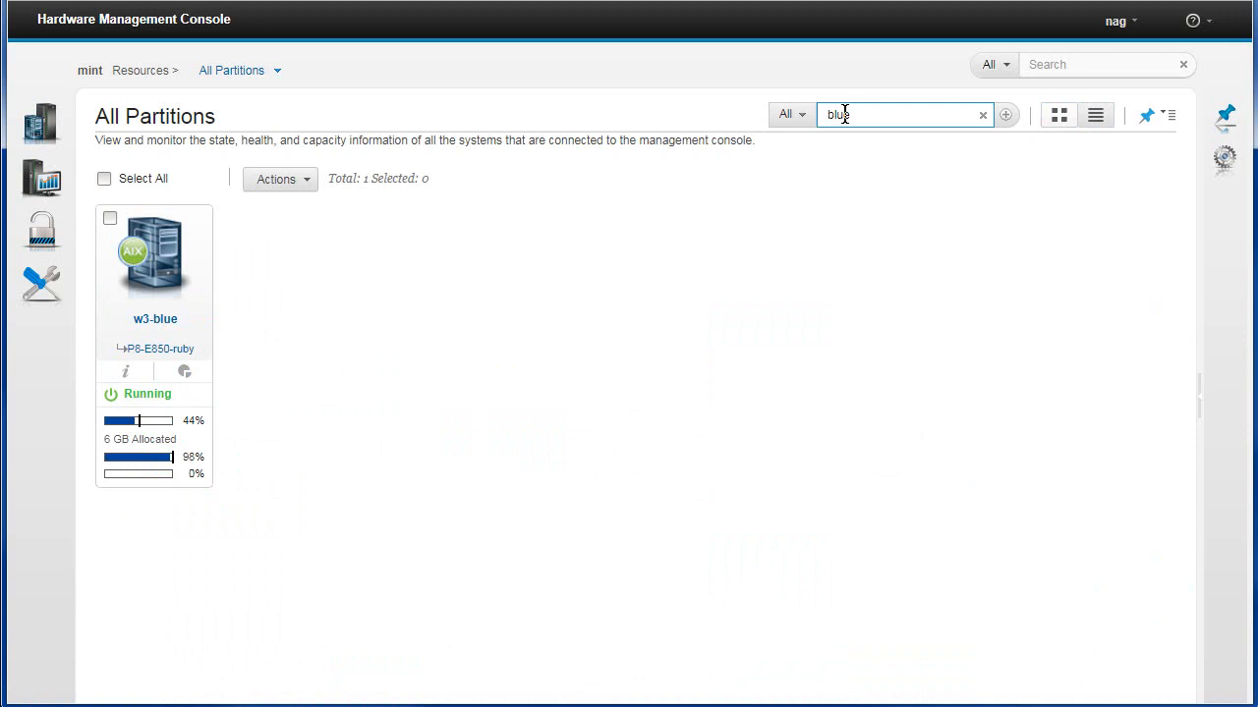
{"action": "left_click", "coordinate": [1098, 128]}
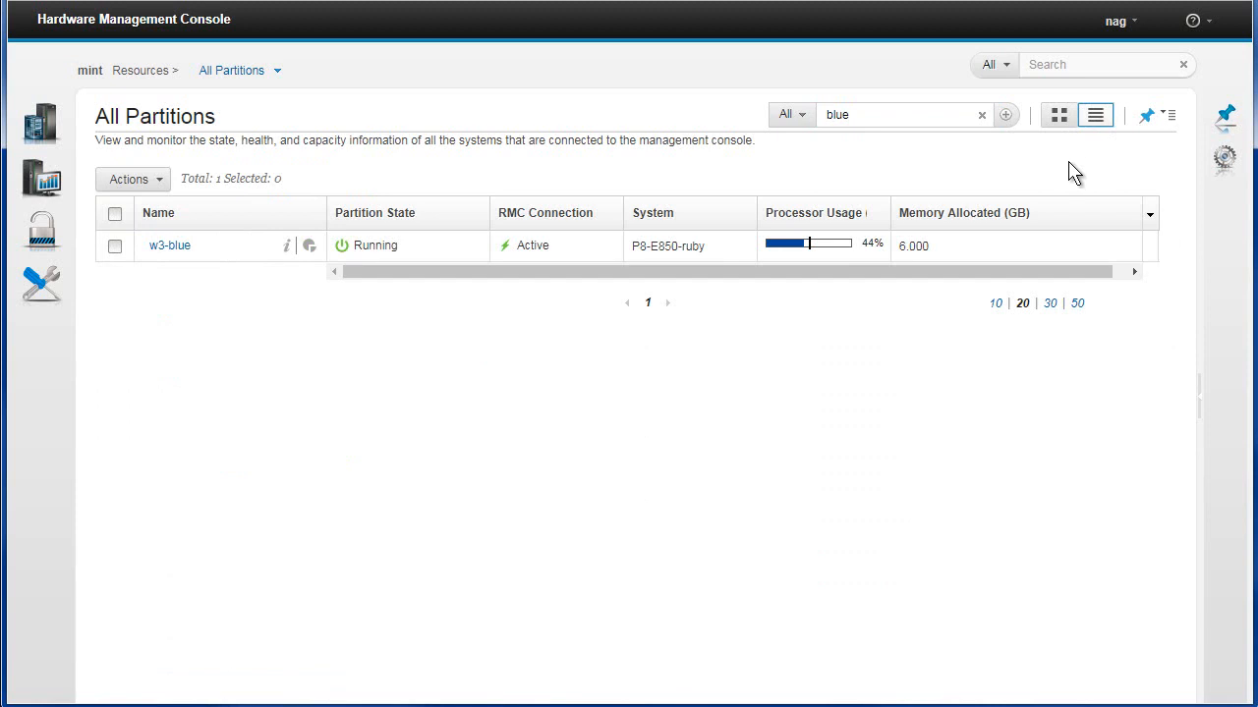
{"action": "left_click", "coordinate": [1059, 117]}
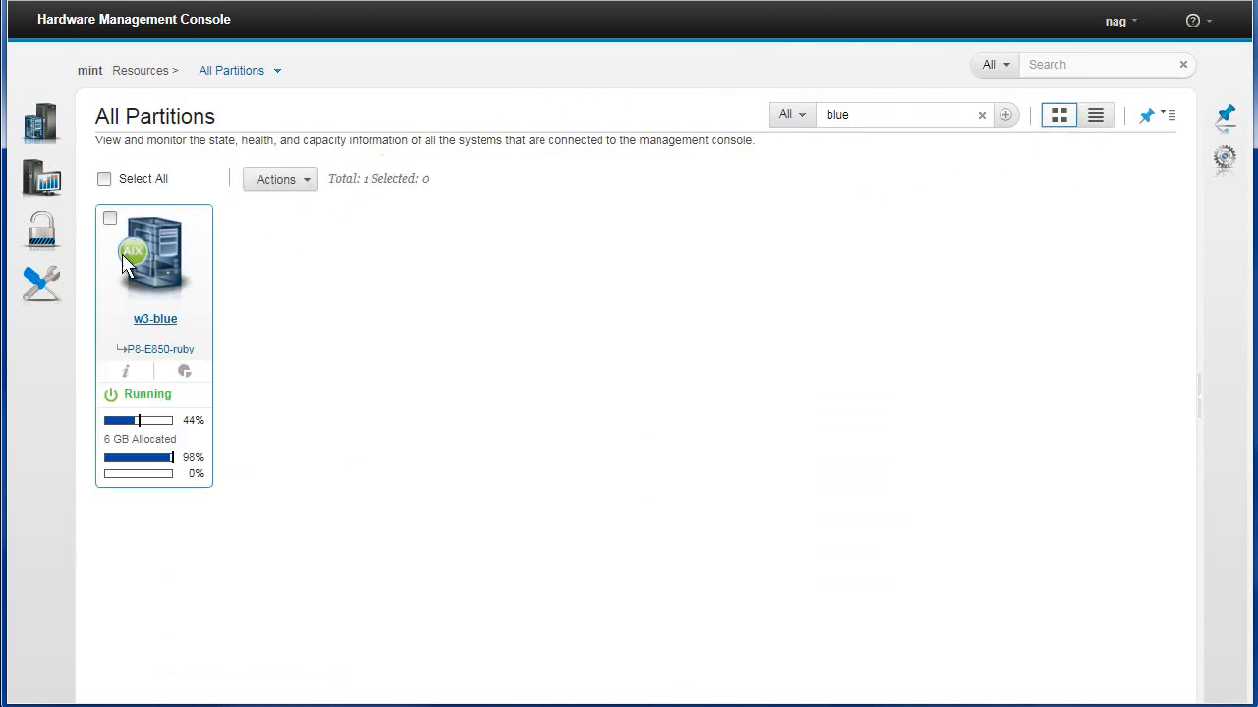
{"action": "left_click", "coordinate": [110, 219]}
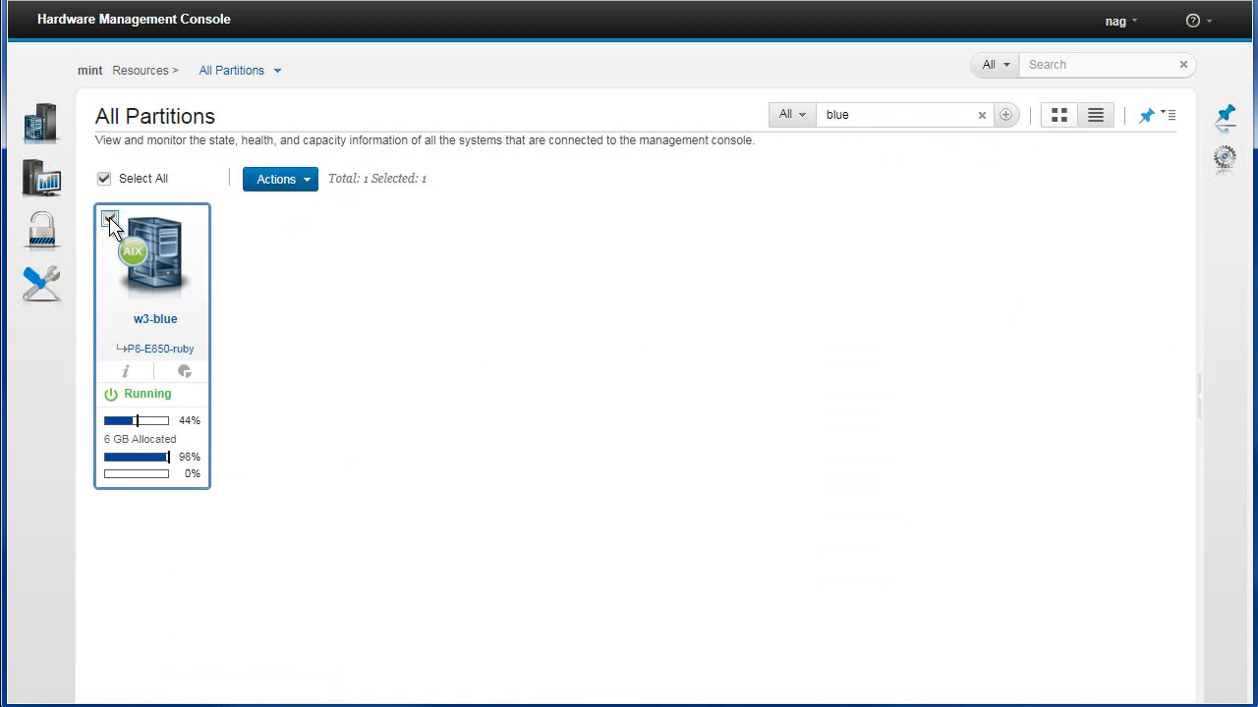
Try shutting down w3-blue with the Operating System Immediate option, then cancel the dialog
{"action": "left_click", "coordinate": [306, 183]}
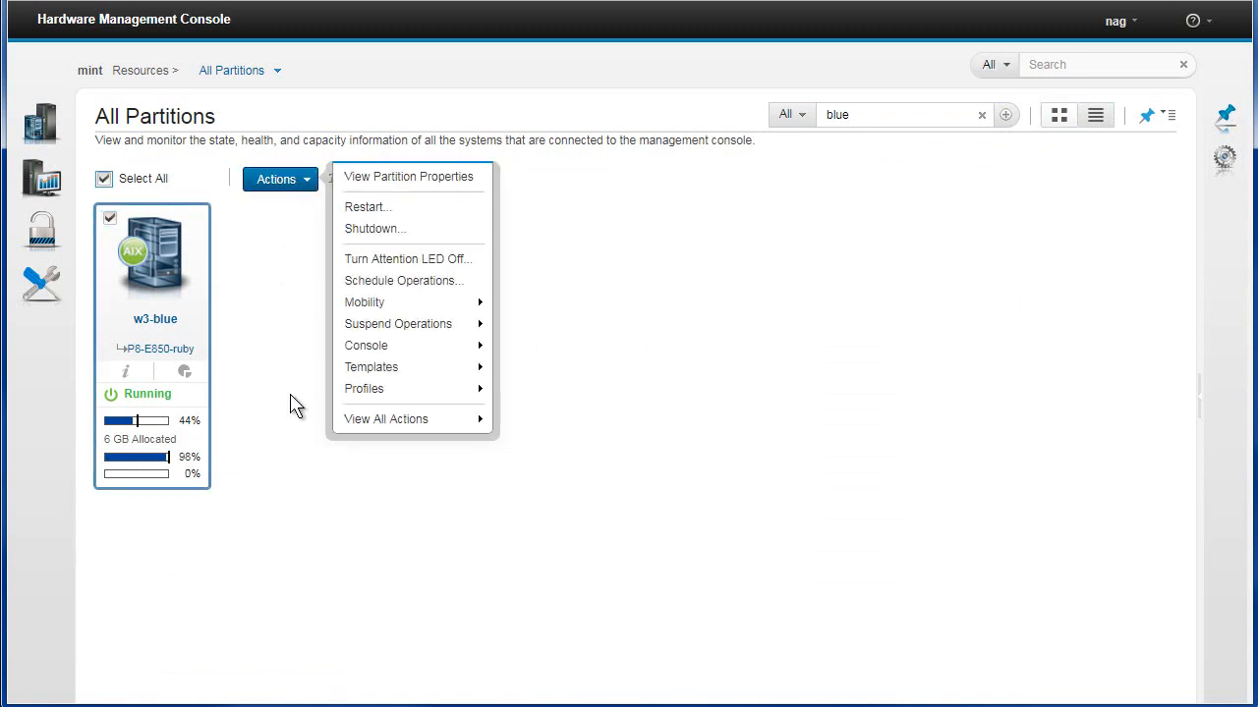
{"action": "left_click", "coordinate": [382, 230]}
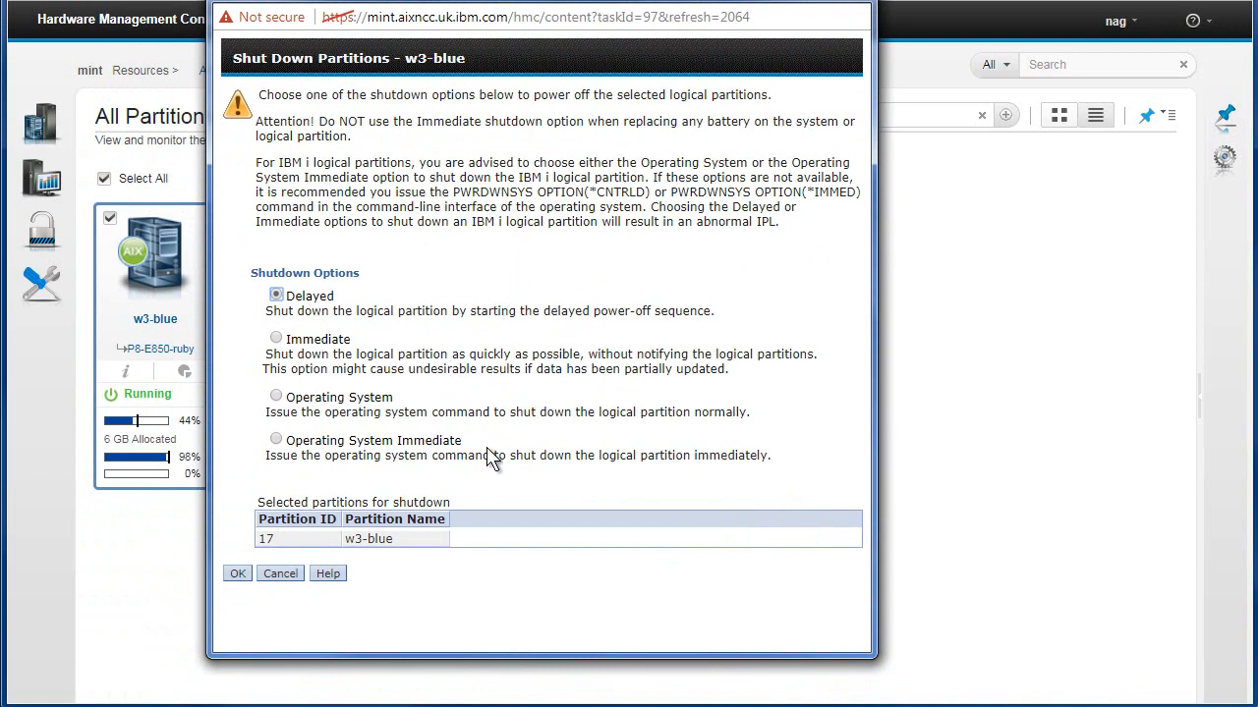
{"action": "left_click", "coordinate": [276, 441]}
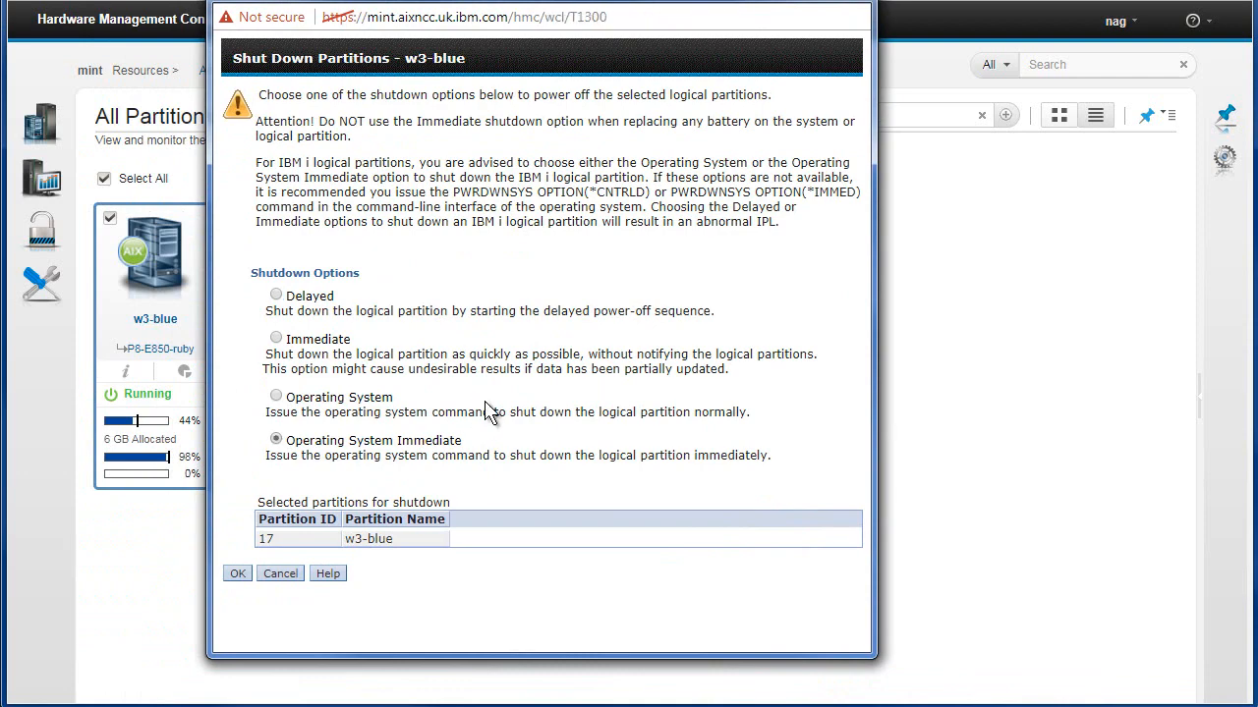
{"action": "left_click_drag", "start_coordinate": [177, 5], "coordinate": [606, 0]}
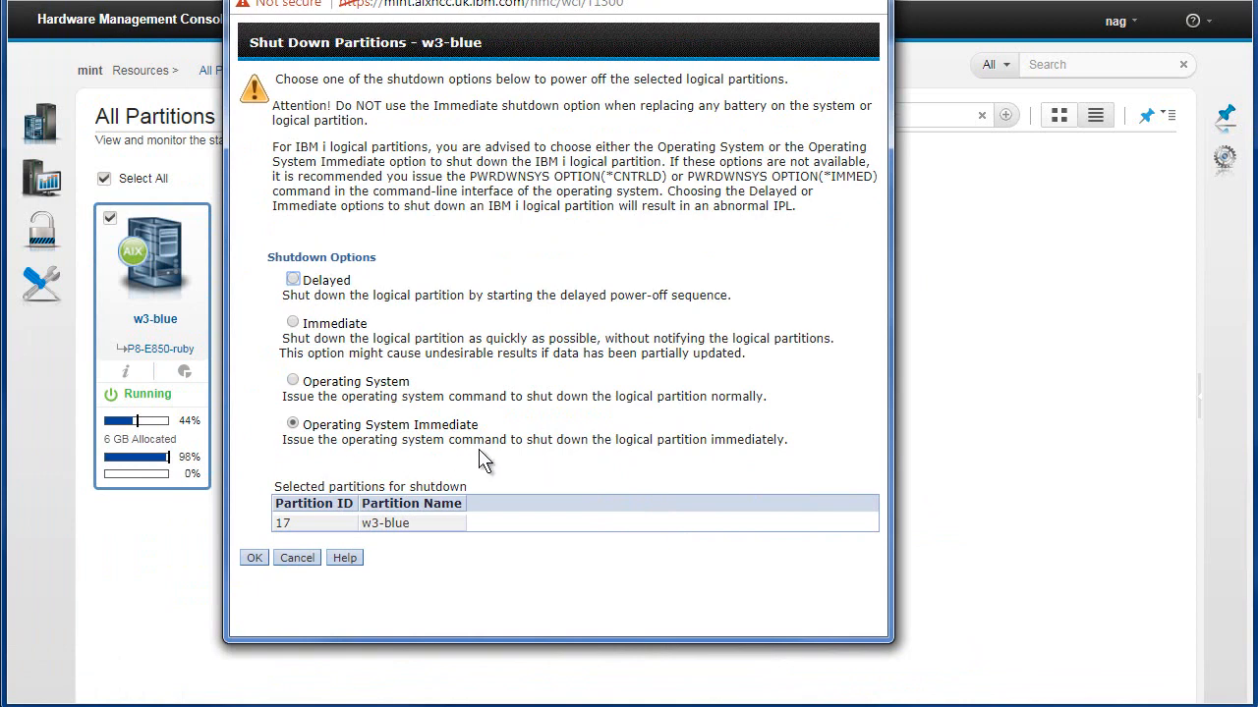
{"action": "left_click", "coordinate": [304, 557]}
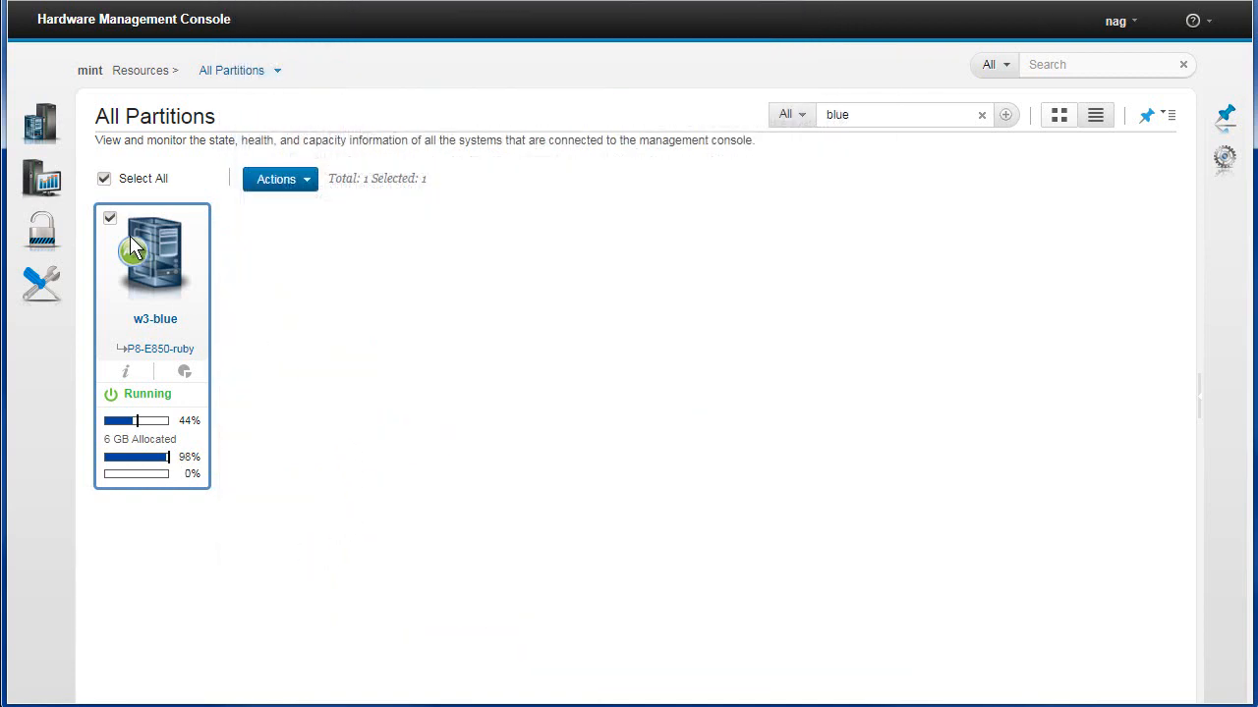
Open and examine w3-blue's information popup, then close it
{"action": "left_click", "coordinate": [127, 373]}
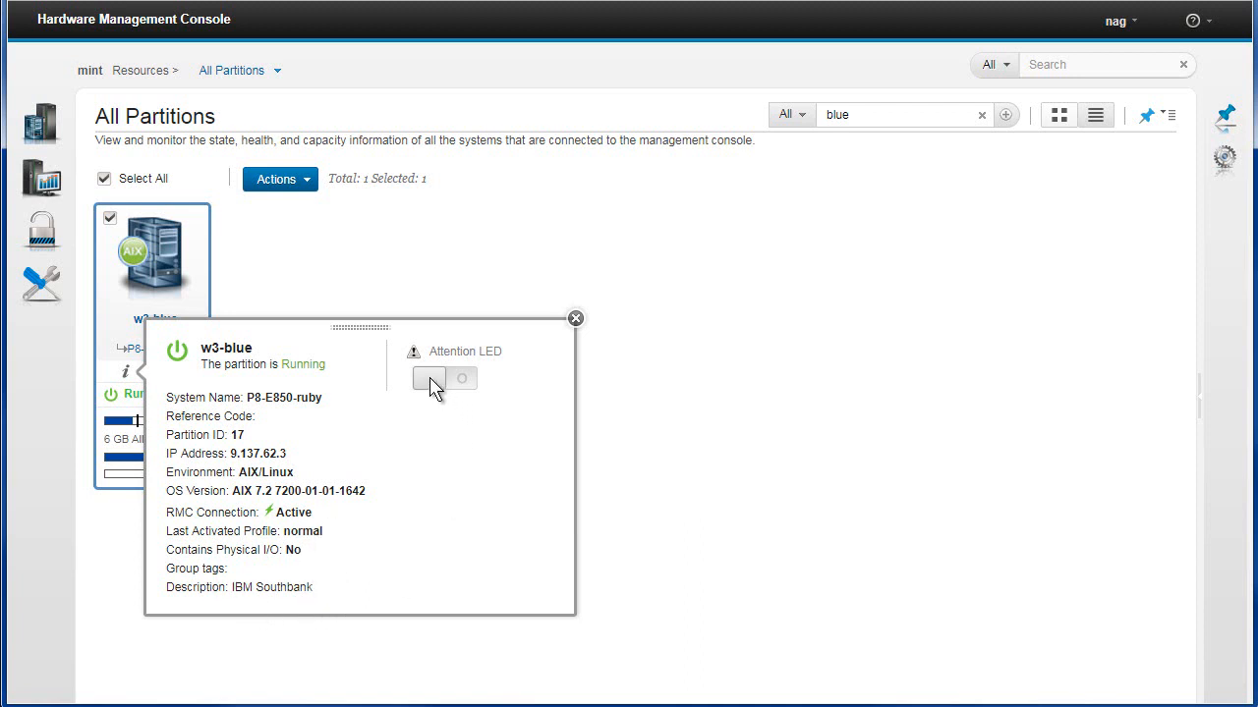
{"action": "left_click_drag", "start_coordinate": [435, 382], "coordinate": [468, 386]}
{"action": "left_click_drag", "start_coordinate": [371, 328], "coordinate": [605, 218]}
{"action": "left_click", "coordinate": [838, 212]}
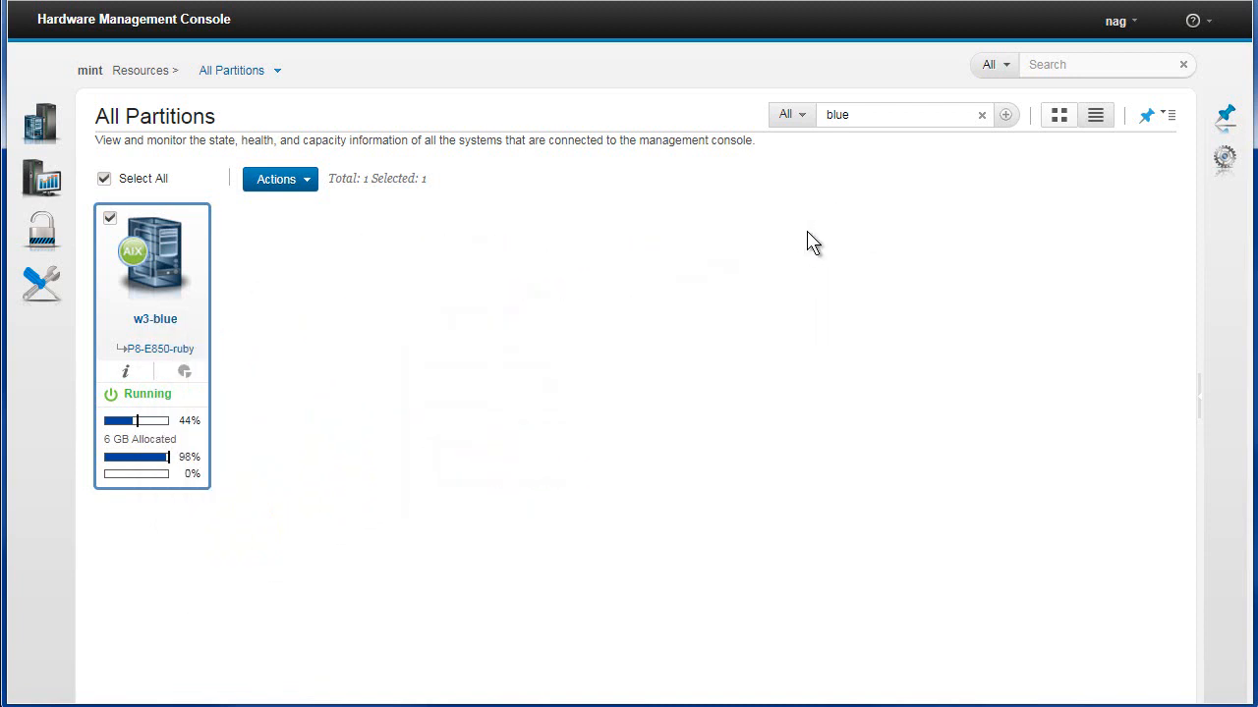
Open and examine w3-blue's performance summary popup, then close it
{"action": "left_click", "coordinate": [185, 371]}
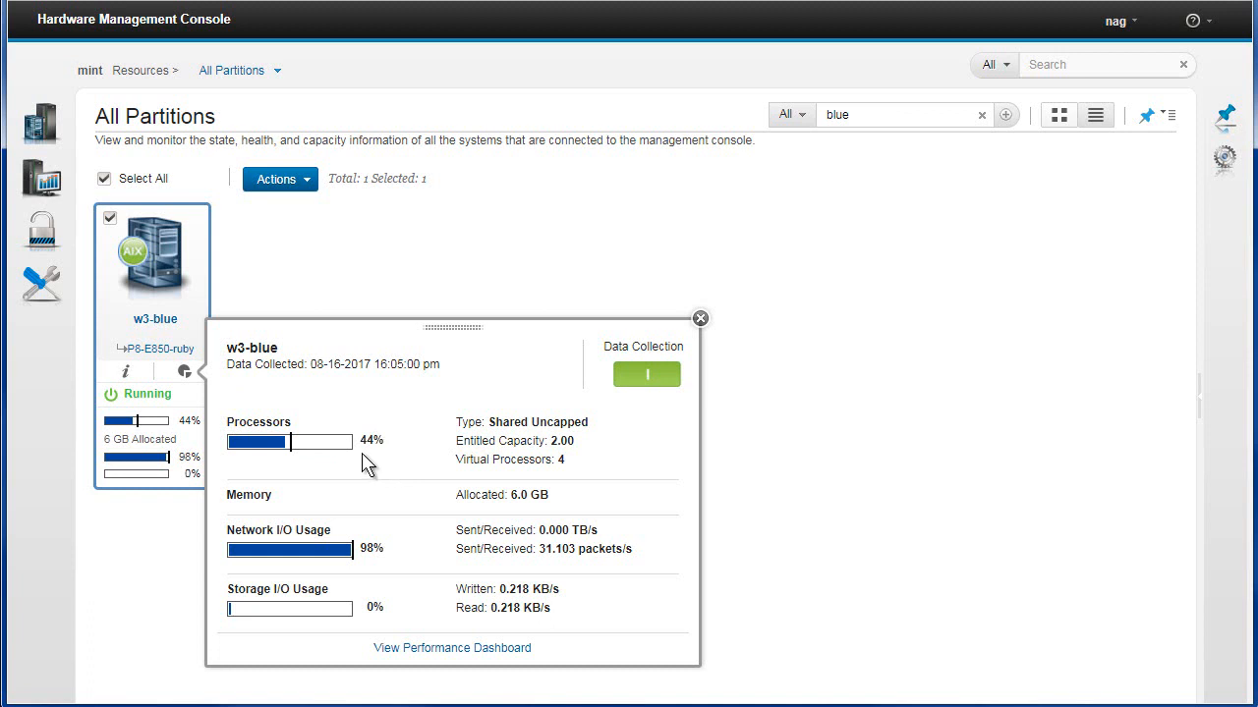
{"action": "left_click_drag", "start_coordinate": [581, 464], "coordinate": [543, 462]}
{"action": "left_click_drag", "start_coordinate": [359, 441], "coordinate": [390, 450]}
{"action": "left_click", "coordinate": [390, 450]}
{"action": "left_click_drag", "start_coordinate": [518, 503], "coordinate": [578, 507]}
{"action": "left_click", "coordinate": [417, 505]}
{"action": "left_click_drag", "start_coordinate": [462, 324], "coordinate": [608, 233]}
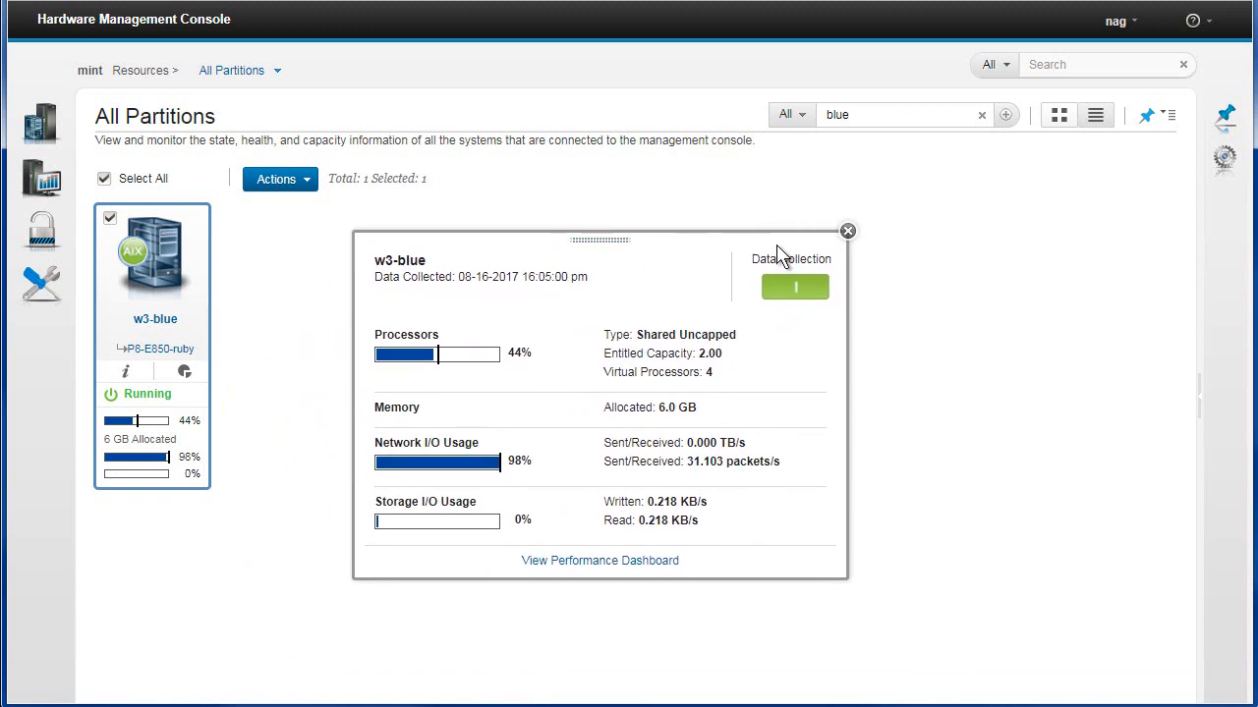
{"action": "left_click", "coordinate": [848, 233]}
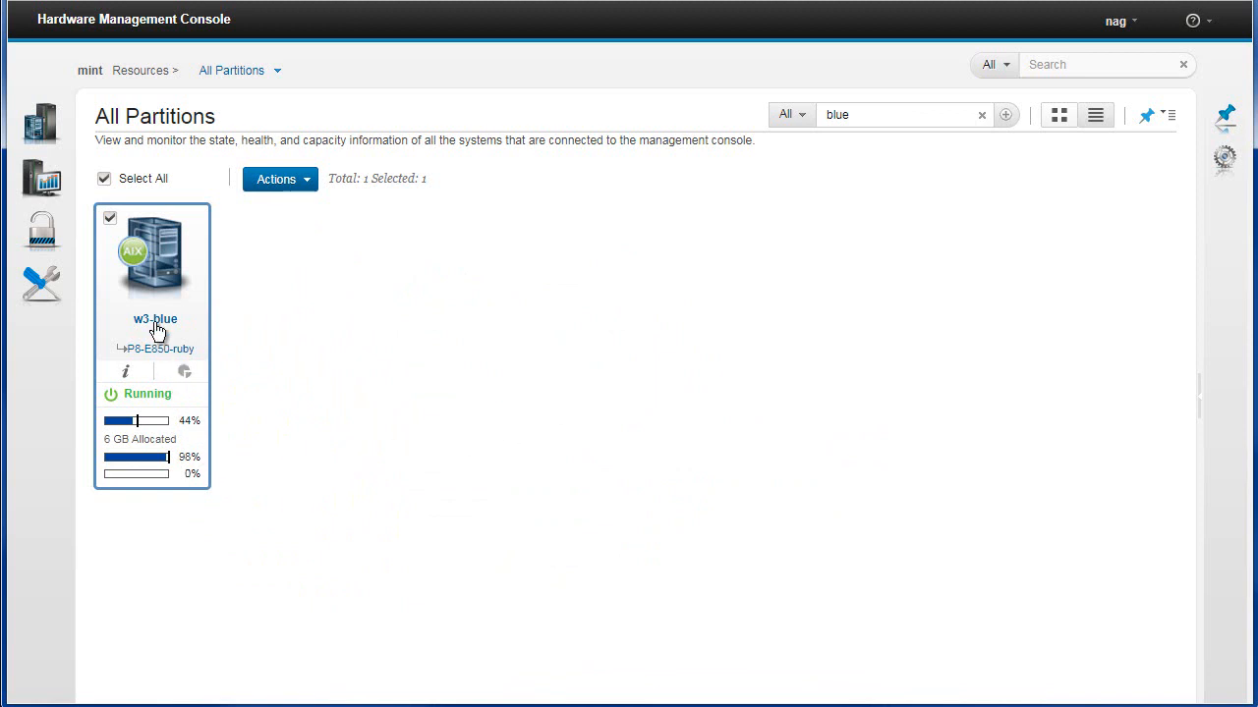
Open partition migration validation for w3-blue, set the destination system to P8-S824-emerald, and validate
{"action": "left_click", "coordinate": [307, 184]}
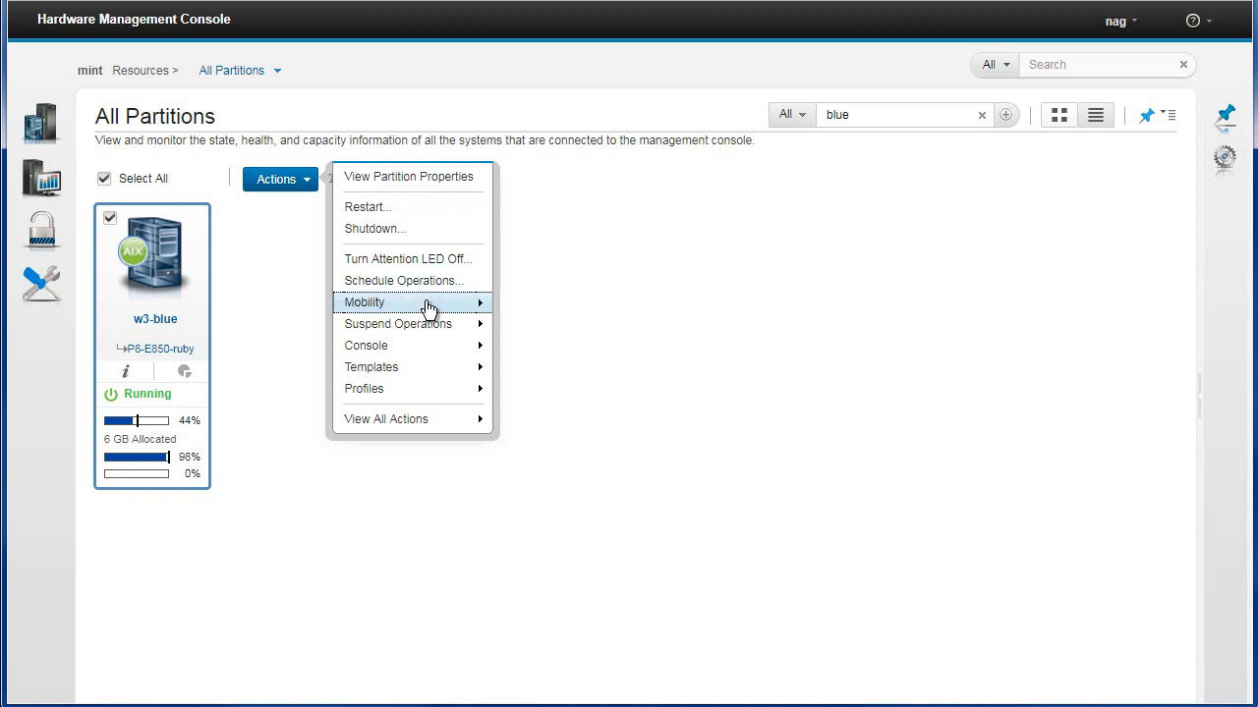
{"action": "mouse_move", "coordinate": [428, 308]}
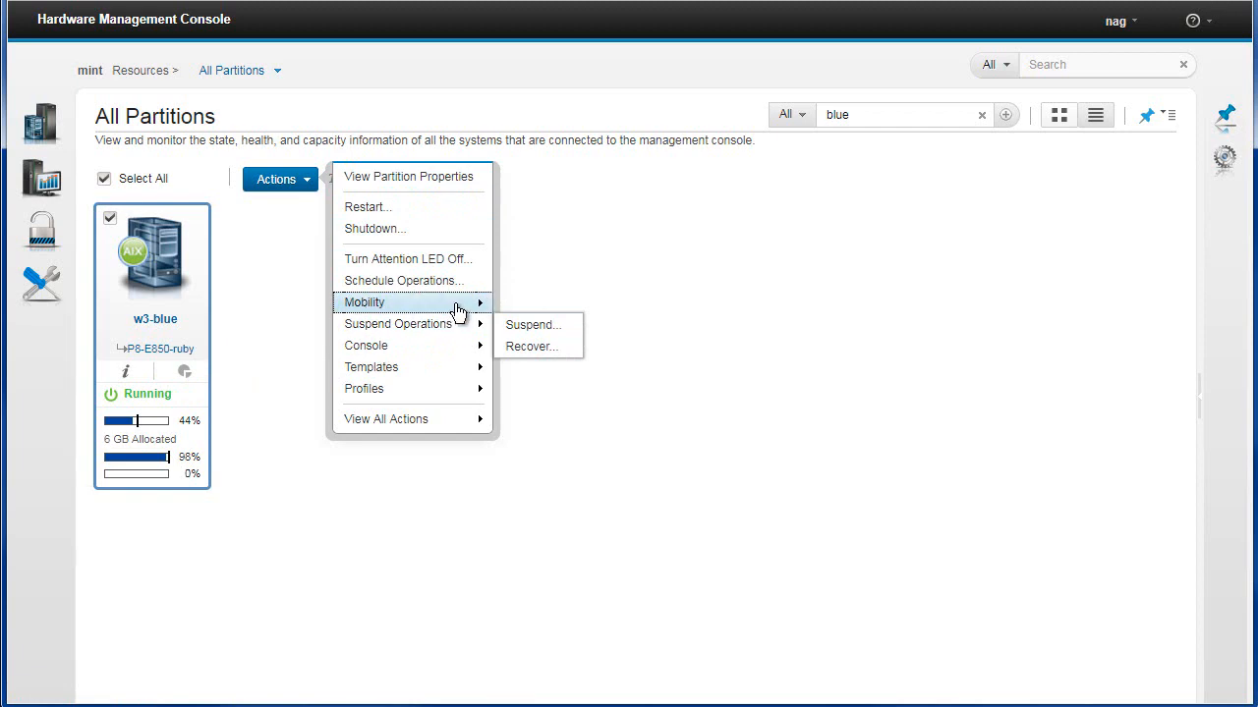
{"action": "left_click", "coordinate": [531, 325]}
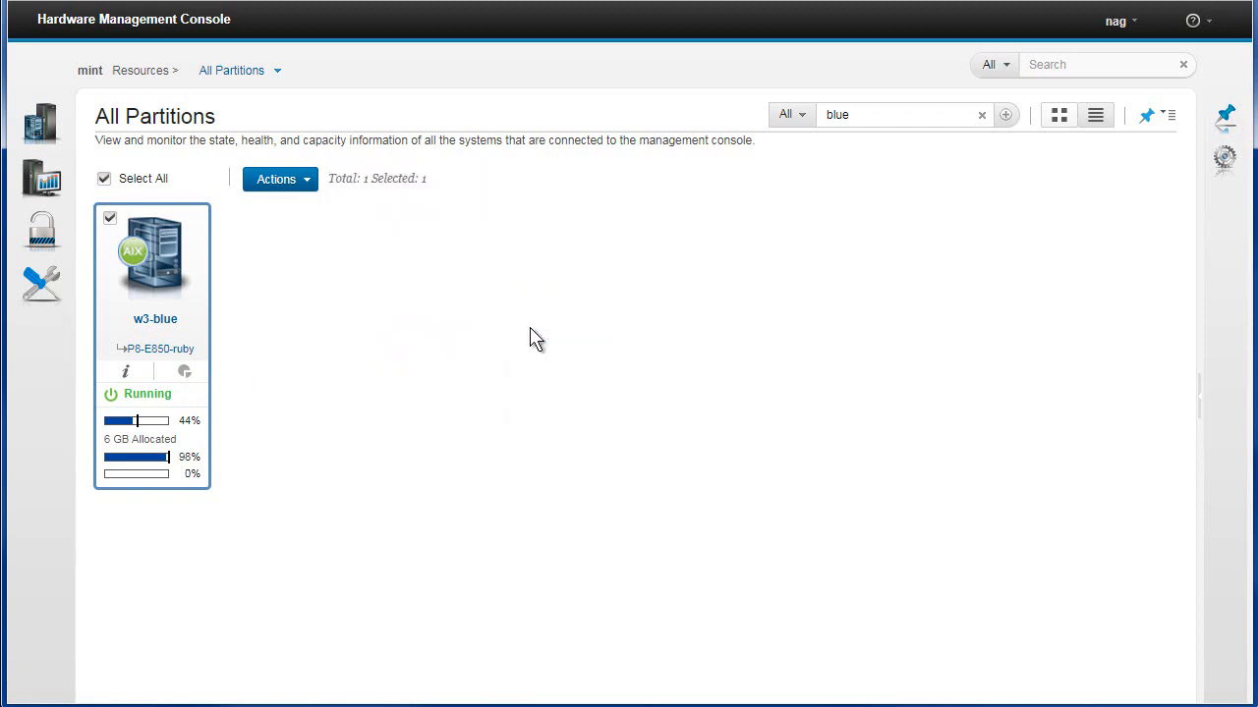
{"action": "left_click_drag", "start_coordinate": [108, 78], "coordinate": [541, 95]}
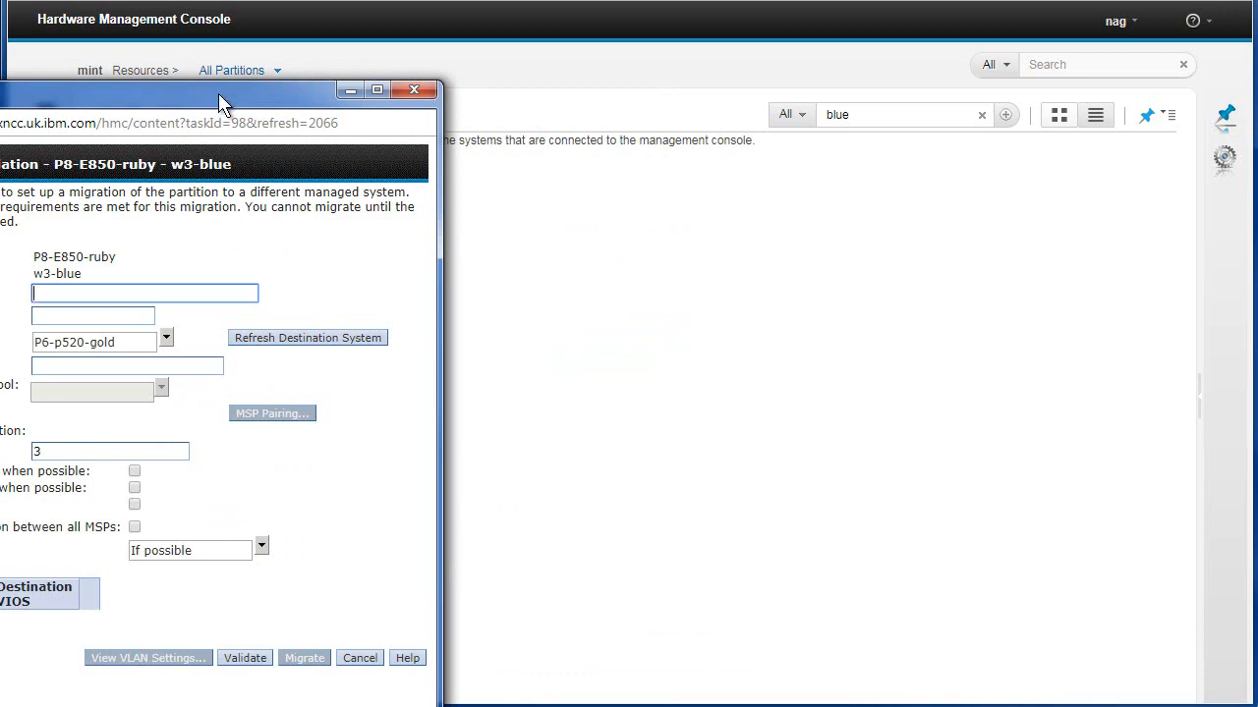
{"action": "left_click_drag", "start_coordinate": [218, 94], "coordinate": [668, 56]}
{"action": "left_click", "coordinate": [614, 285]}
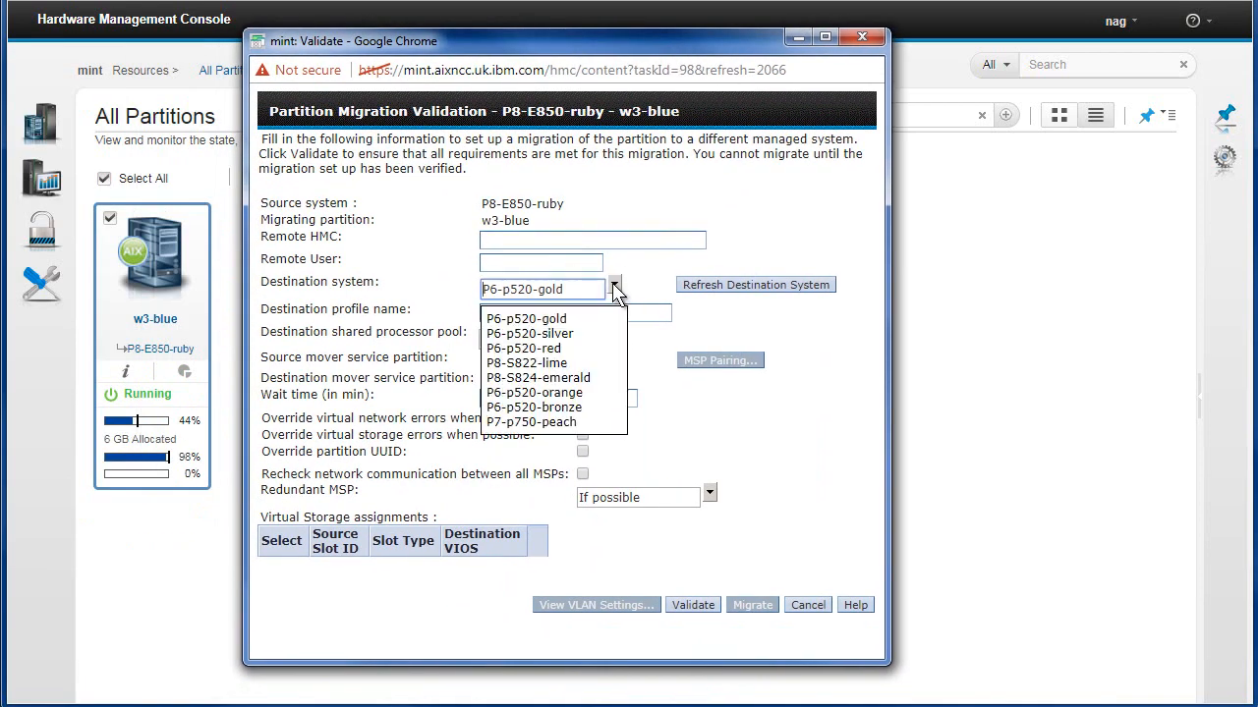
{"action": "left_click", "coordinate": [577, 379]}
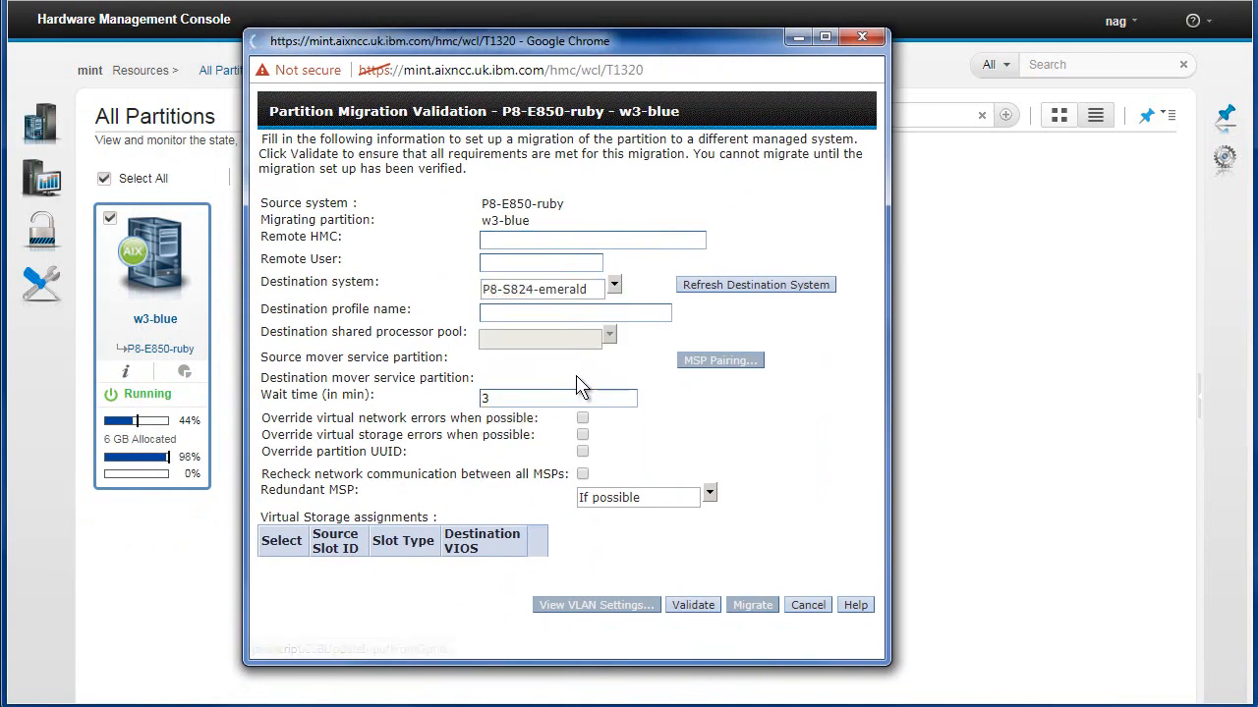
{"action": "left_click_drag", "start_coordinate": [246, 45], "coordinate": [727, 42]}
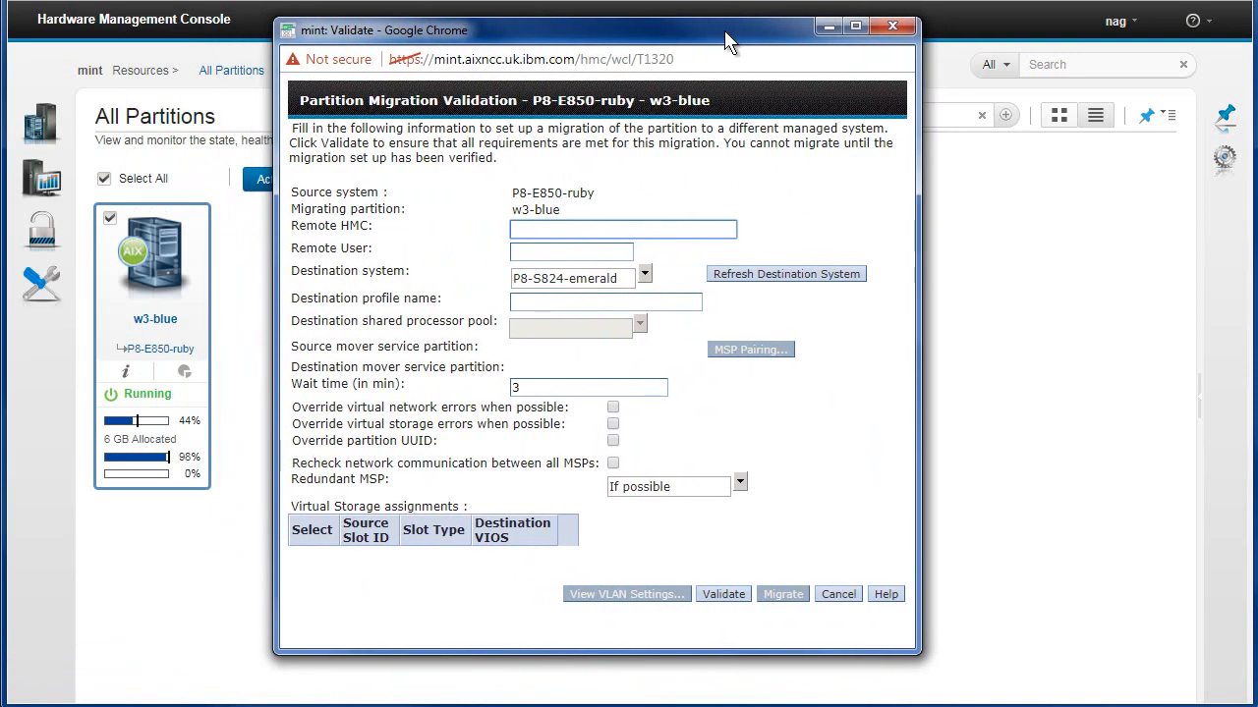
{"action": "left_click", "coordinate": [724, 595]}
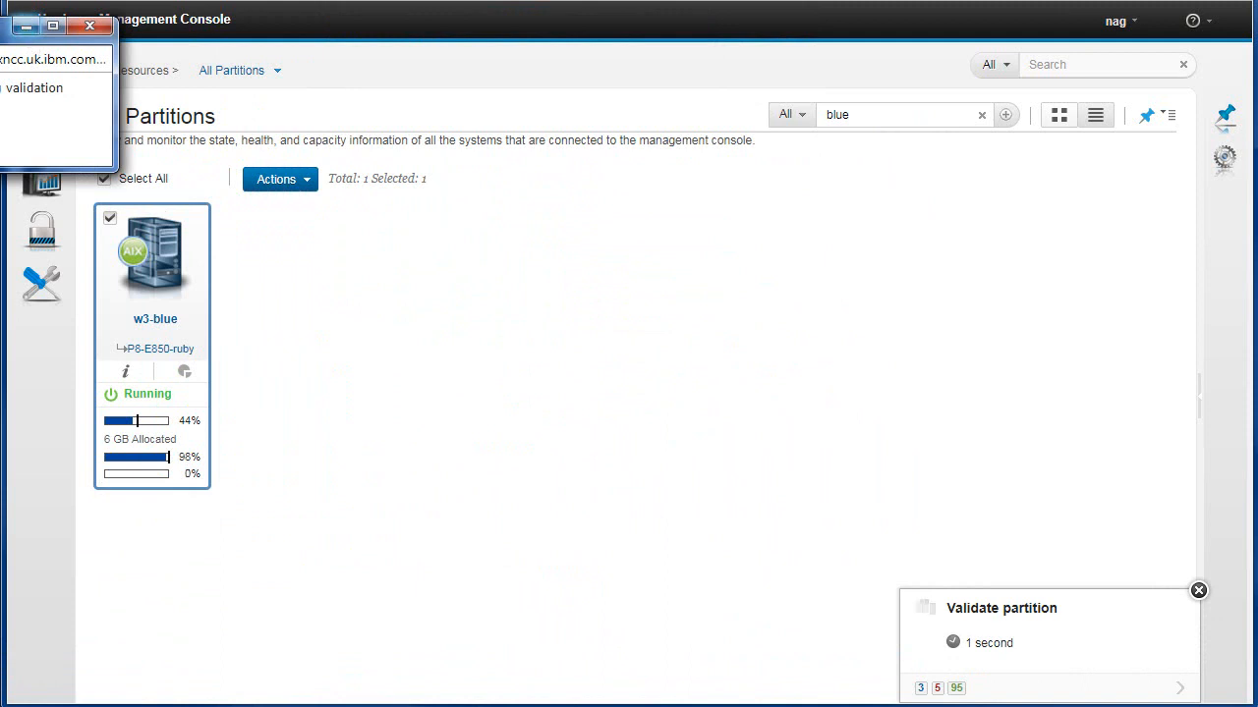
Review the validation warnings for w3-blue and close the warnings page
{"action": "left_click_drag", "start_coordinate": [5, 25], "coordinate": [381, 79]}
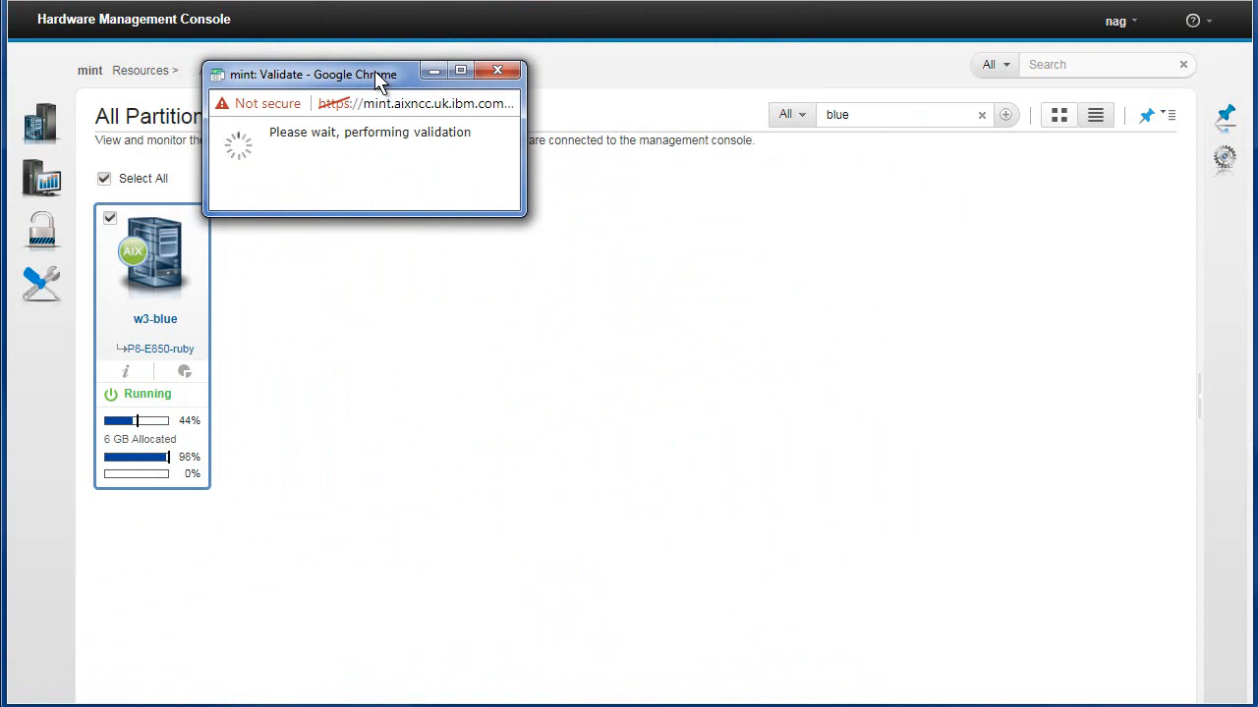
{"action": "left_click_drag", "start_coordinate": [377, 74], "coordinate": [498, 190]}
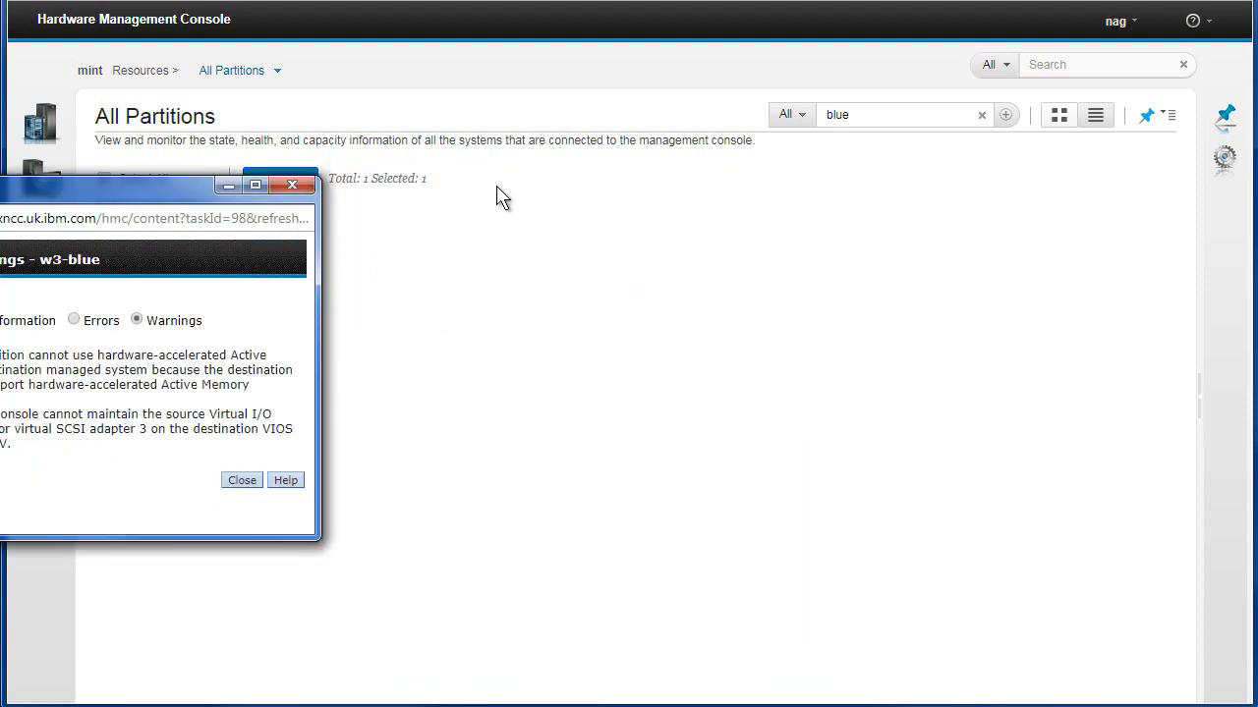
{"action": "left_click_drag", "start_coordinate": [142, 188], "coordinate": [566, 196]}
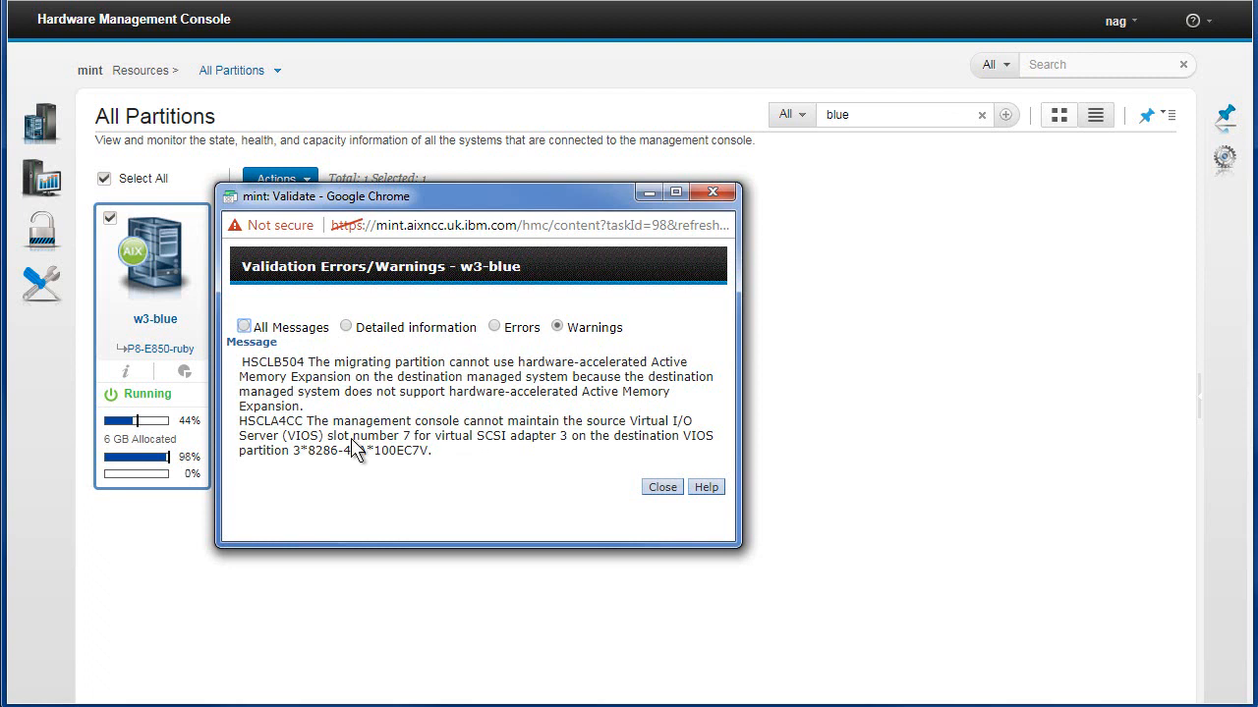
{"action": "left_click_drag", "start_coordinate": [327, 437], "coordinate": [429, 443]}
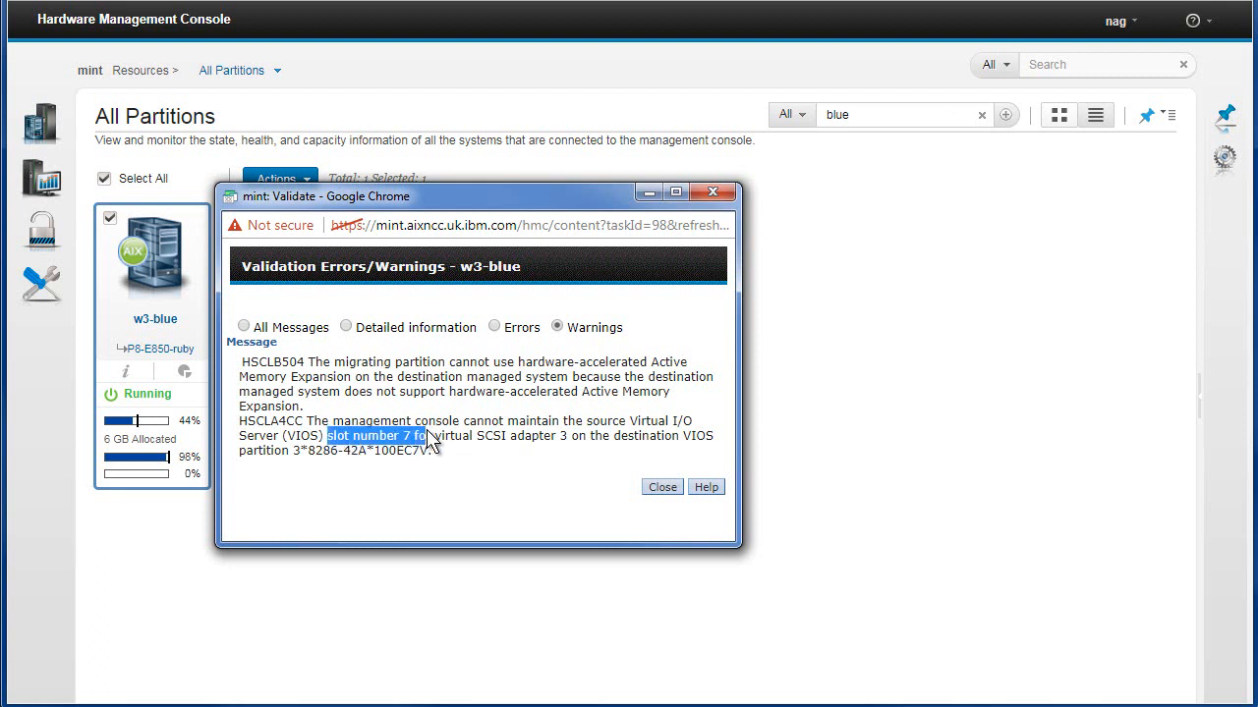
{"action": "left_click", "coordinate": [660, 489]}
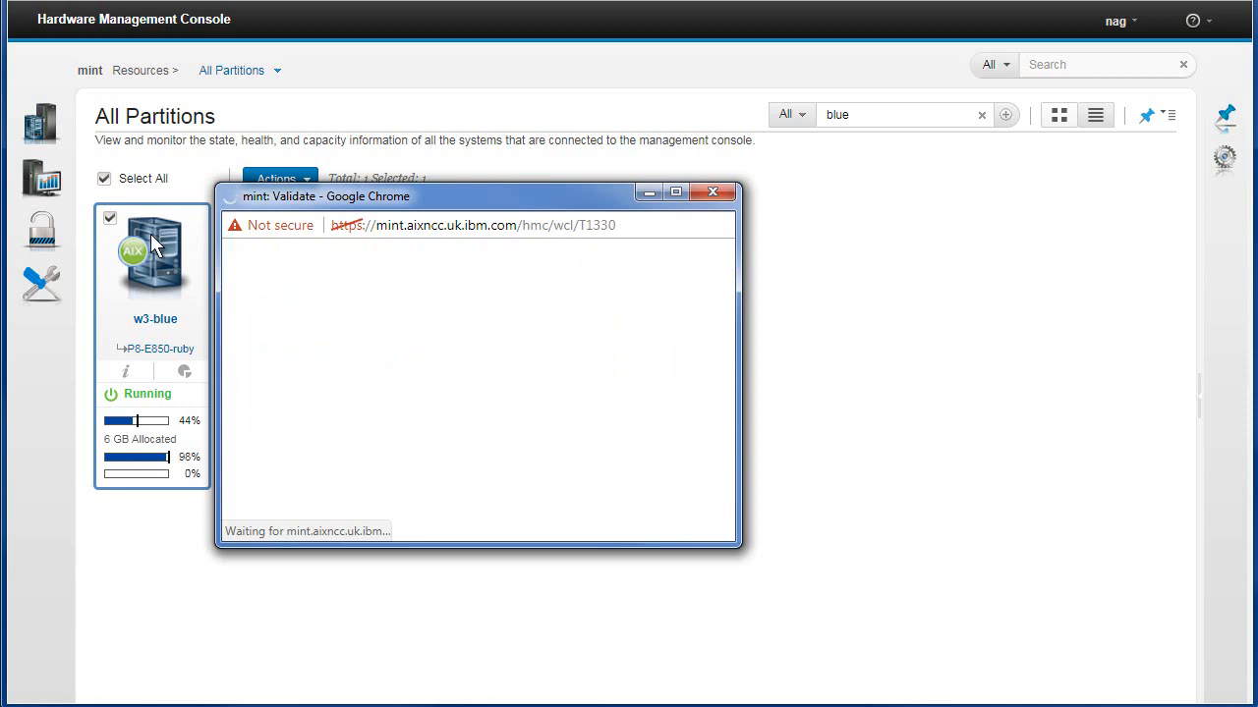
Start migrating w3-blue to P8-S824-emerald and open the tasks panel to follow it
{"action": "left_click_drag", "start_coordinate": [426, 200], "coordinate": [556, 27]}
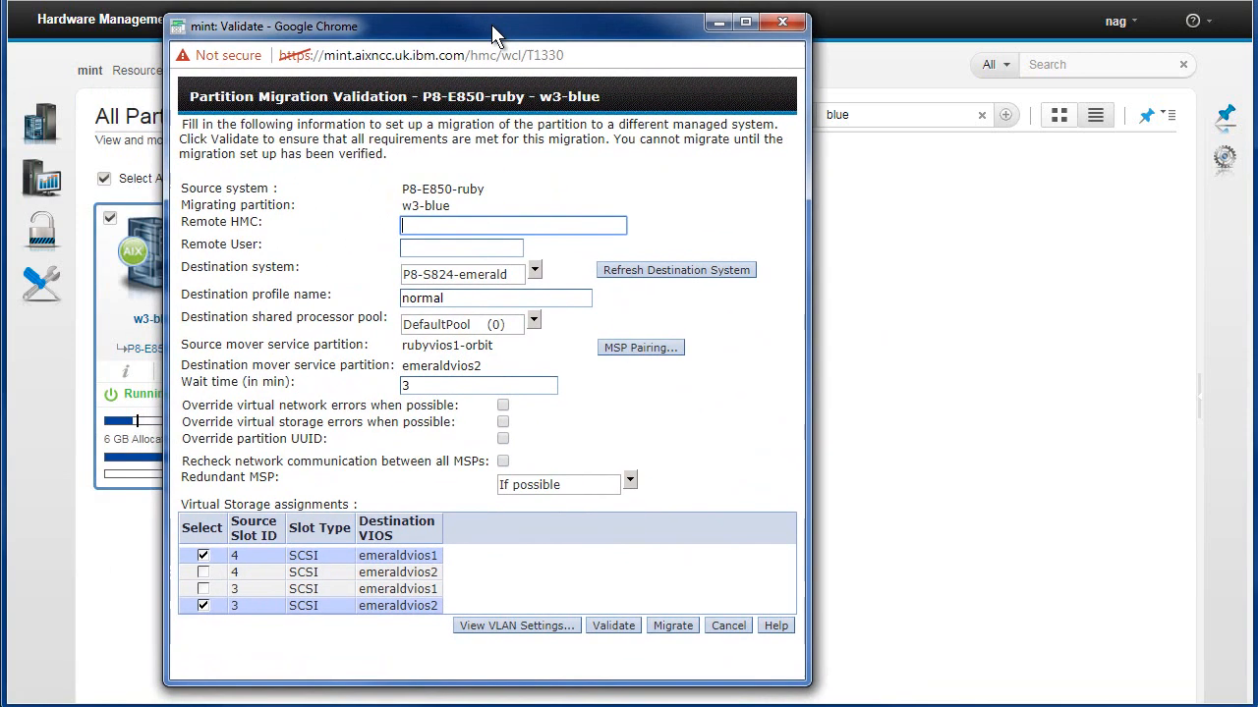
{"action": "left_click", "coordinate": [674, 625]}
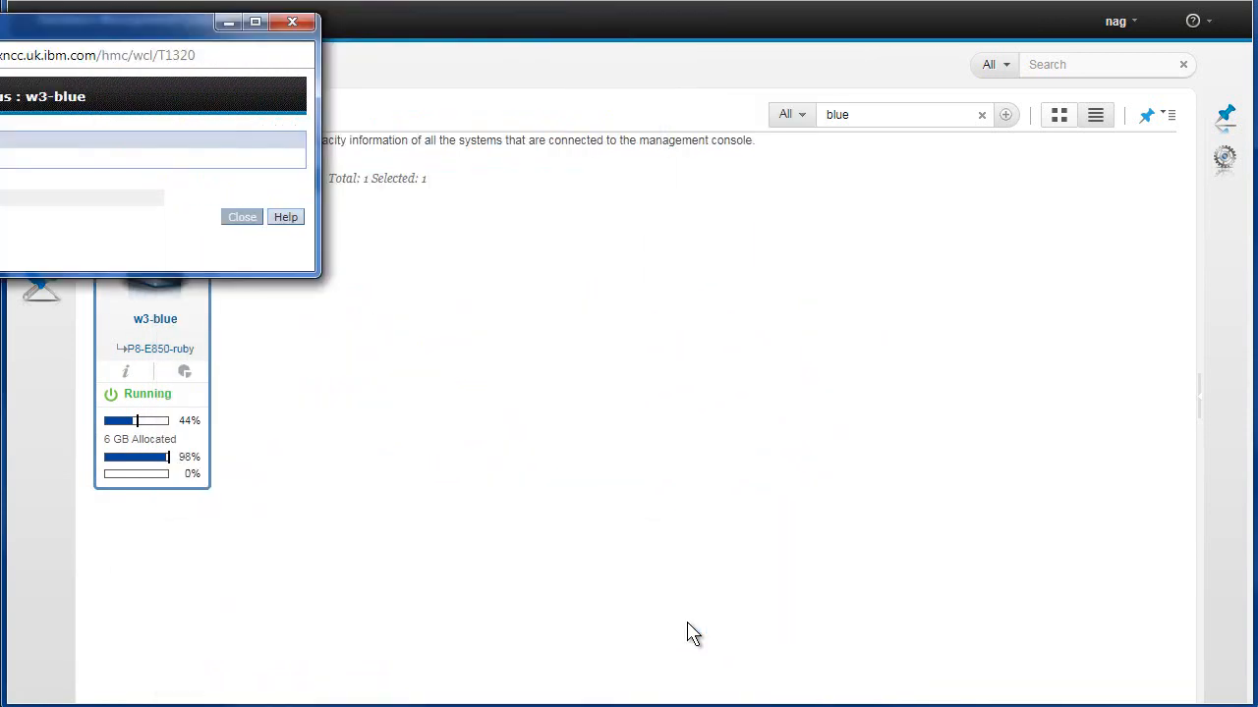
{"action": "left_click_drag", "start_coordinate": [31, 32], "coordinate": [573, 256]}
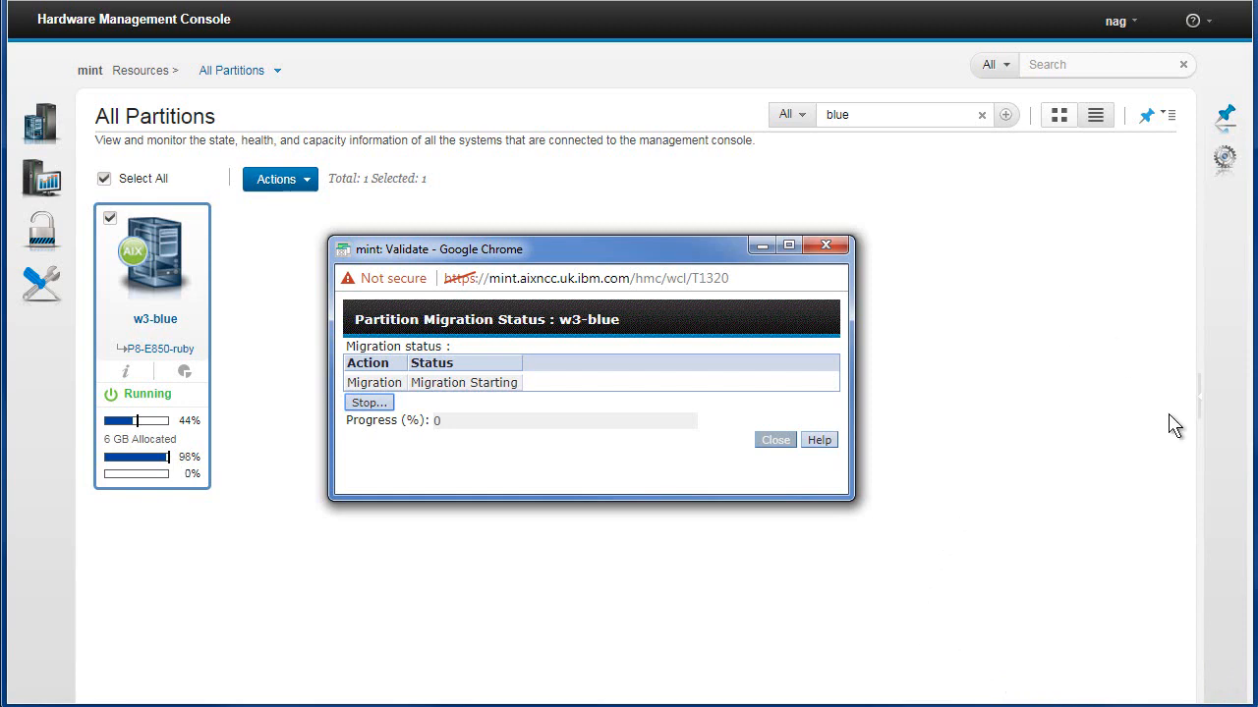
{"action": "left_click", "coordinate": [1199, 394]}
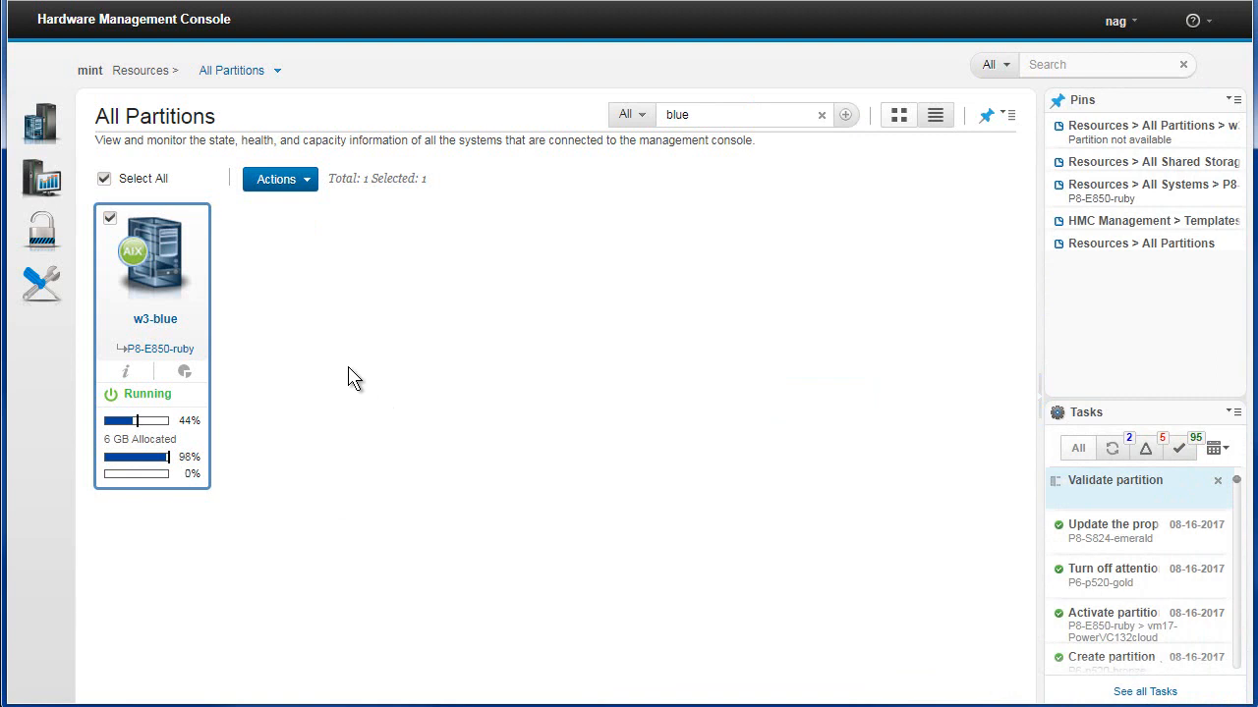
{"action": "left_click", "coordinate": [306, 182]}
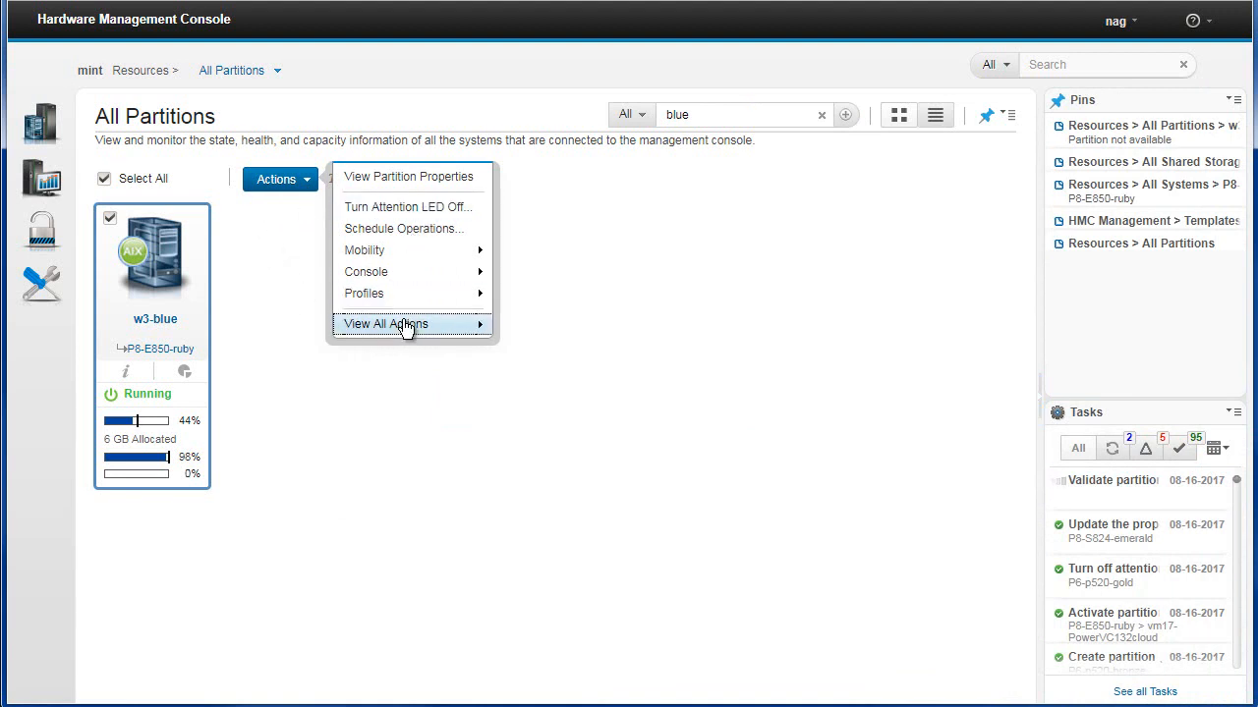
{"action": "mouse_move", "coordinate": [406, 327]}
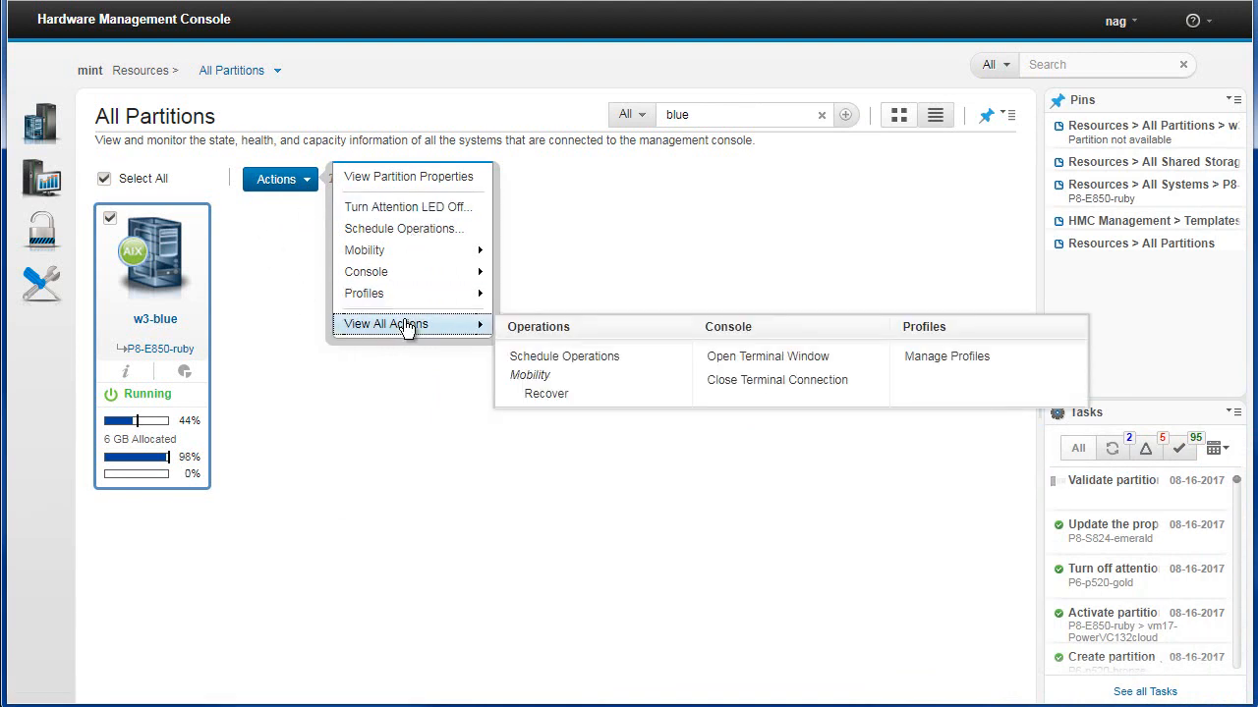
{"action": "left_click", "coordinate": [393, 407]}
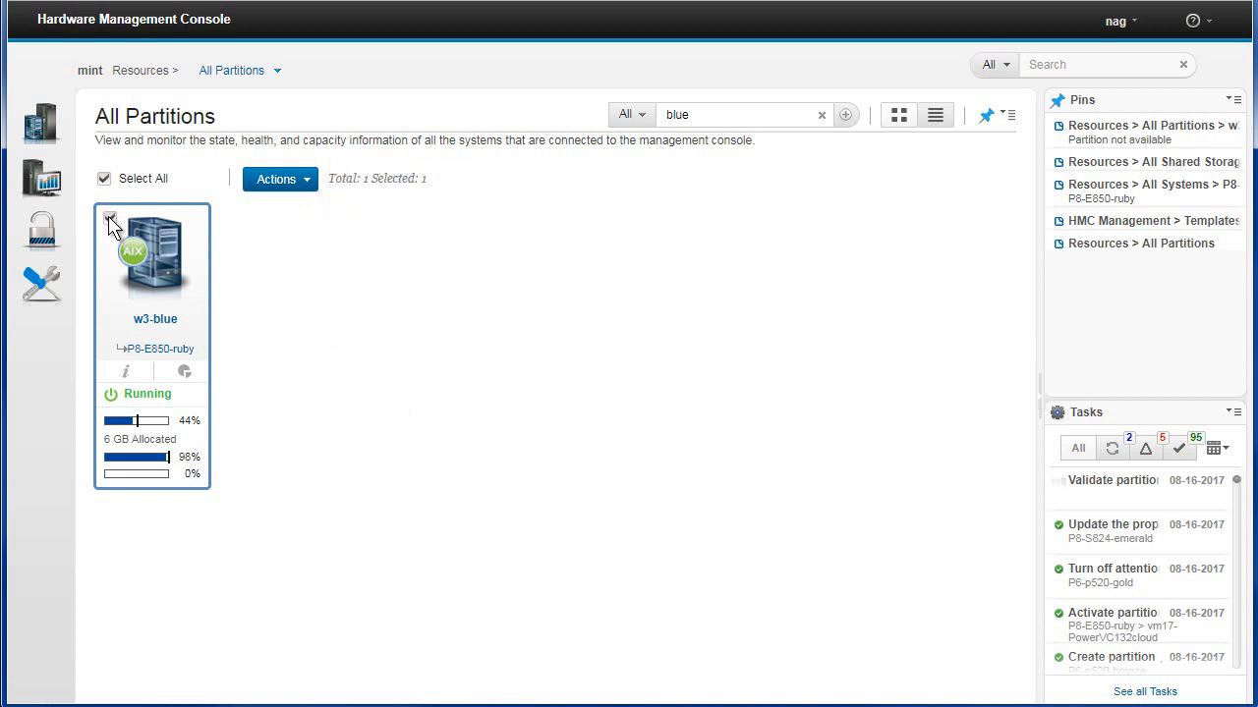
Open the download-repo partition's general properties, enable Simplified Remote Restart, and save the change
{"action": "left_click", "coordinate": [821, 114]}
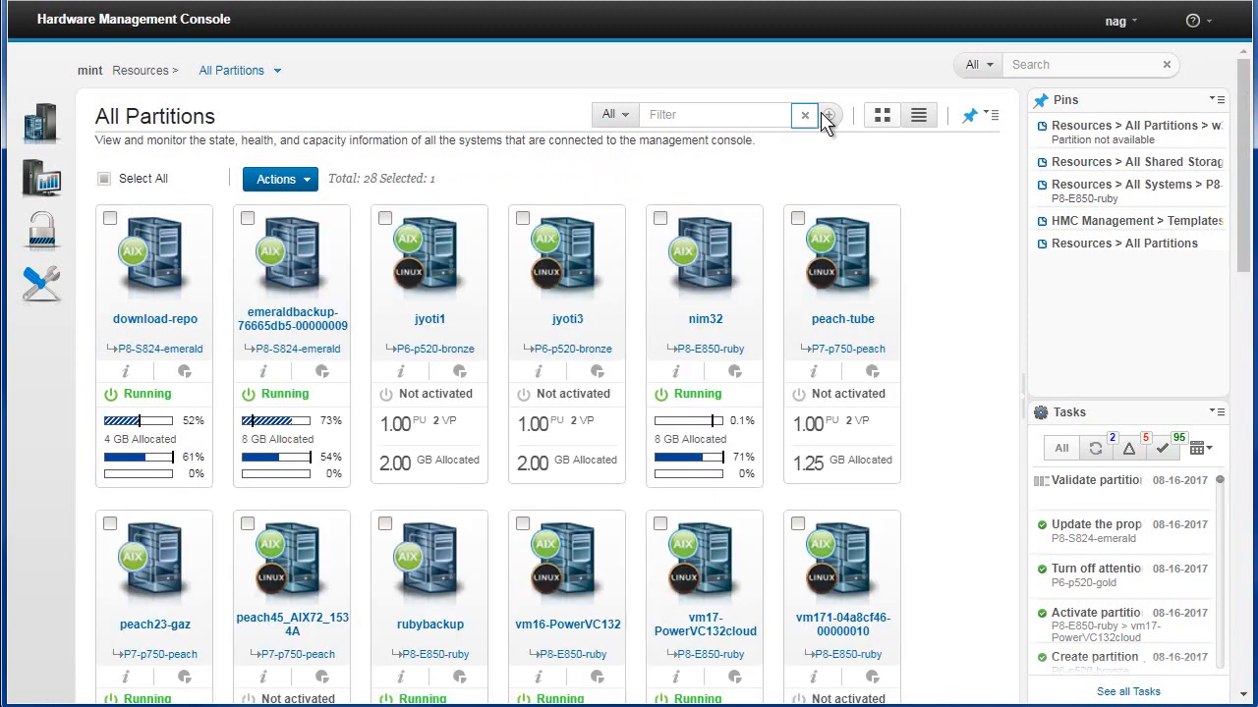
{"action": "left_click", "coordinate": [167, 321]}
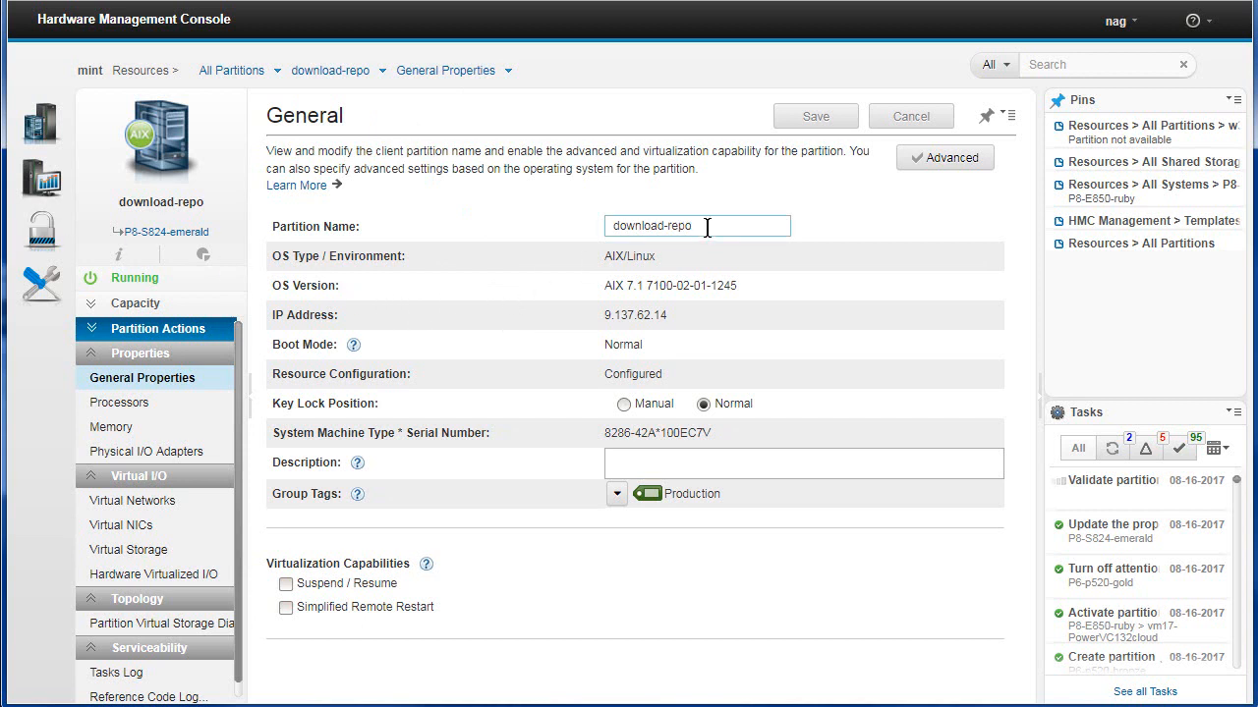
{"action": "left_click", "coordinate": [626, 461]}
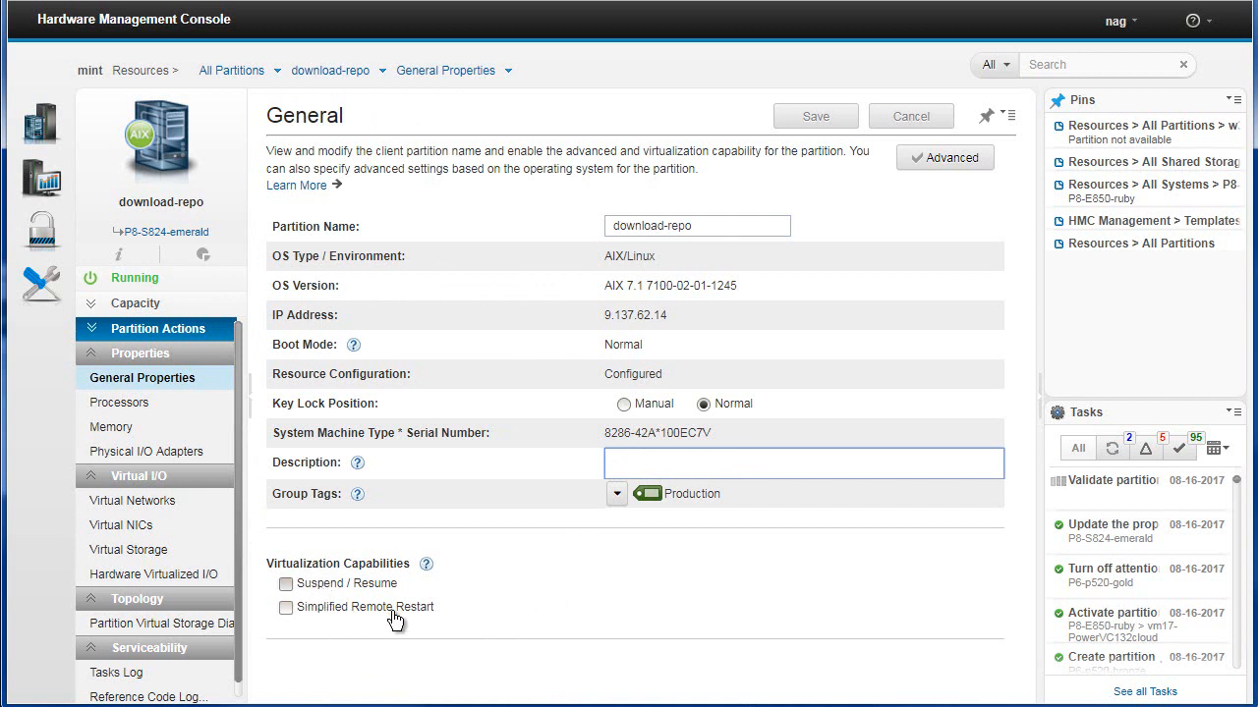
{"action": "left_click", "coordinate": [286, 608]}
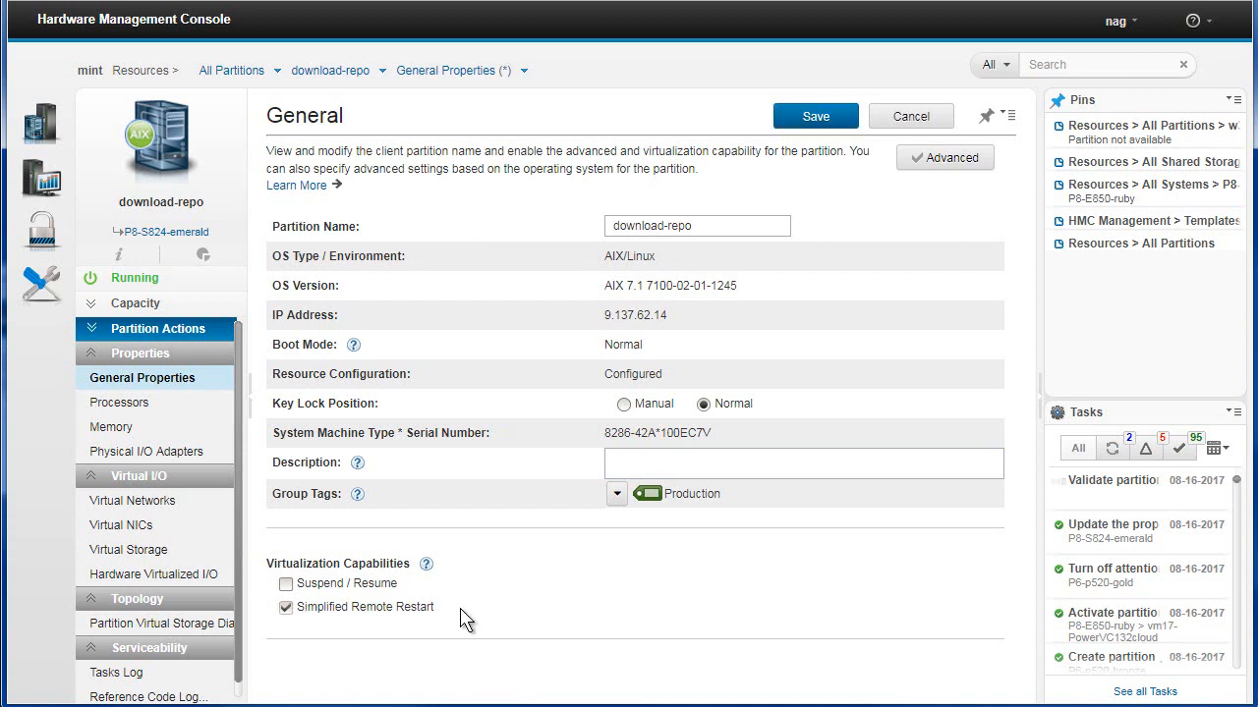
{"action": "left_click", "coordinate": [818, 119]}
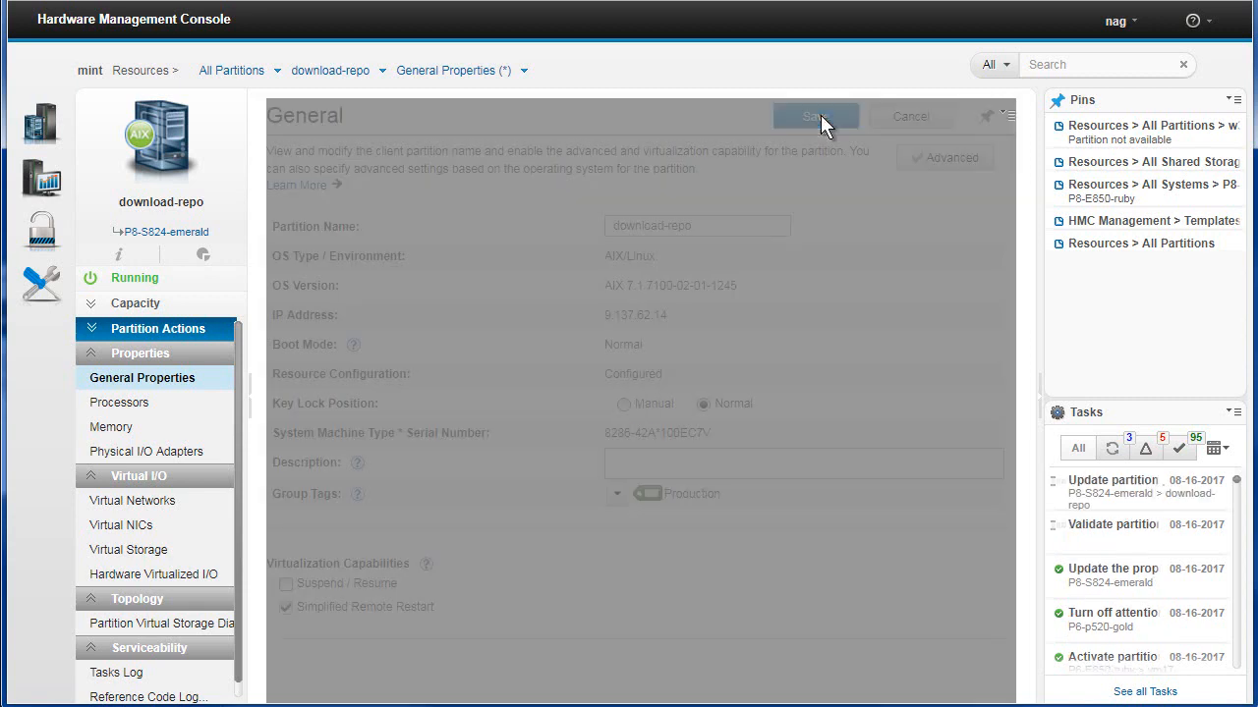
Check the w3-blue partition migration status window and close it
{"action": "left_click_drag", "start_coordinate": [0, 251], "coordinate": [227, 206]}
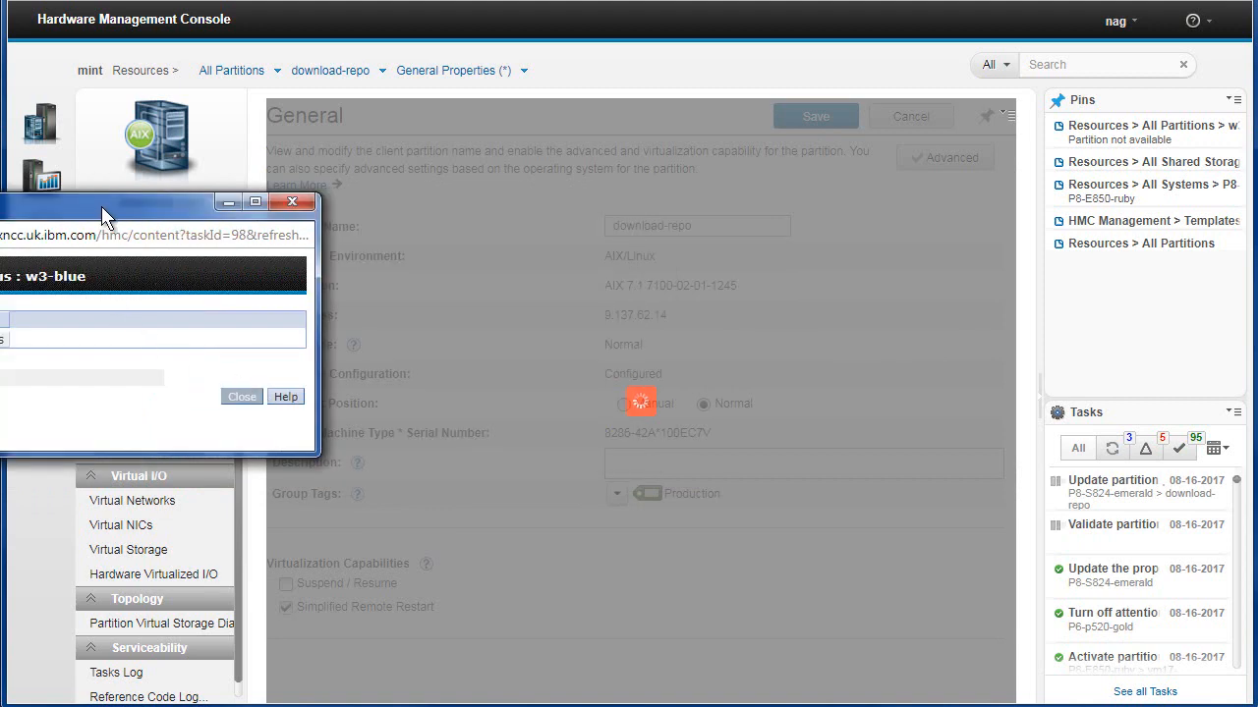
{"action": "left_click_drag", "start_coordinate": [102, 206], "coordinate": [418, 217]}
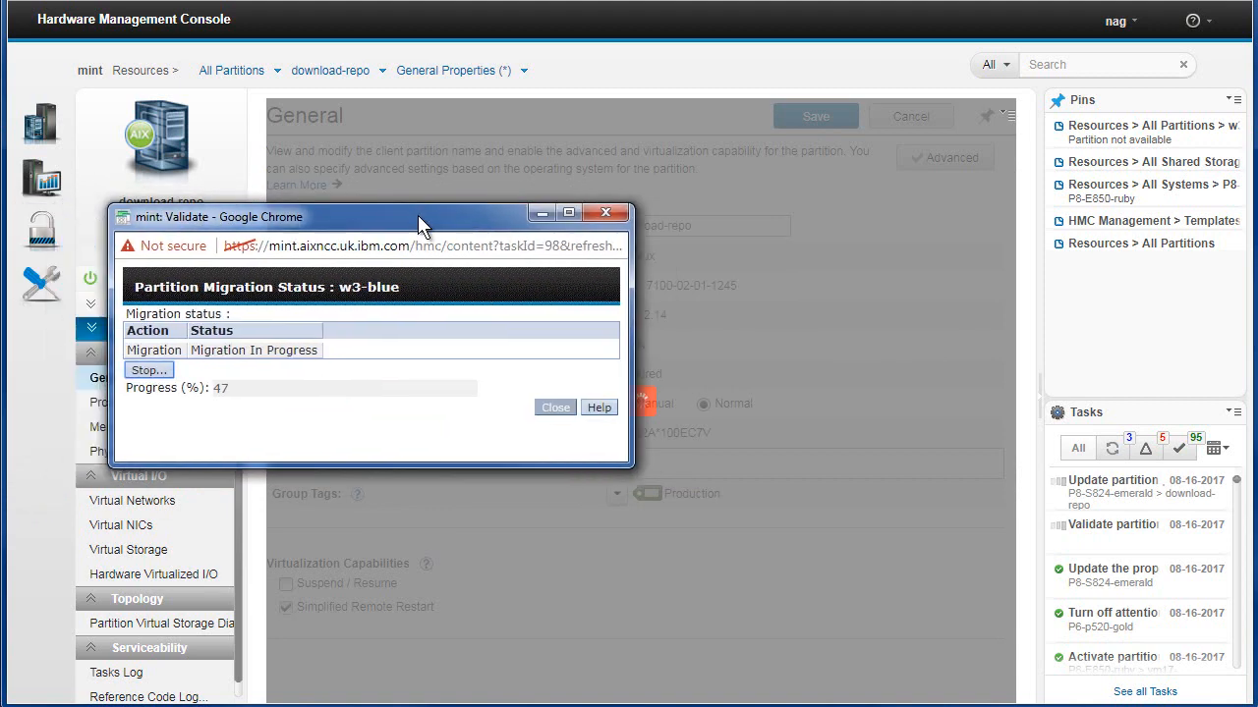
{"action": "left_click", "coordinate": [545, 213]}
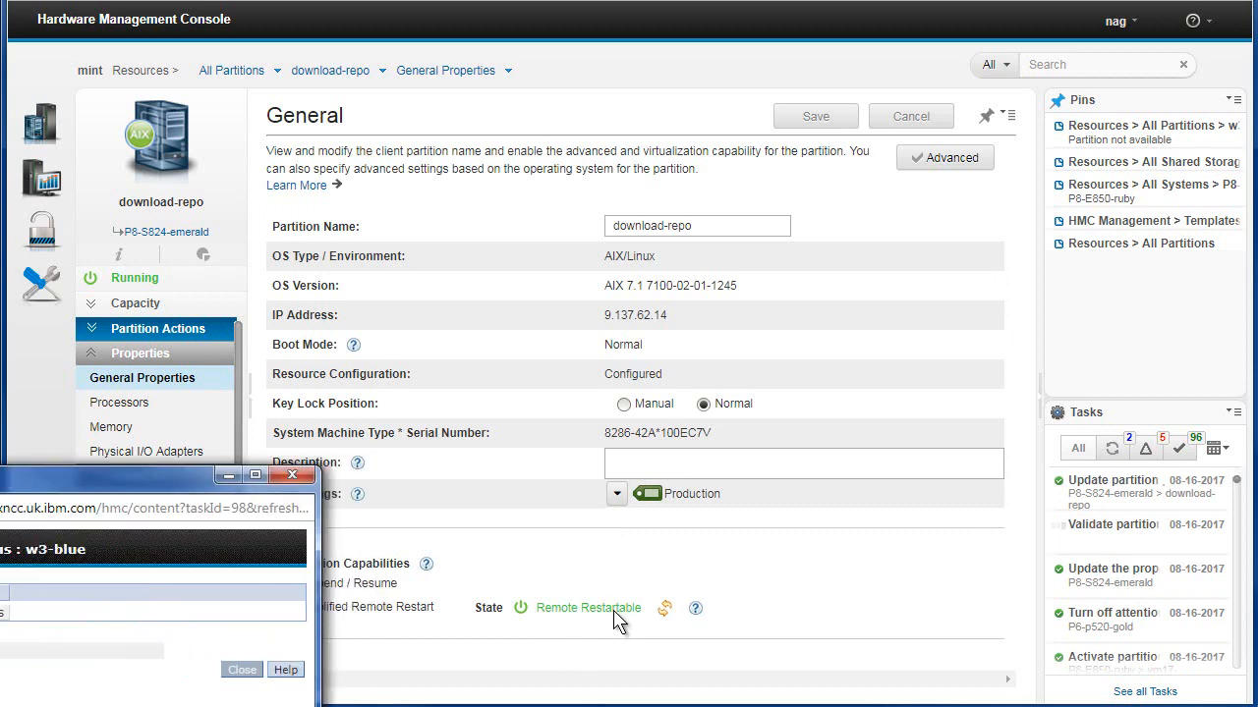
{"action": "left_click_drag", "start_coordinate": [177, 481], "coordinate": [478, 706]}
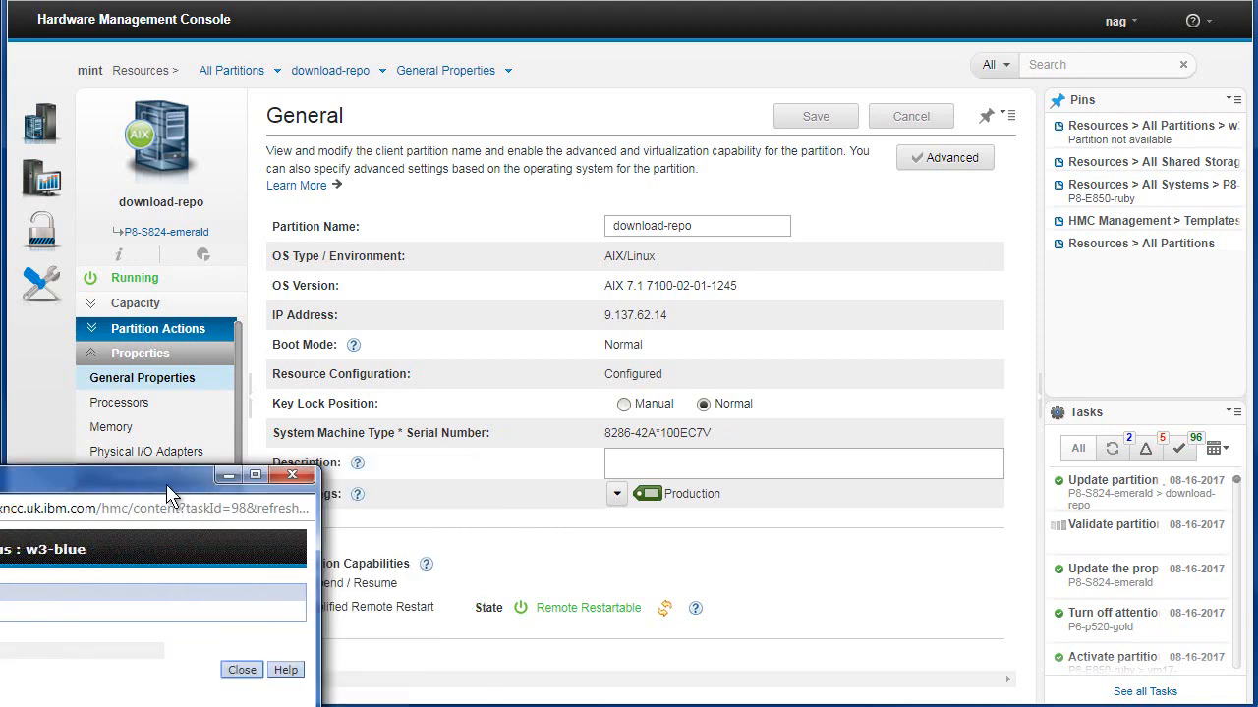
{"action": "left_click_drag", "start_coordinate": [321, 419], "coordinate": [527, 303]}
{"action": "left_click_drag", "start_coordinate": [260, 474], "coordinate": [227, 476]}
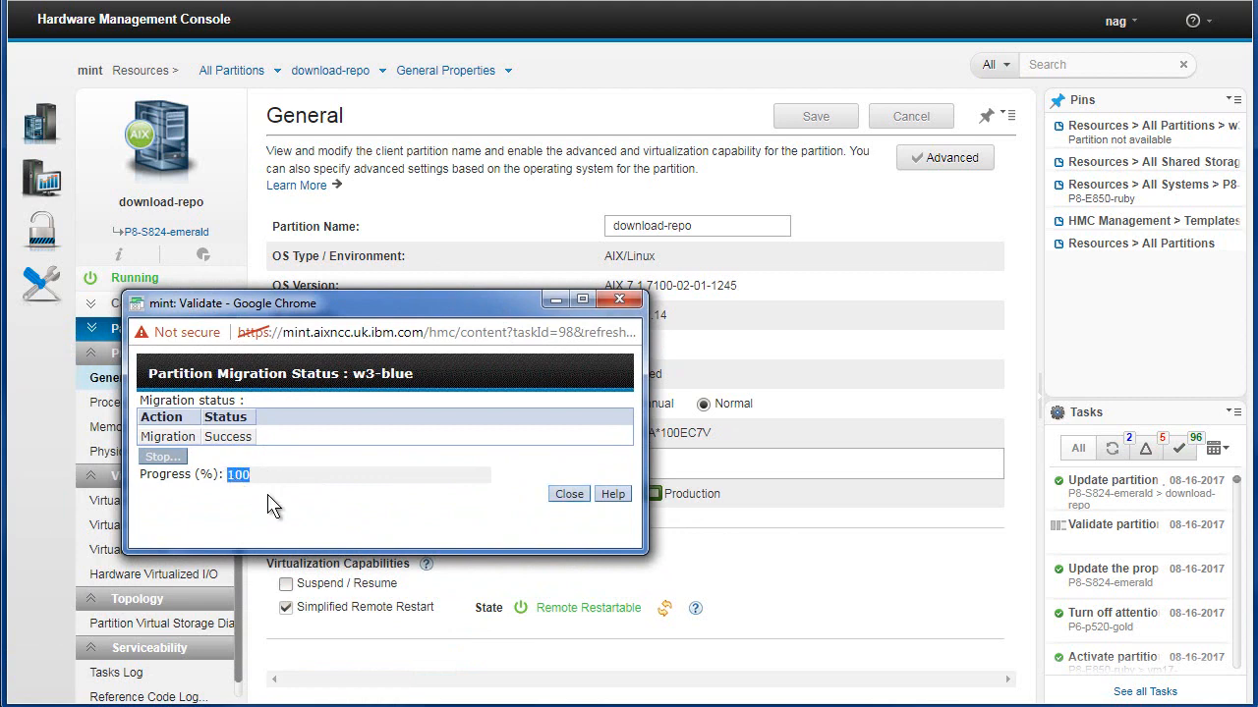
{"action": "left_click", "coordinate": [570, 494]}
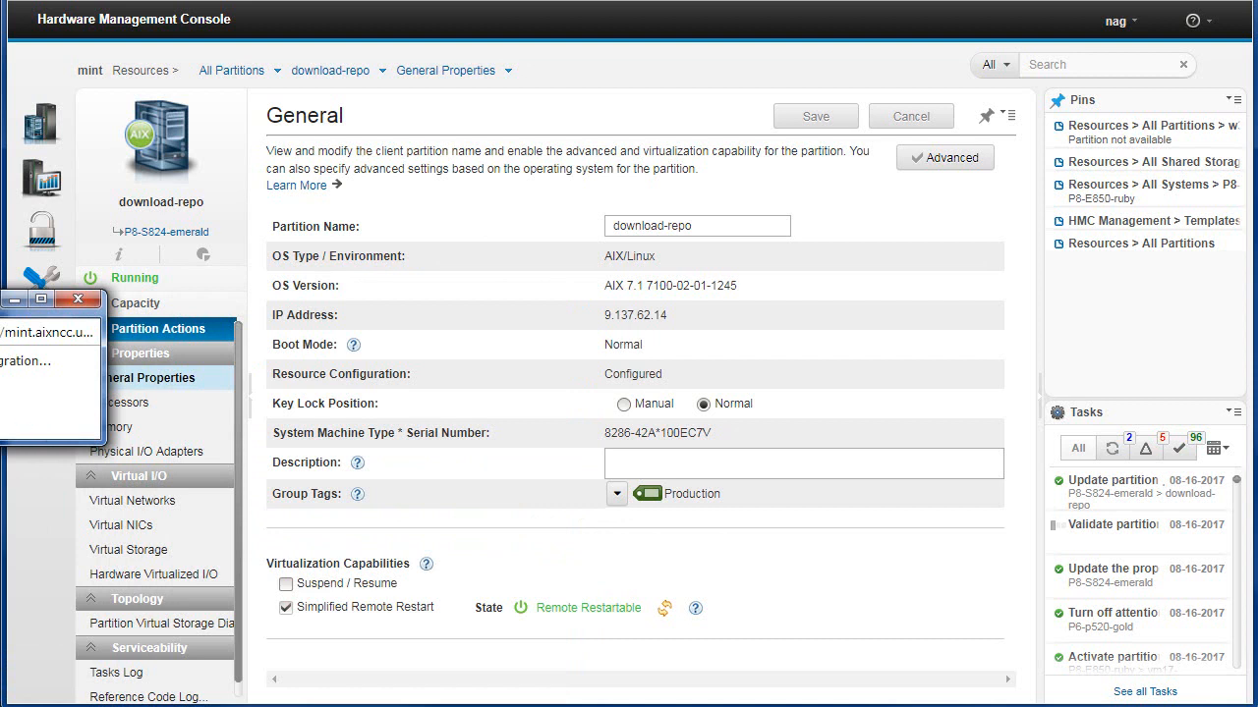
{"action": "left_click_drag", "start_coordinate": [20, 299], "coordinate": [262, 314]}
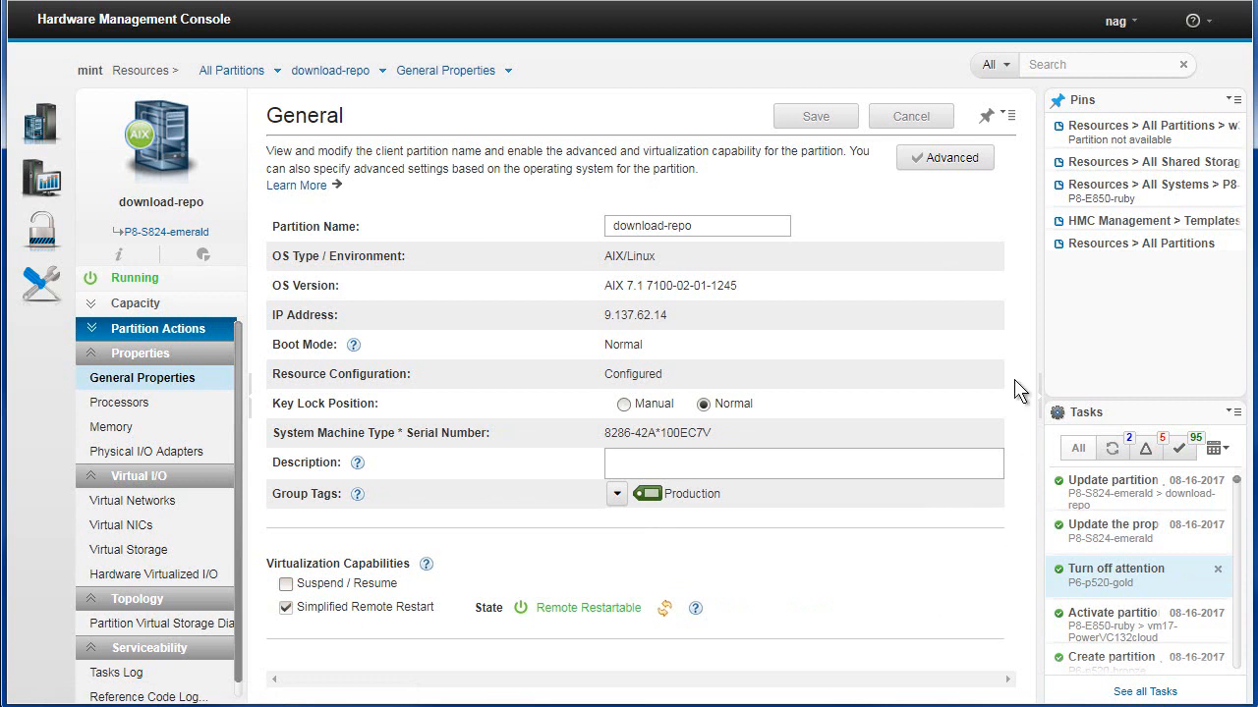
Open download-repo's processor settings, set allocated virtual processors to 3 with processing units at 2.0, and save
{"action": "left_click", "coordinate": [1041, 398]}
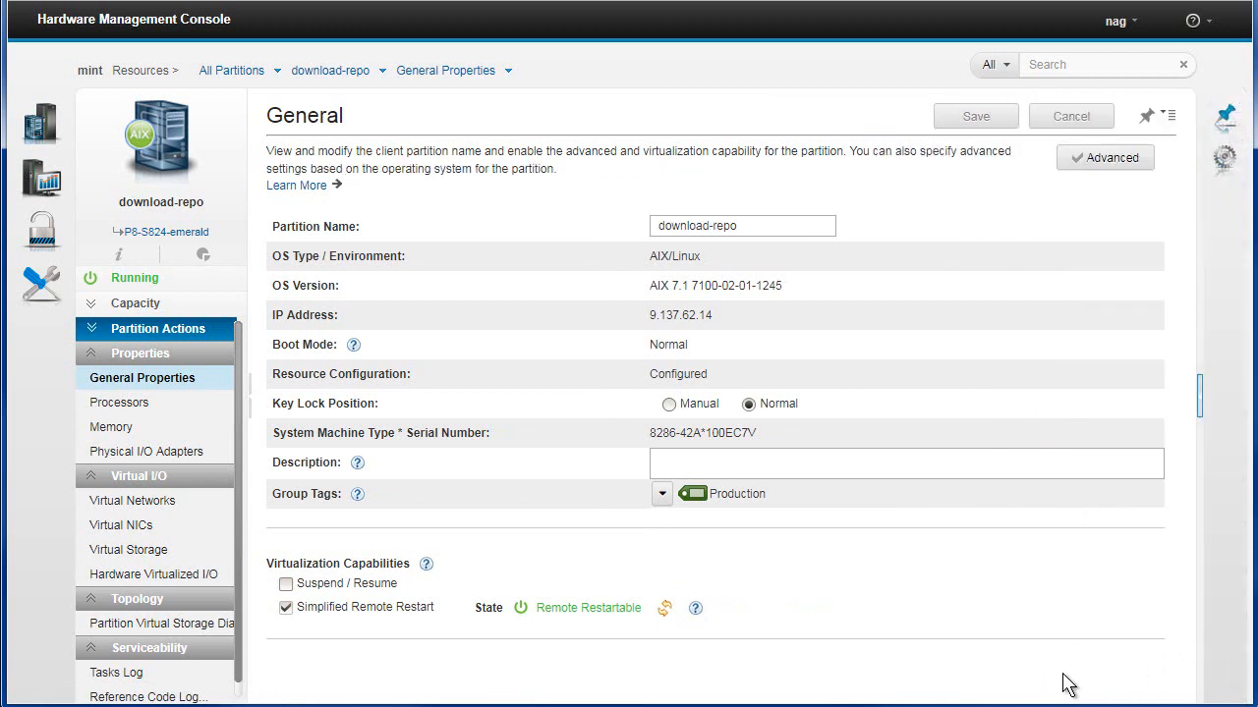
{"action": "left_click", "coordinate": [122, 406]}
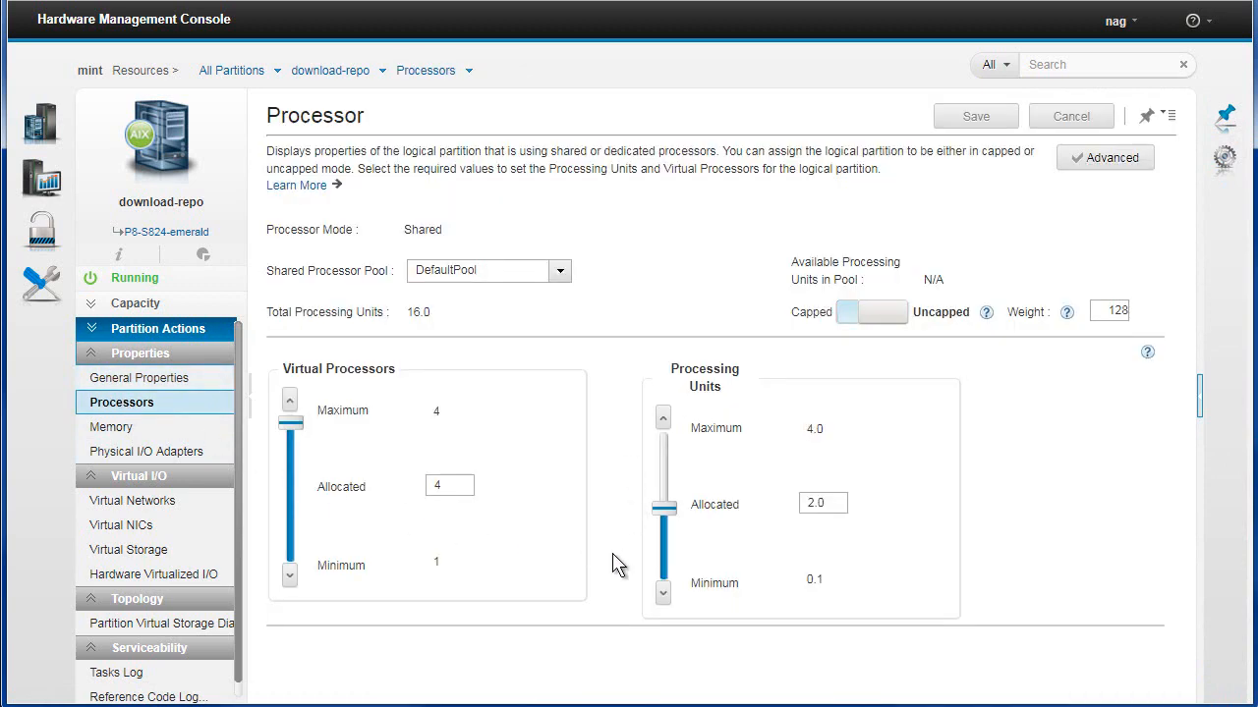
{"action": "left_click", "coordinate": [287, 440]}
{"action": "left_click_drag", "start_coordinate": [287, 455], "coordinate": [287, 453]}
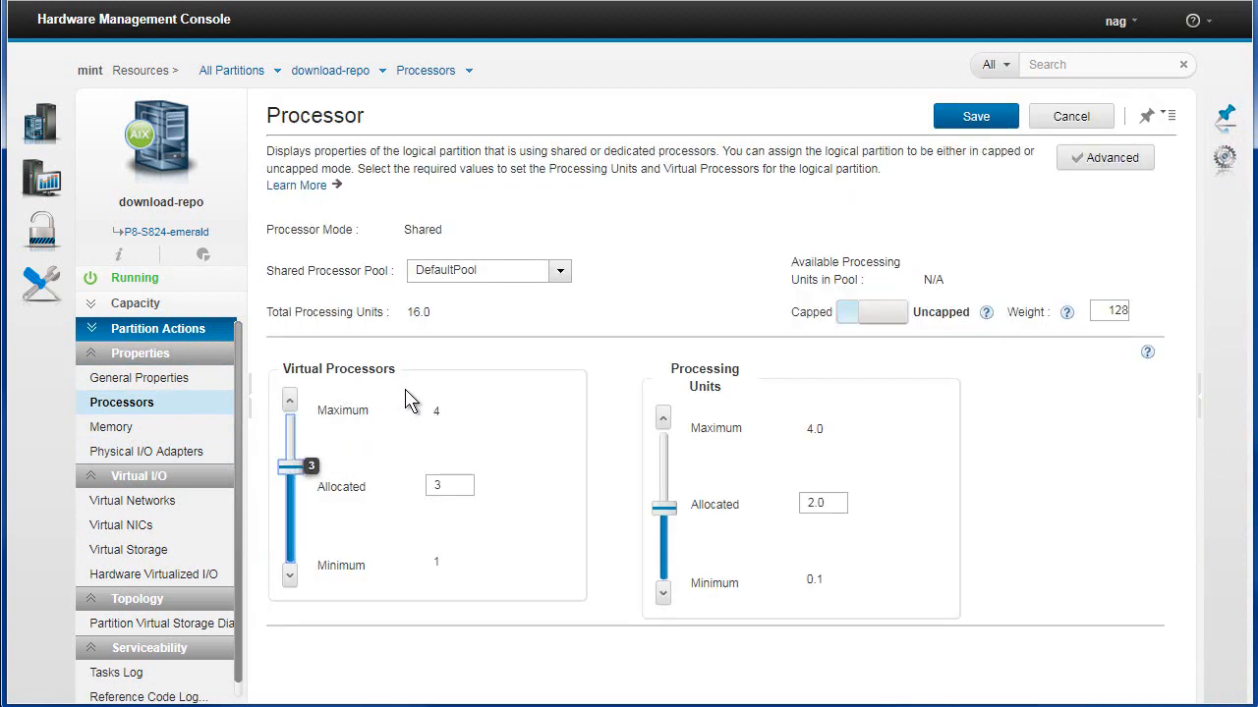
{"action": "left_click_drag", "start_coordinate": [669, 515], "coordinate": [669, 460]}
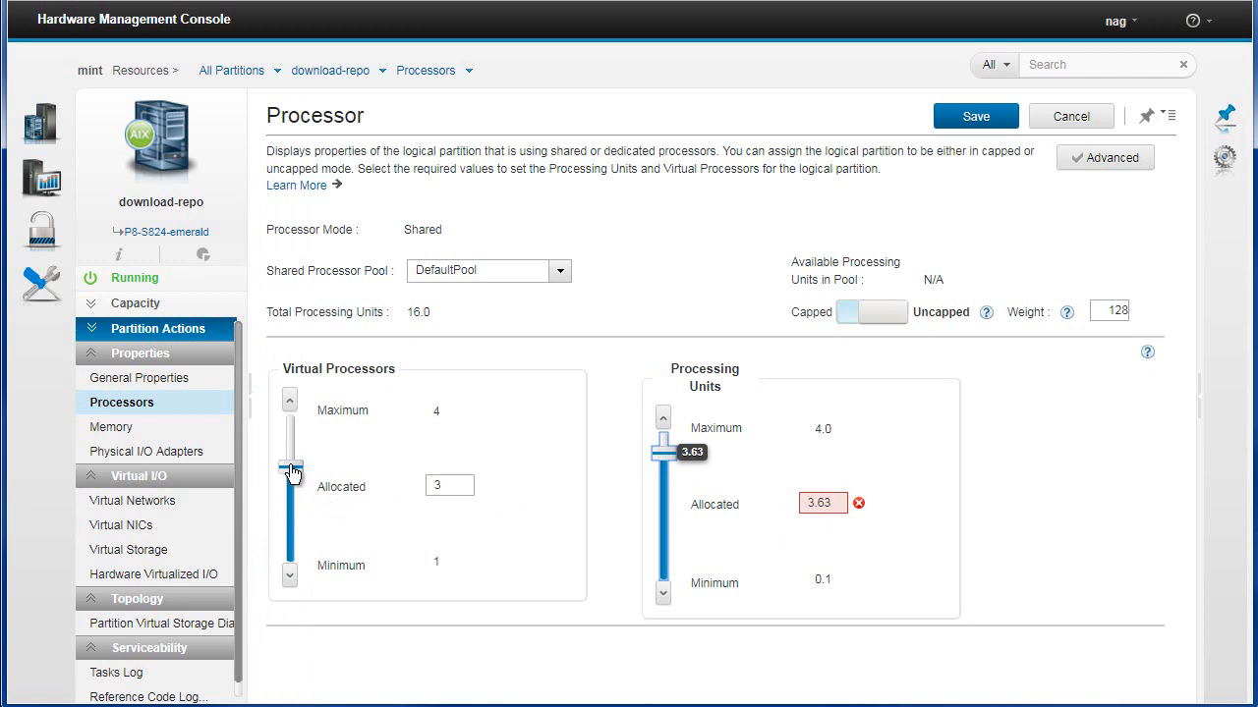
{"action": "left_click_drag", "start_coordinate": [292, 467], "coordinate": [290, 503]}
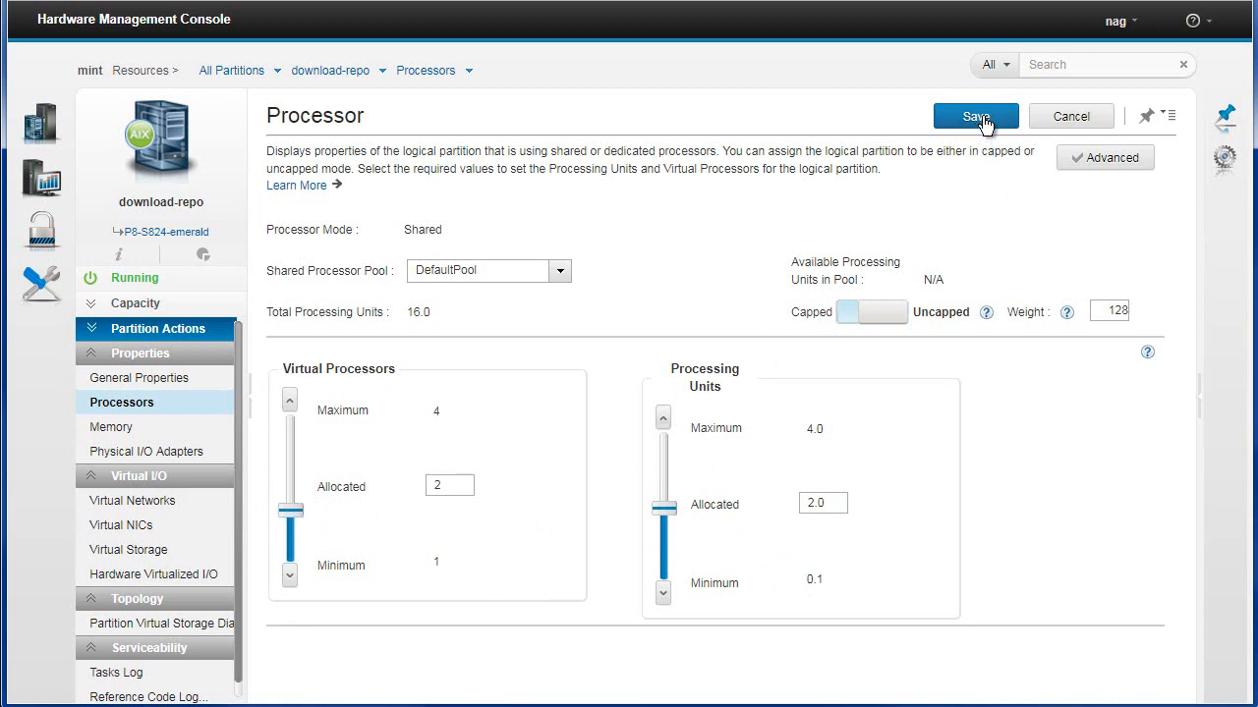
{"action": "left_click_drag", "start_coordinate": [295, 516], "coordinate": [300, 474]}
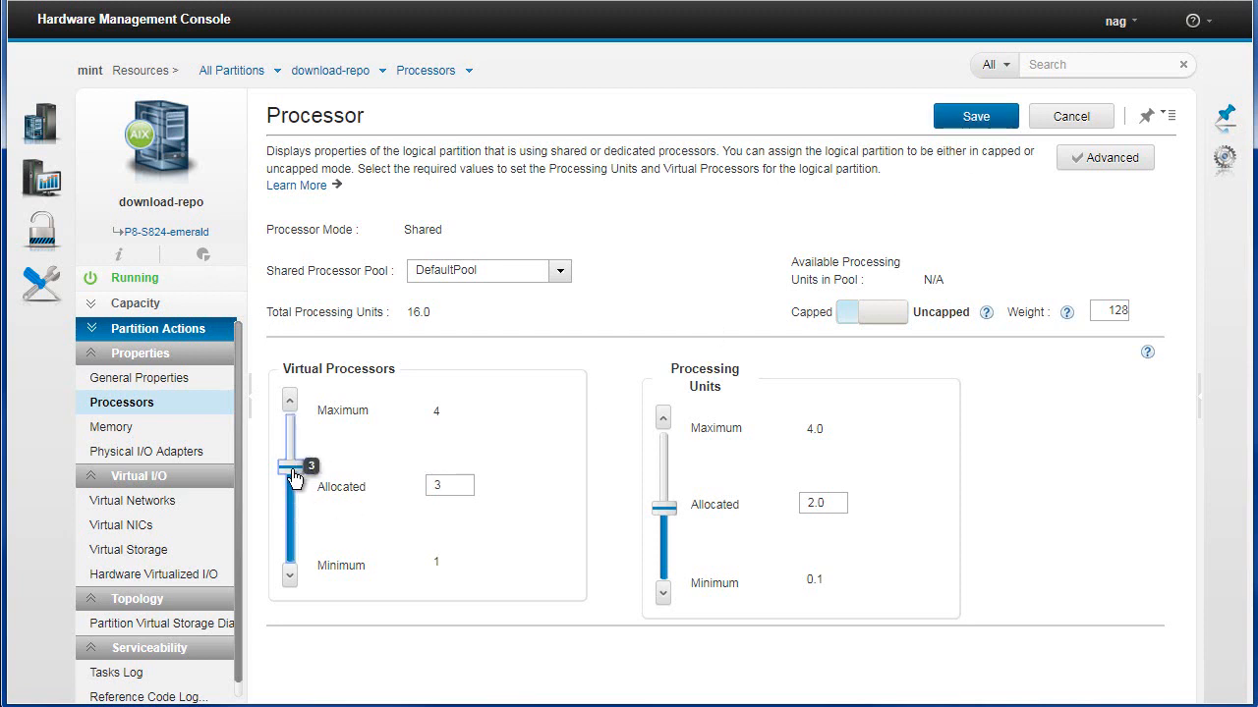
{"action": "left_click", "coordinate": [979, 117]}
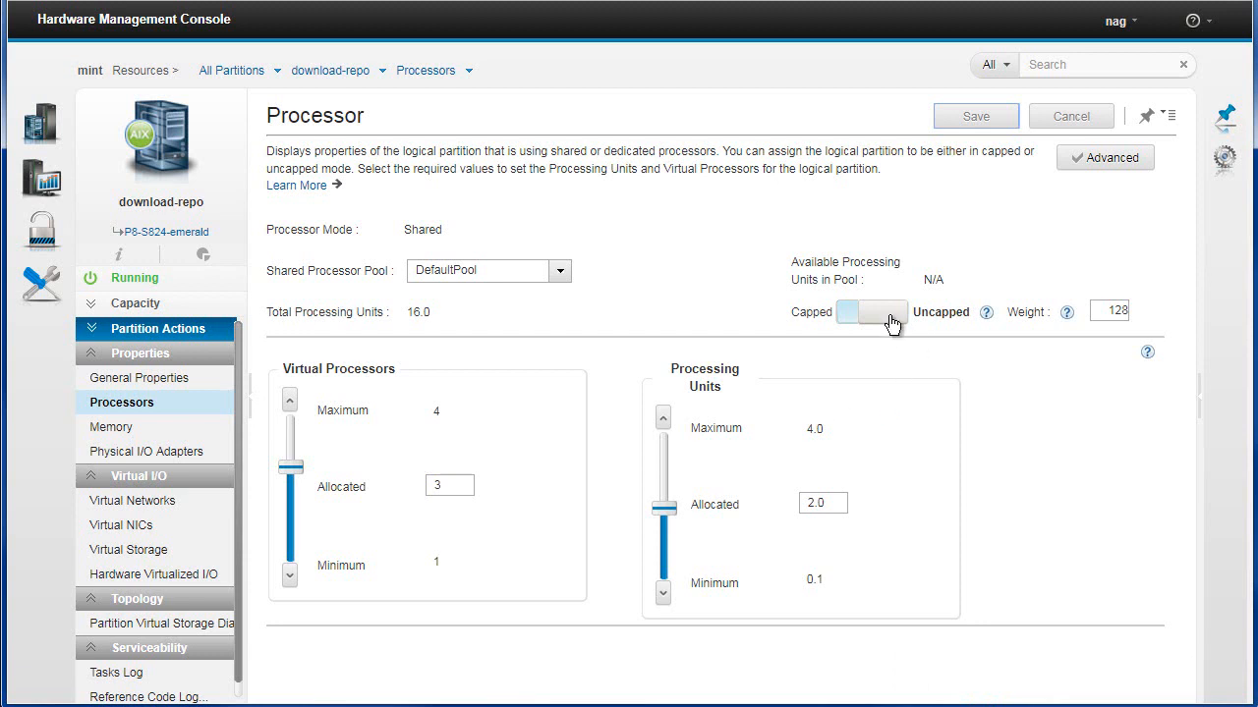
{"action": "left_click", "coordinate": [856, 320]}
{"action": "left_click", "coordinate": [854, 321]}
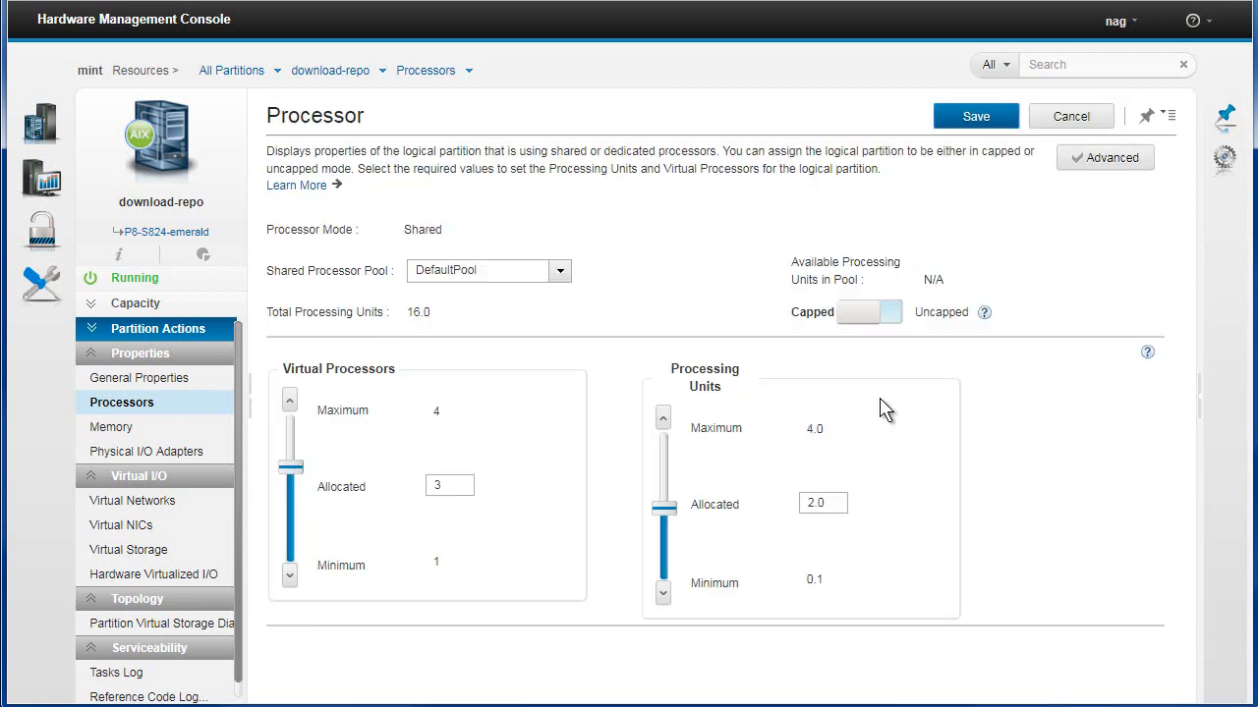
{"action": "left_click", "coordinate": [857, 320]}
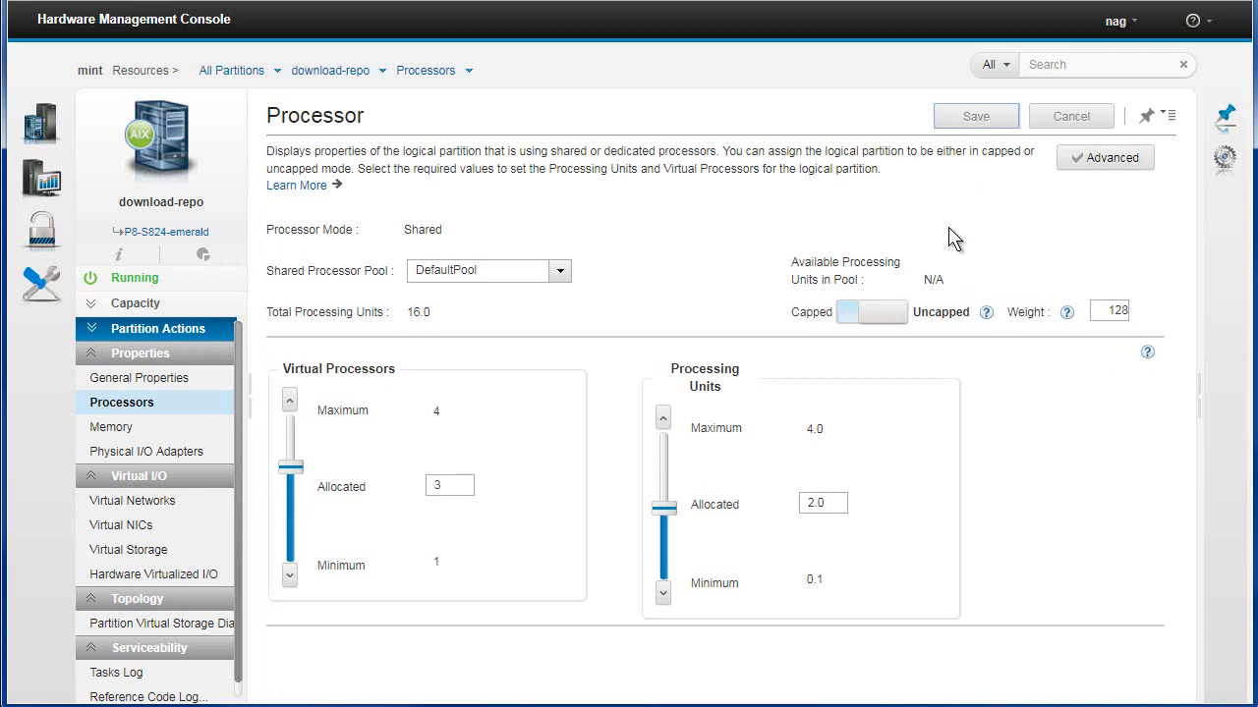
Set the uncapped processor weight to 200 and save
{"action": "left_click_drag", "start_coordinate": [1101, 311], "coordinate": [1141, 313]}
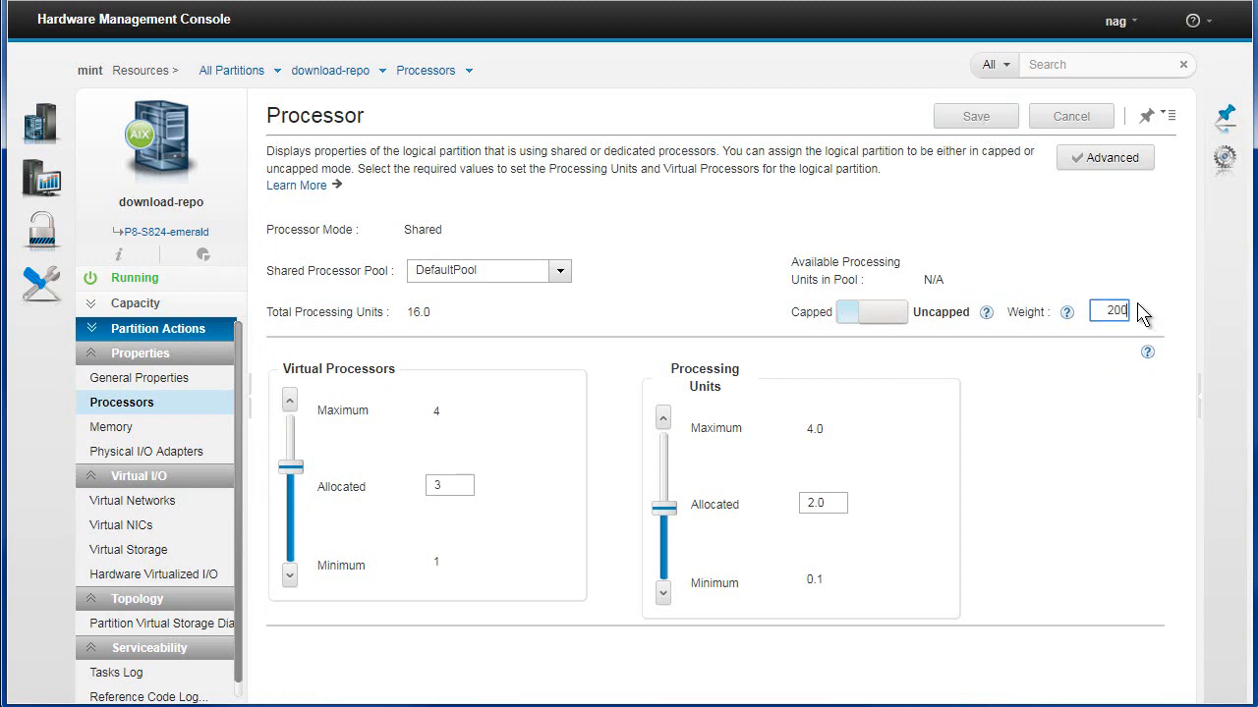
{"action": "left_click", "coordinate": [1030, 251]}
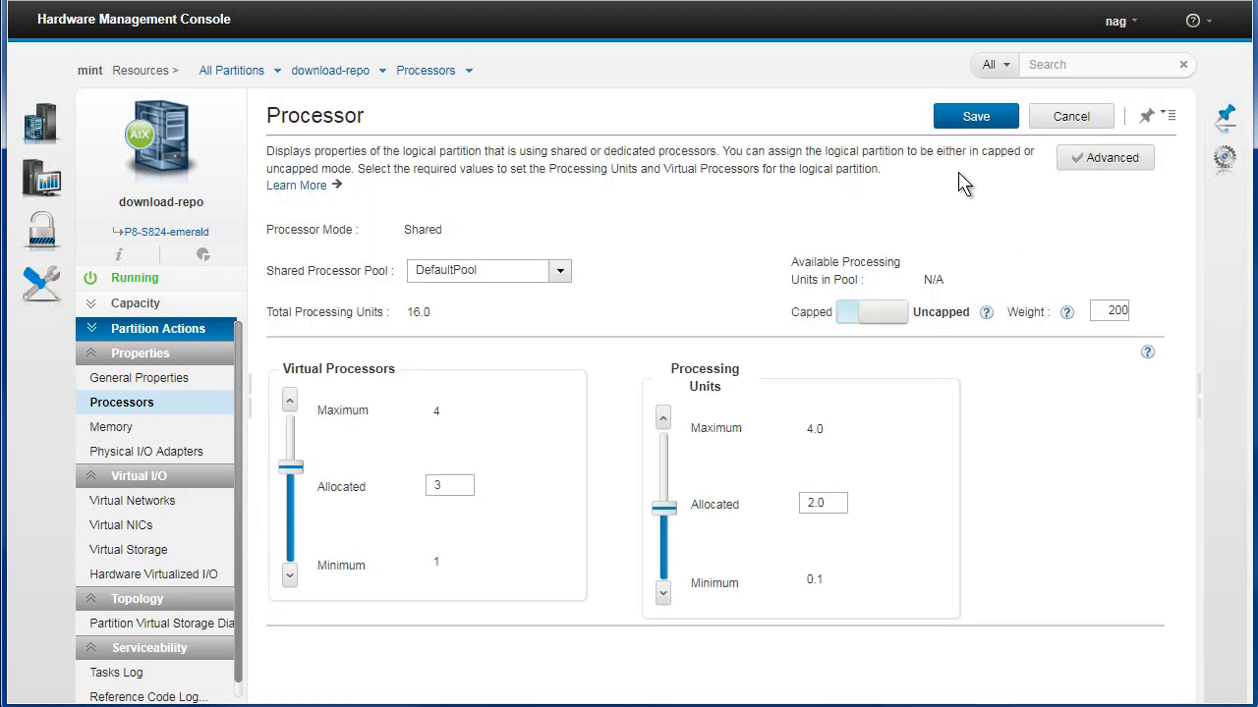
{"action": "left_click", "coordinate": [986, 116]}
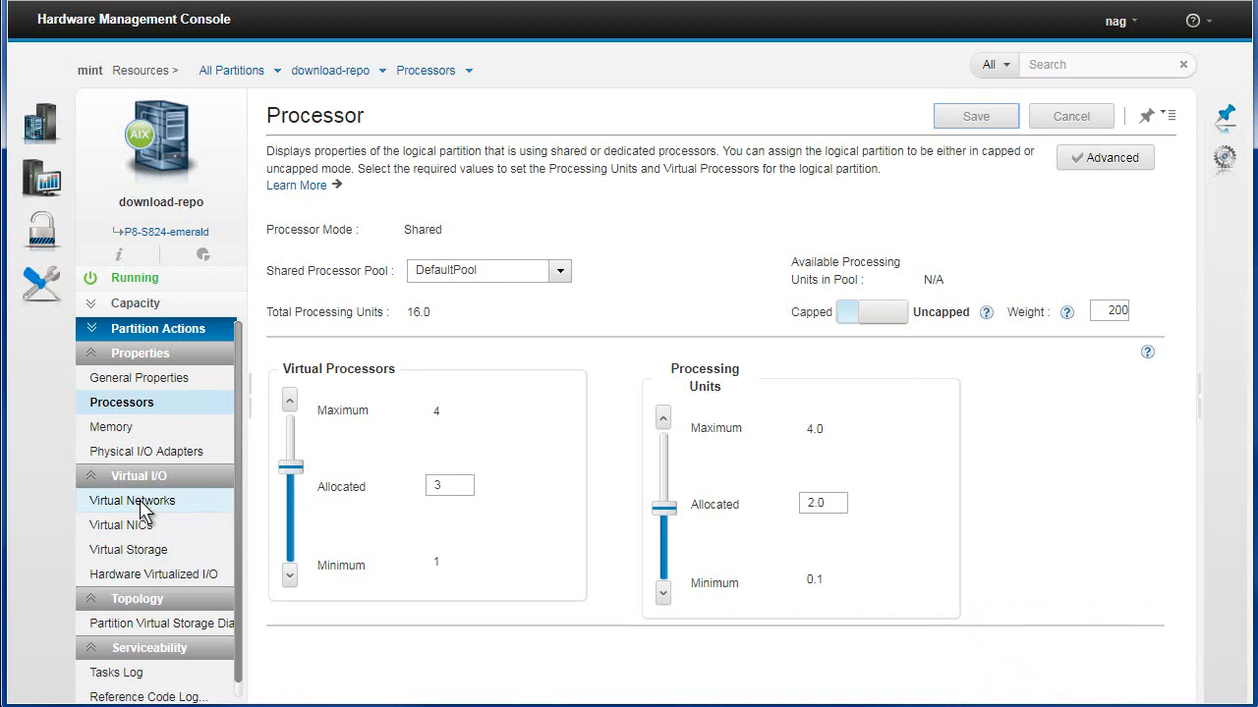
Open download-repo's memory settings, try setting allocated memory to 6 GB, and cancel
{"action": "left_click", "coordinate": [123, 428]}
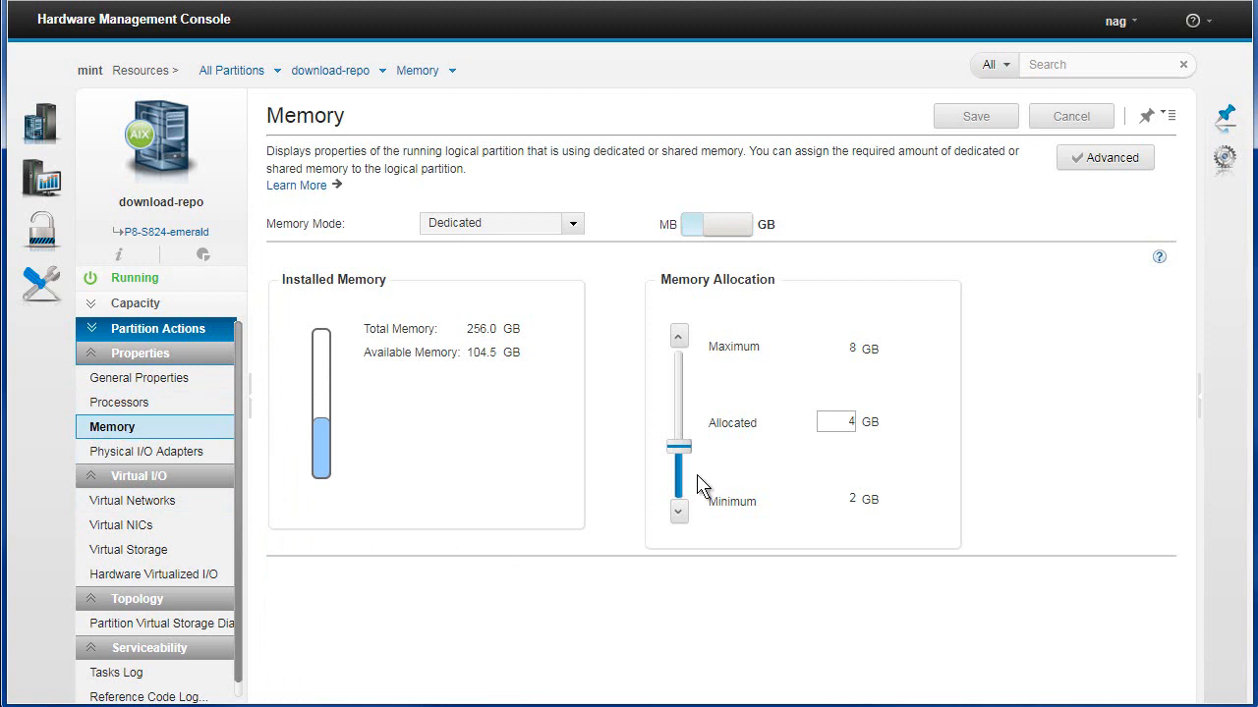
{"action": "left_click_drag", "start_coordinate": [681, 457], "coordinate": [683, 384]}
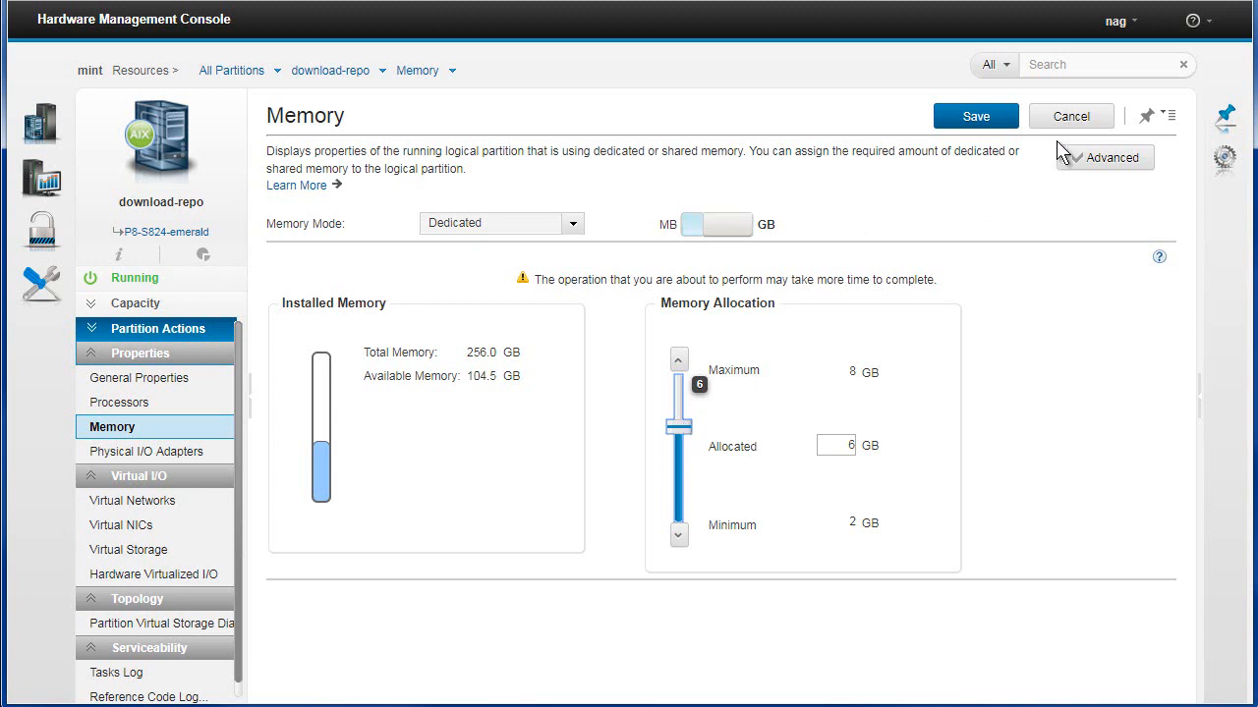
{"action": "left_click", "coordinate": [1072, 116]}
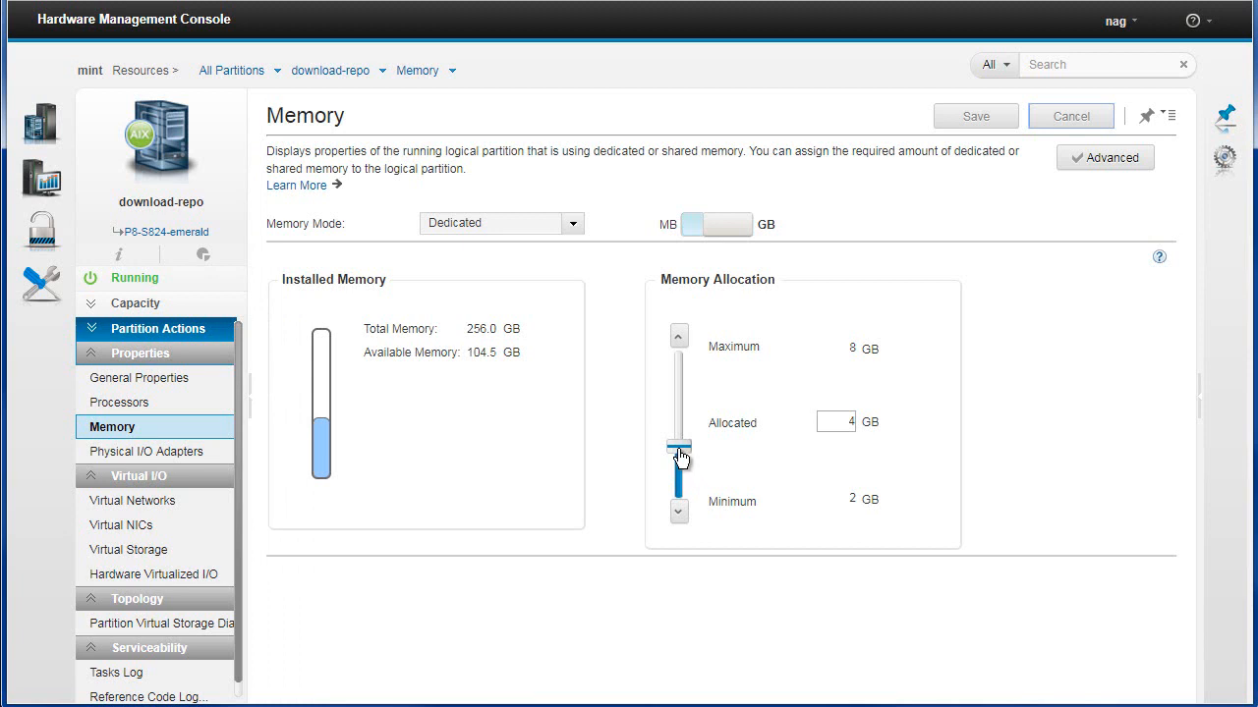
Try setting allocated memory to 7 GB and showing the values in MB, then cancel the memory changes
{"action": "left_click_drag", "start_coordinate": [678, 447], "coordinate": [680, 495]}
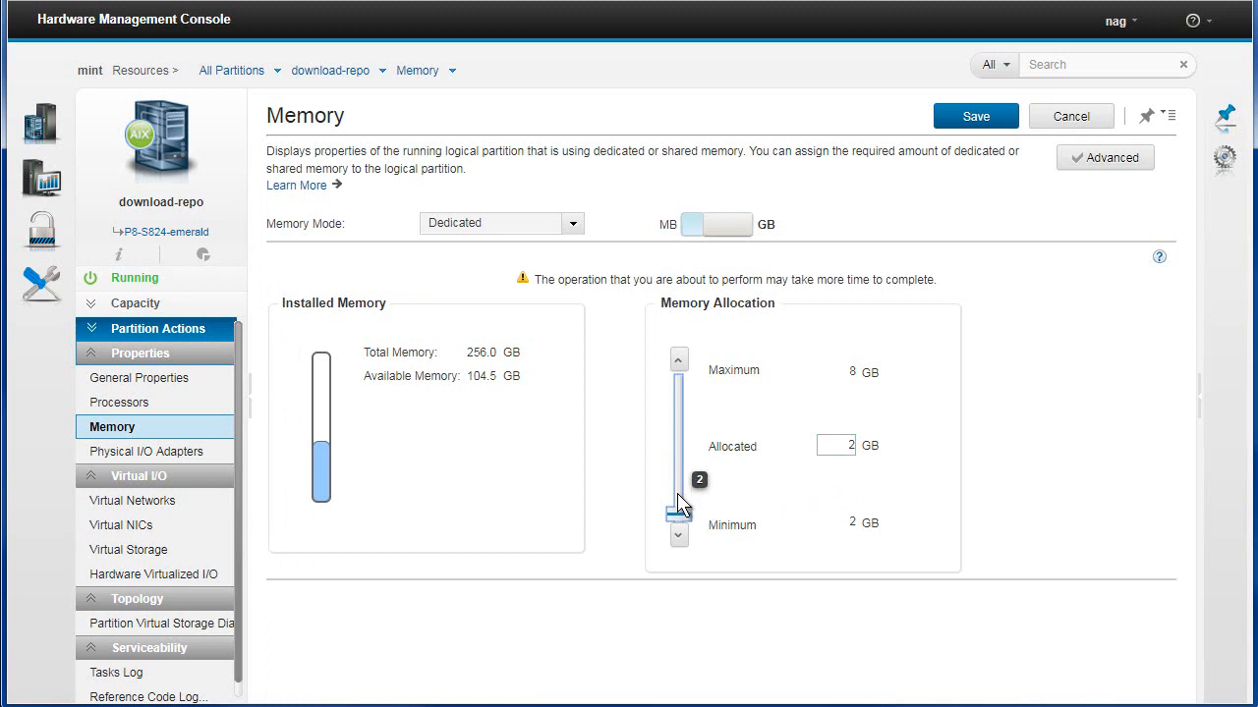
{"action": "left_click_drag", "start_coordinate": [679, 513], "coordinate": [685, 421]}
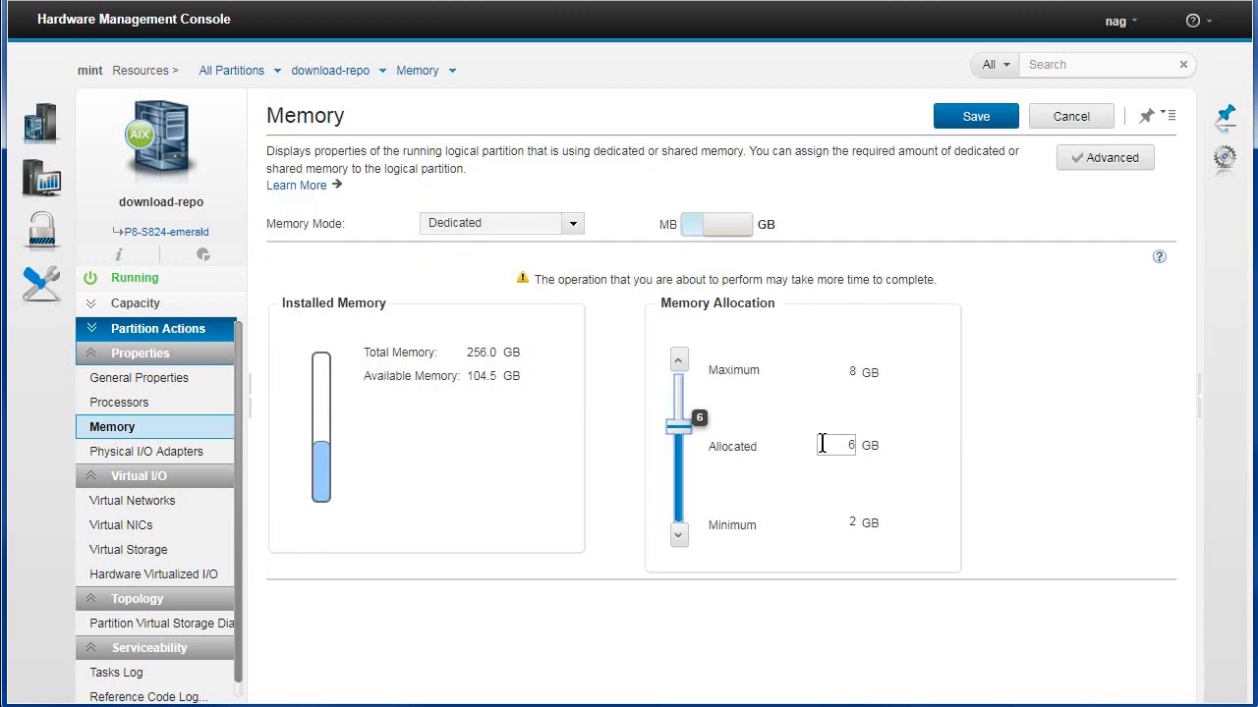
{"action": "double_click", "coordinate": [845, 445]}
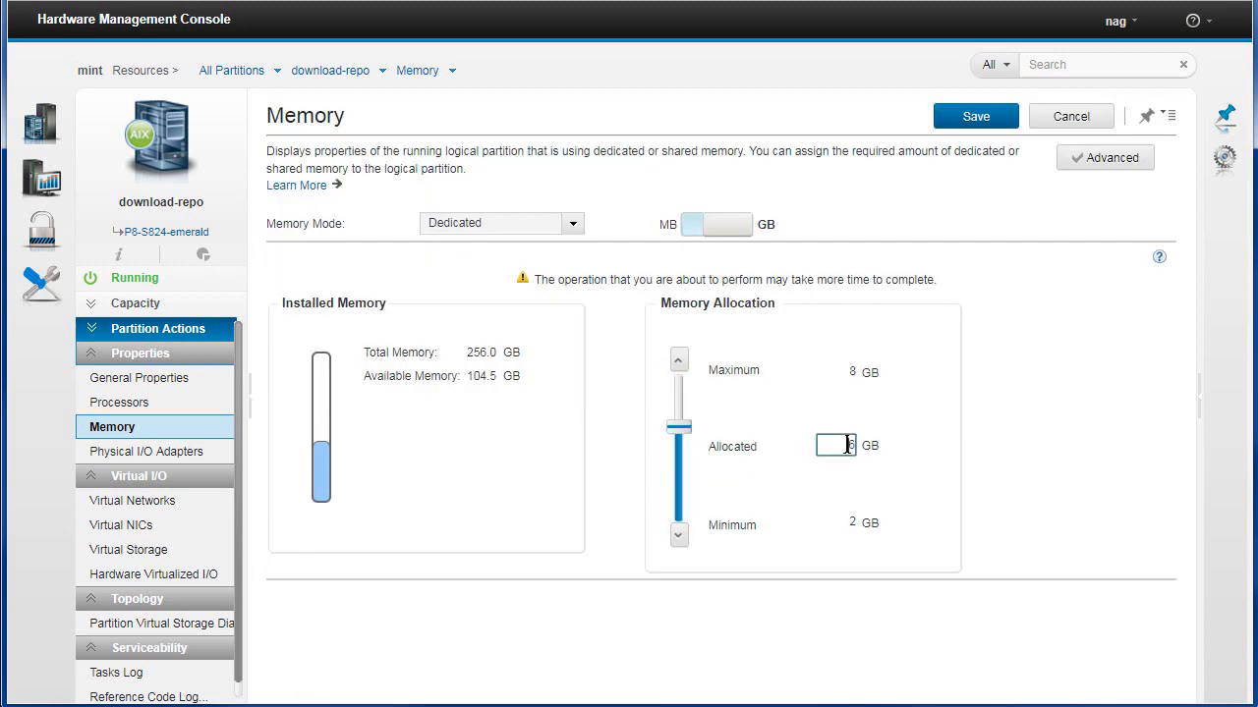
{"action": "left_click", "coordinate": [934, 458]}
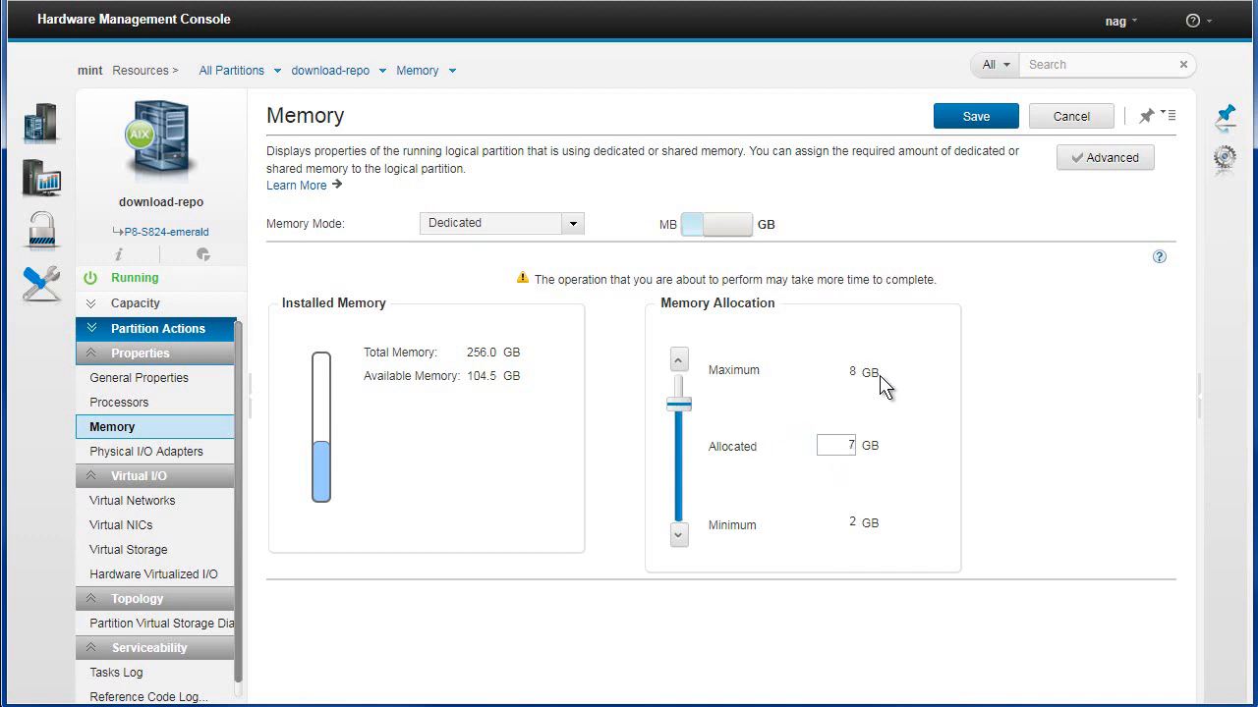
{"action": "left_click", "coordinate": [739, 244]}
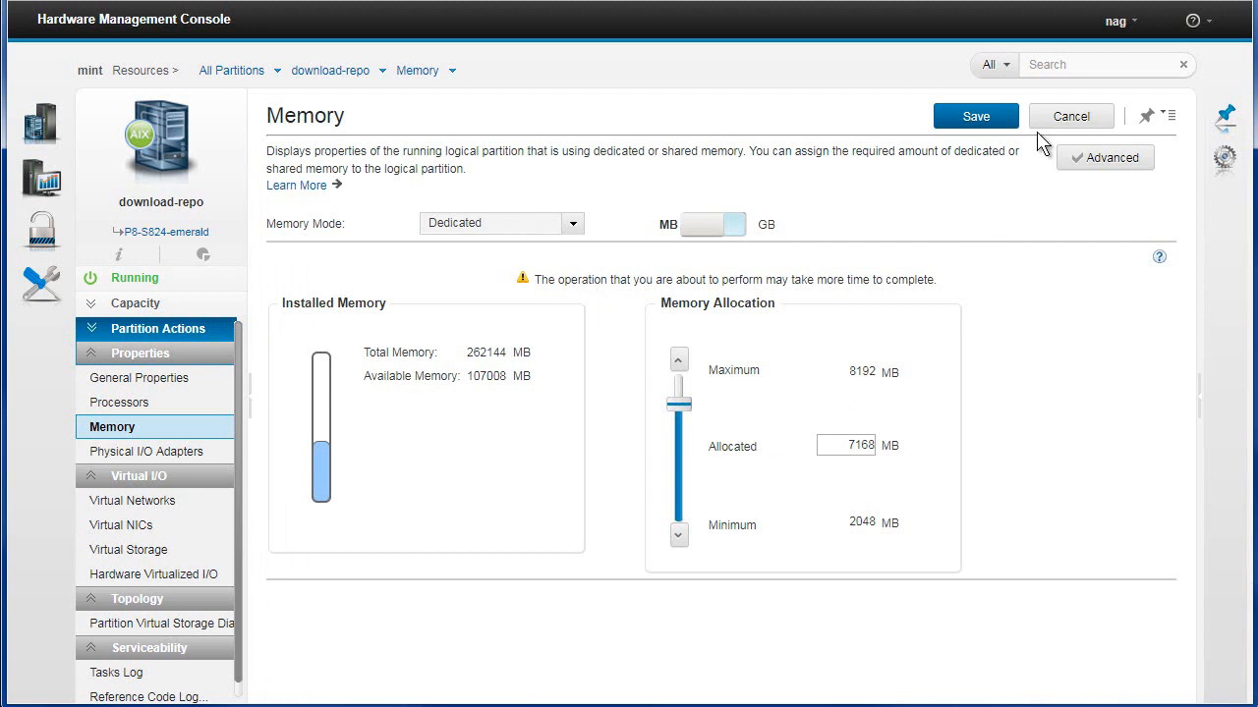
{"action": "left_click", "coordinate": [1071, 118]}
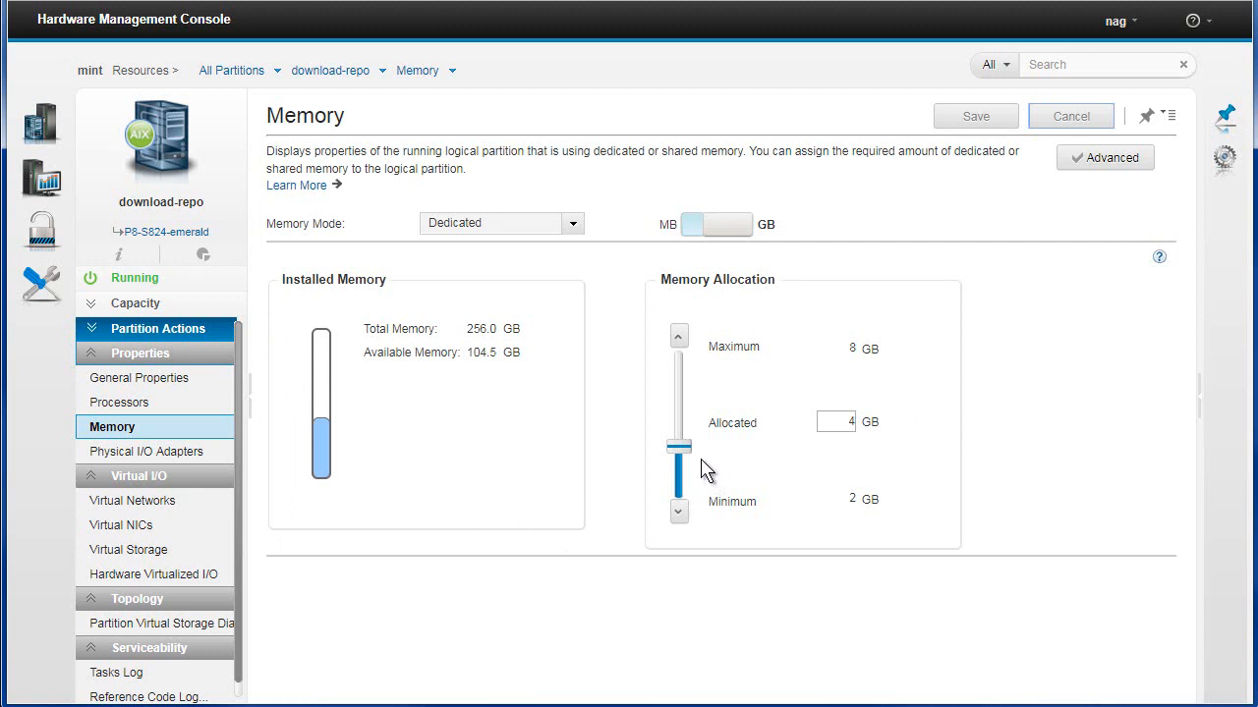
Set download-repo's allocated memory to 6 GB and save the change
{"action": "double_click", "coordinate": [838, 421]}
{"action": "type", "text": "6"}
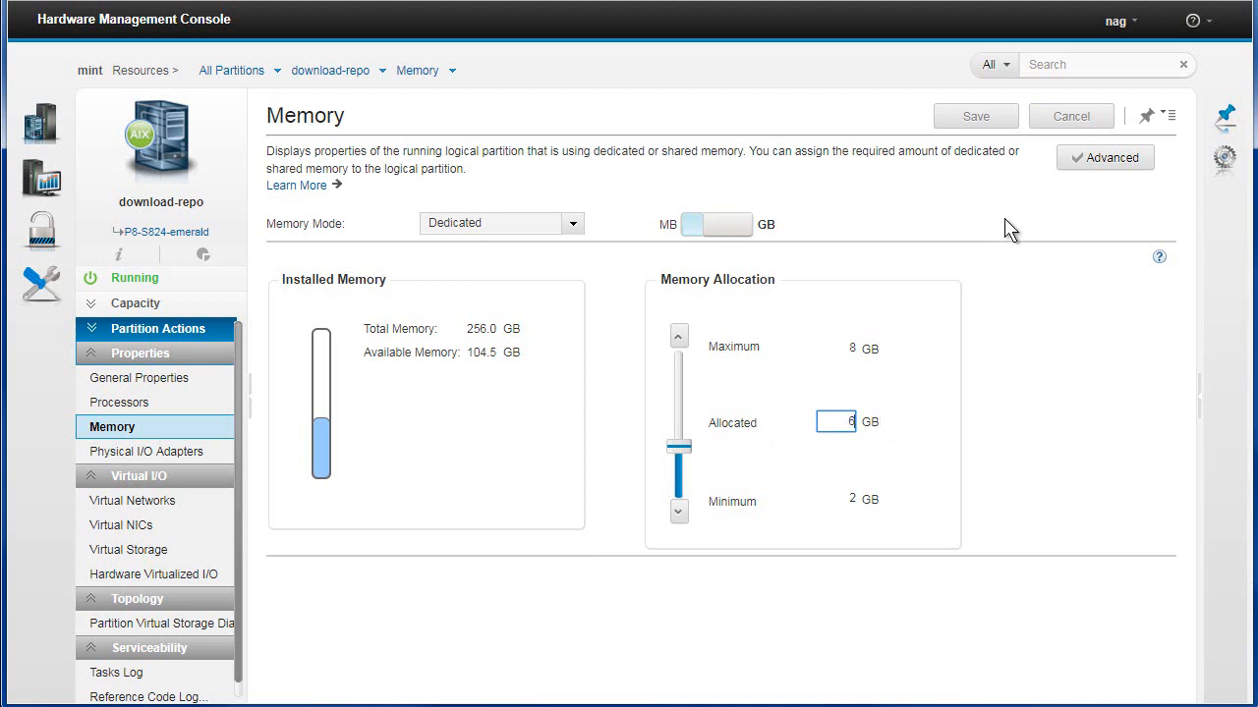
{"action": "left_click", "coordinate": [932, 324]}
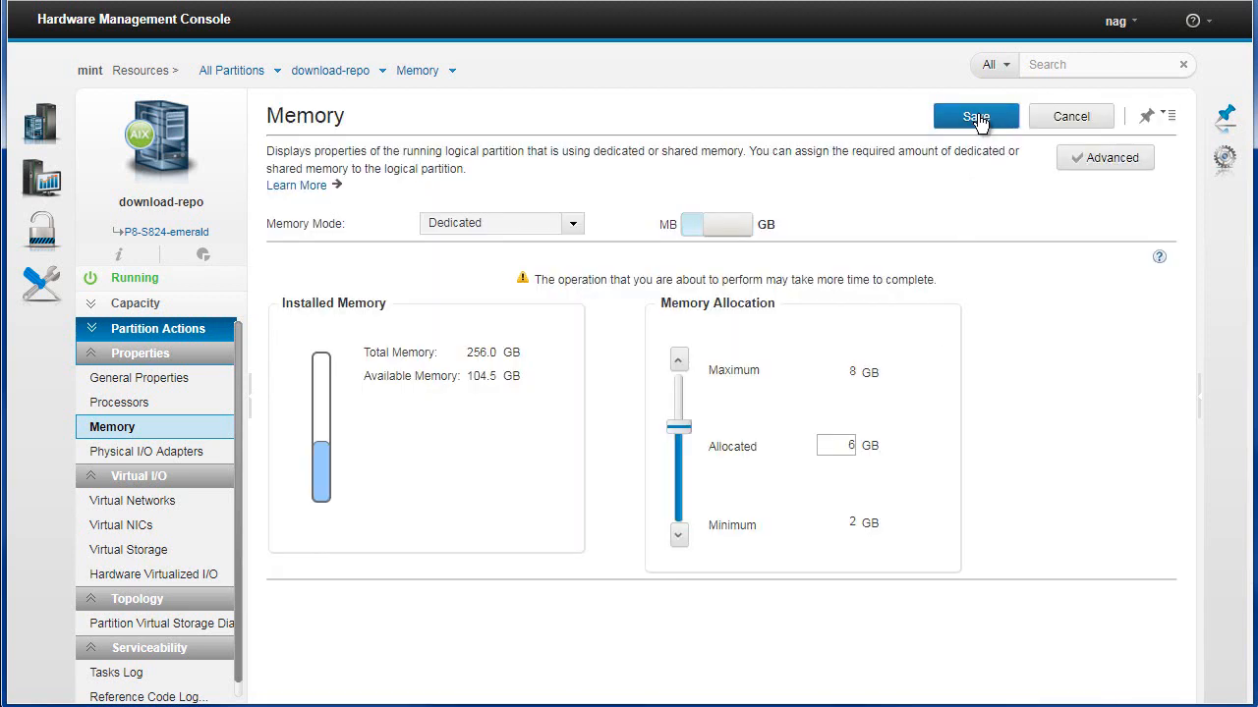
{"action": "left_click", "coordinate": [978, 116]}
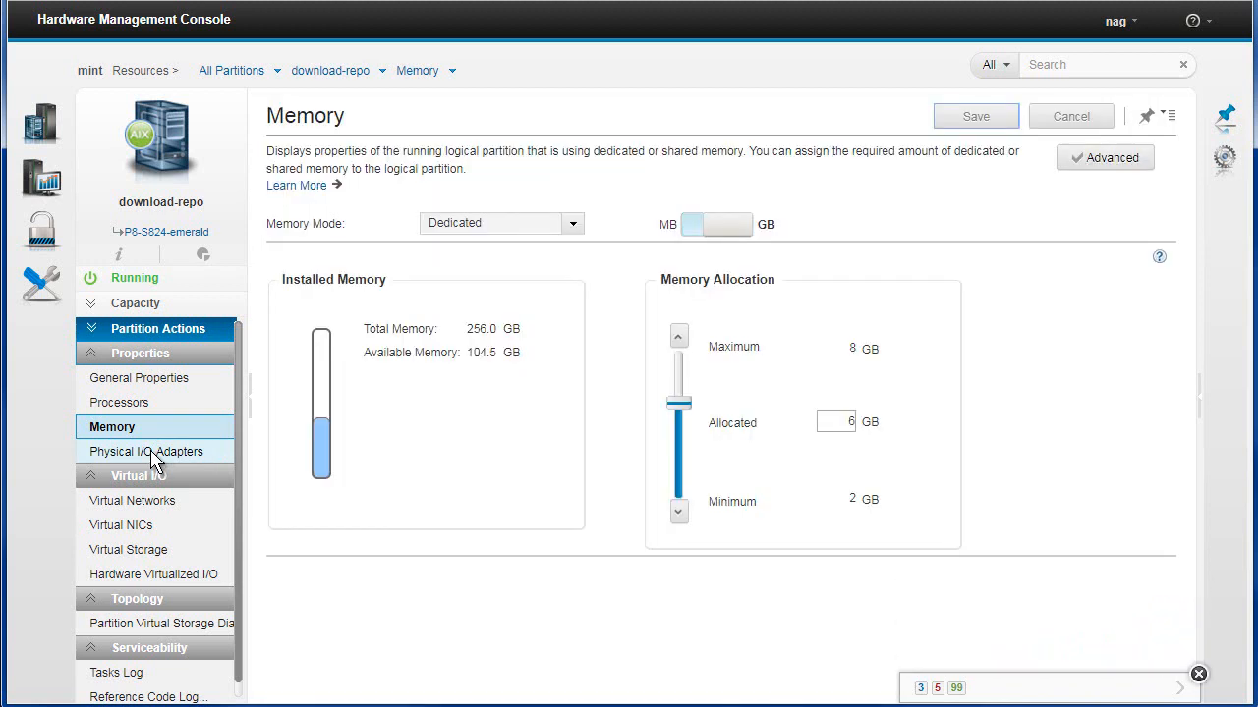
Review the partition's physical I/O adapters, virtual networks and virtual NICs
{"action": "left_click", "coordinate": [151, 454]}
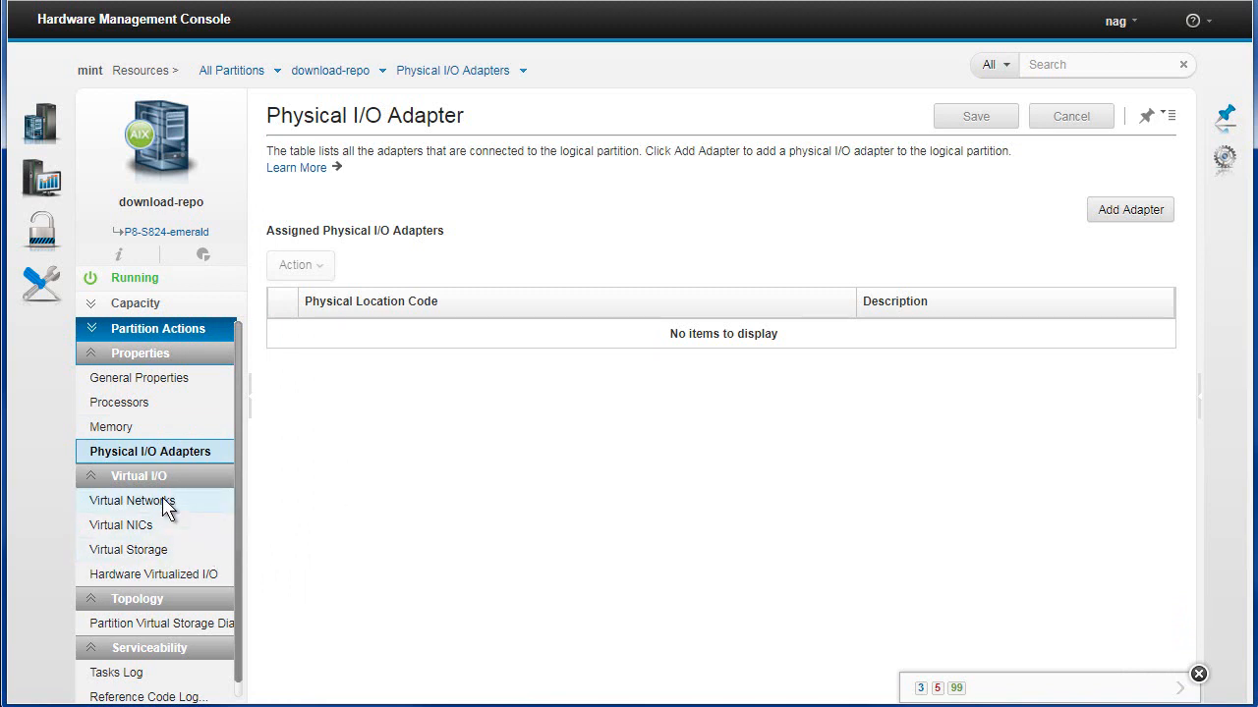
{"action": "left_click", "coordinate": [165, 503]}
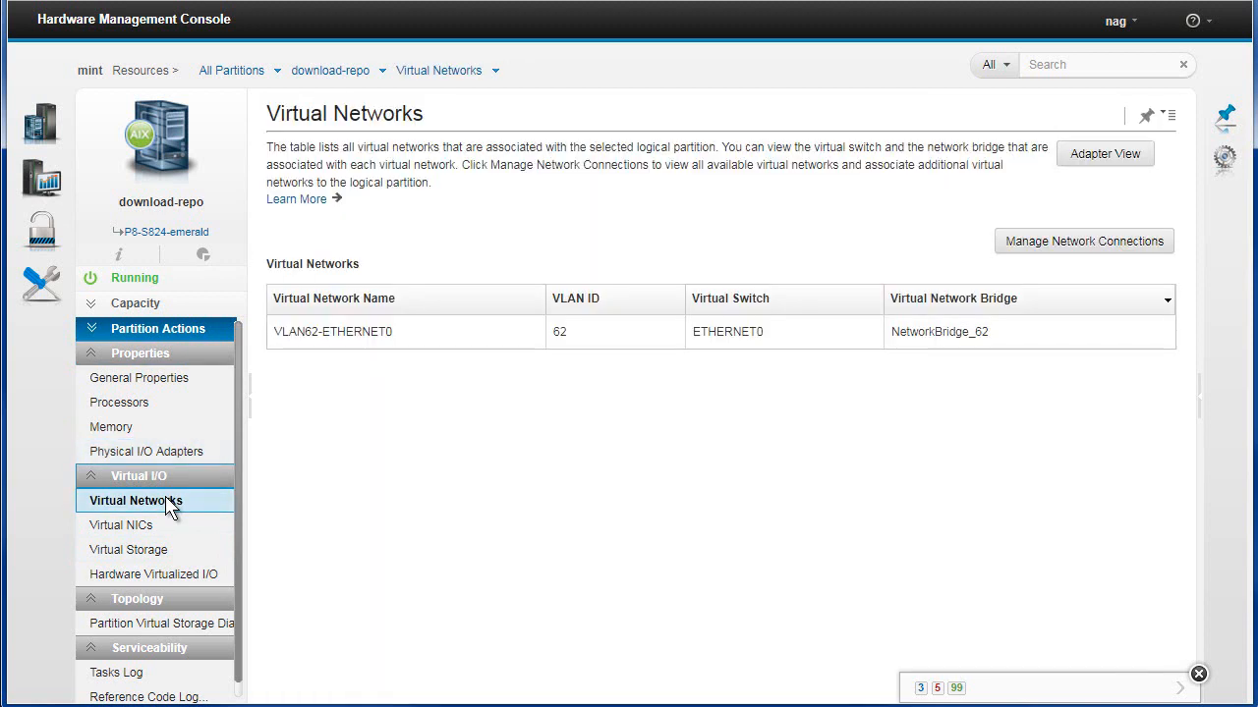
{"action": "left_click", "coordinate": [143, 526]}
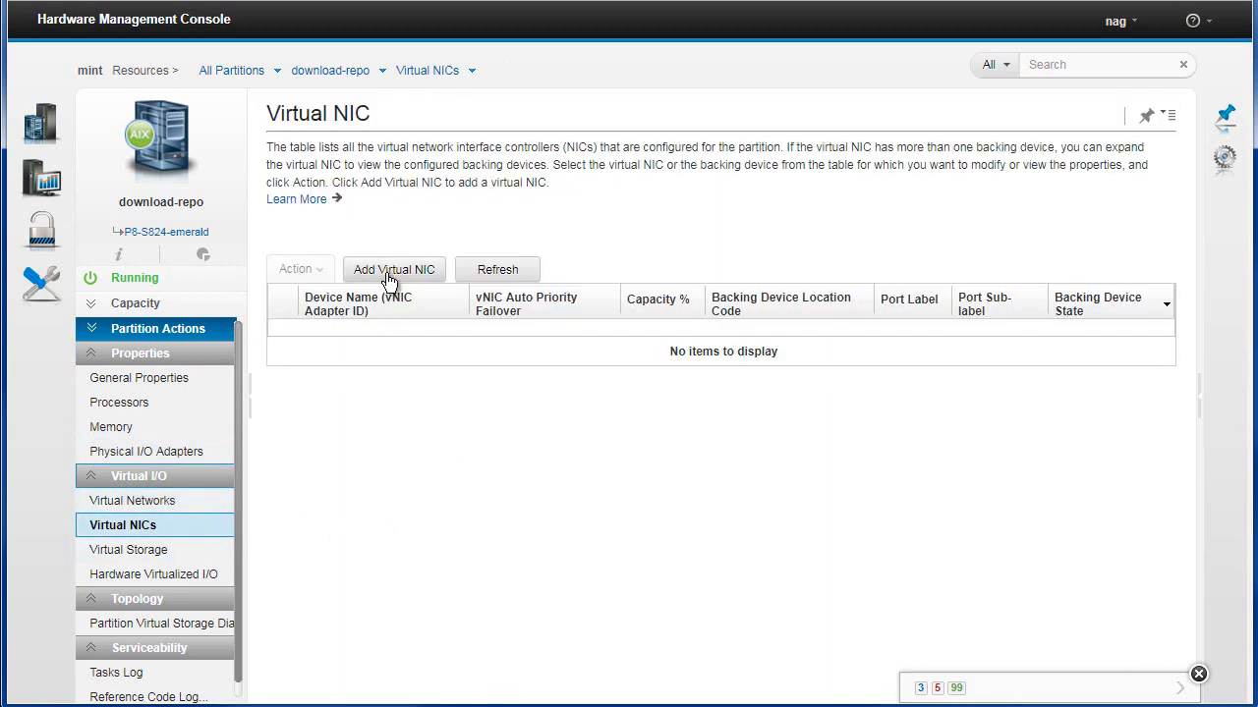
{"action": "left_click", "coordinate": [391, 272]}
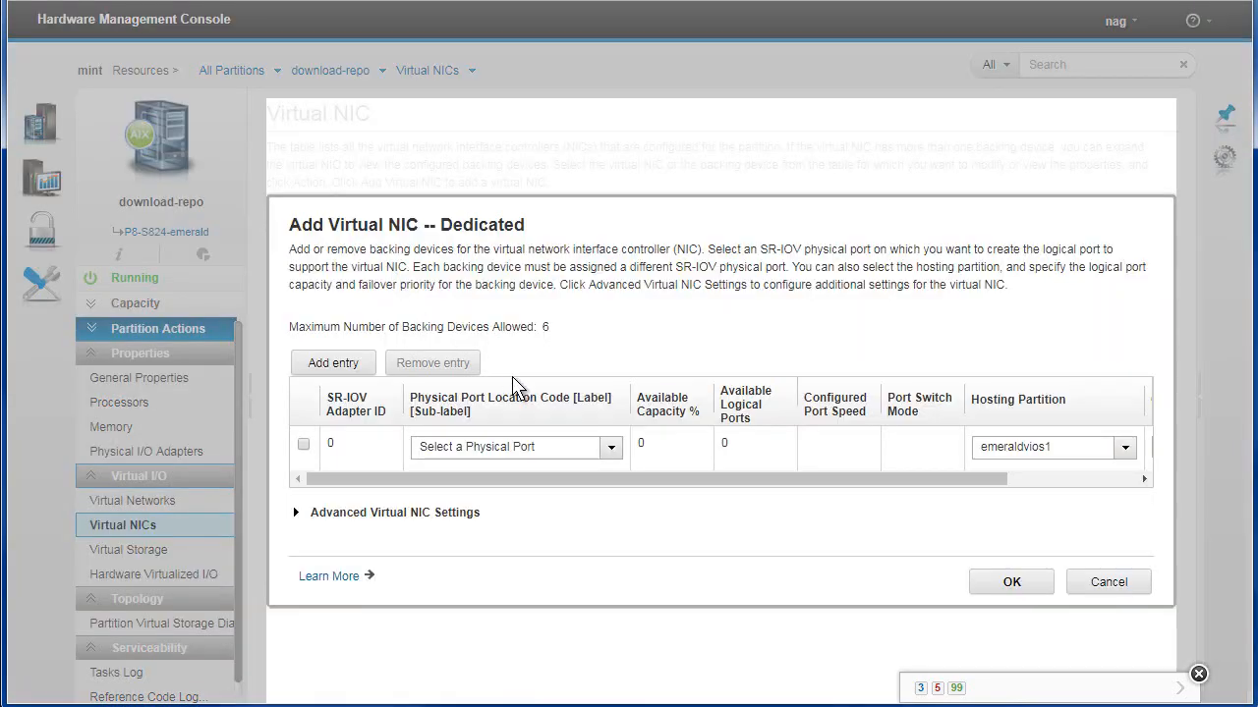
{"action": "left_click", "coordinate": [303, 446]}
{"action": "left_click", "coordinate": [1111, 585]}
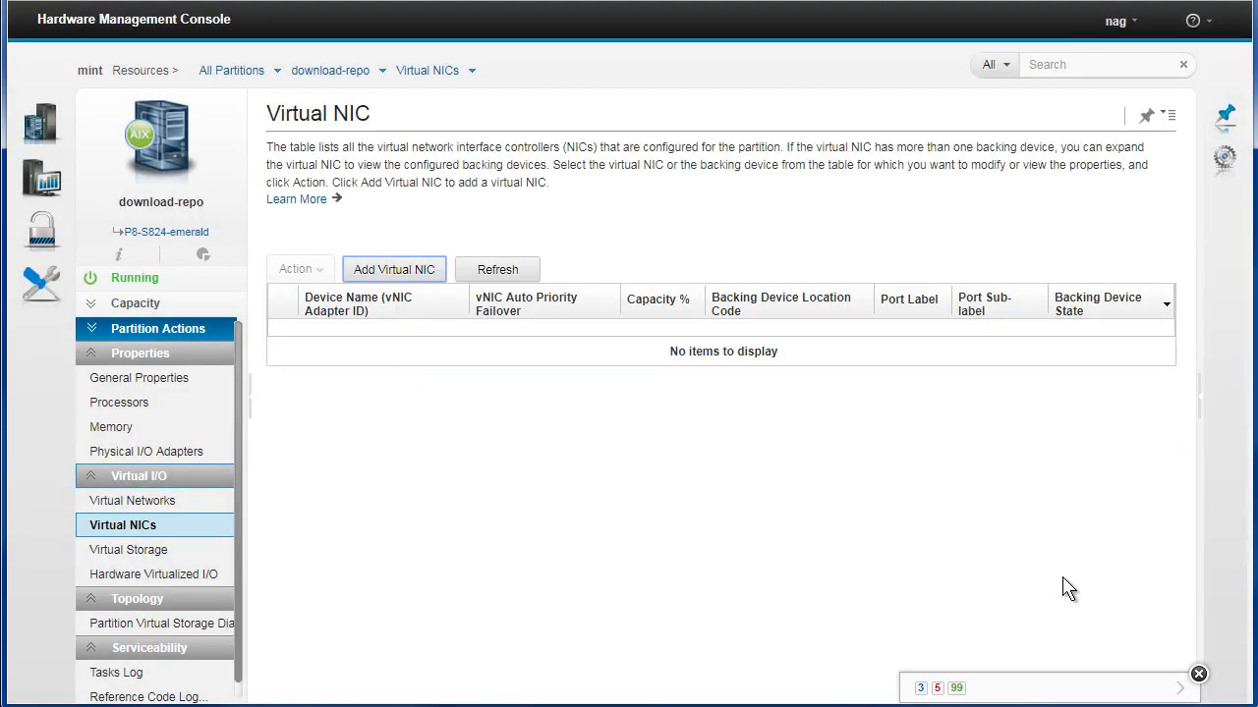
Browse download-repo's virtual SCSI, virtual fibre channel and virtual optical device storage, including the shared storage pool volume actions
{"action": "left_click", "coordinate": [152, 554]}
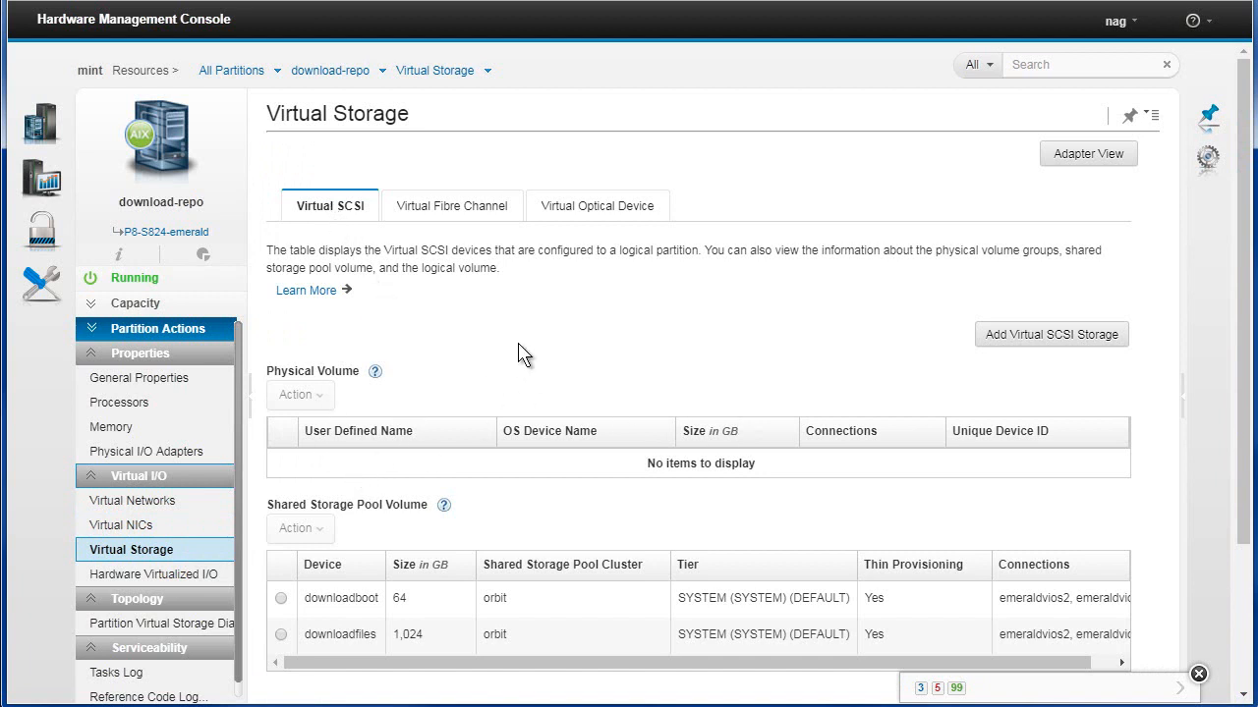
{"action": "scroll", "coordinate": [519, 353], "scroll_direction": "down", "scroll_amount": 3}
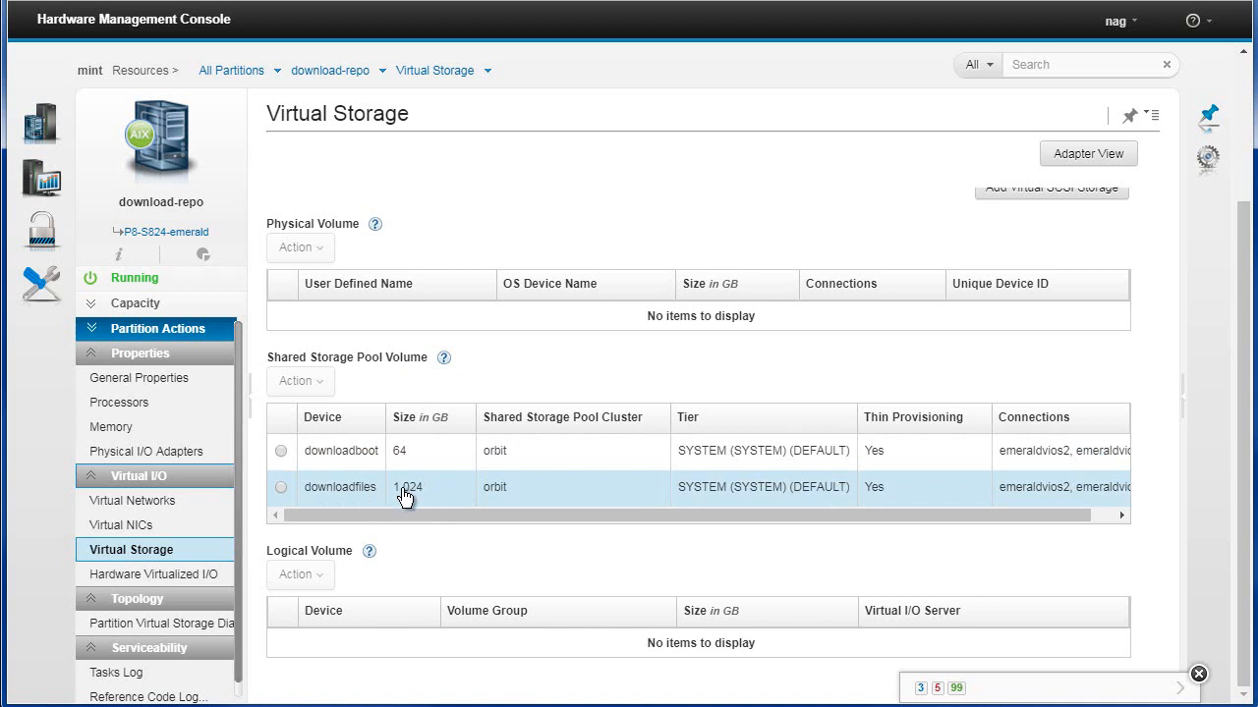
{"action": "left_click", "coordinate": [281, 452]}
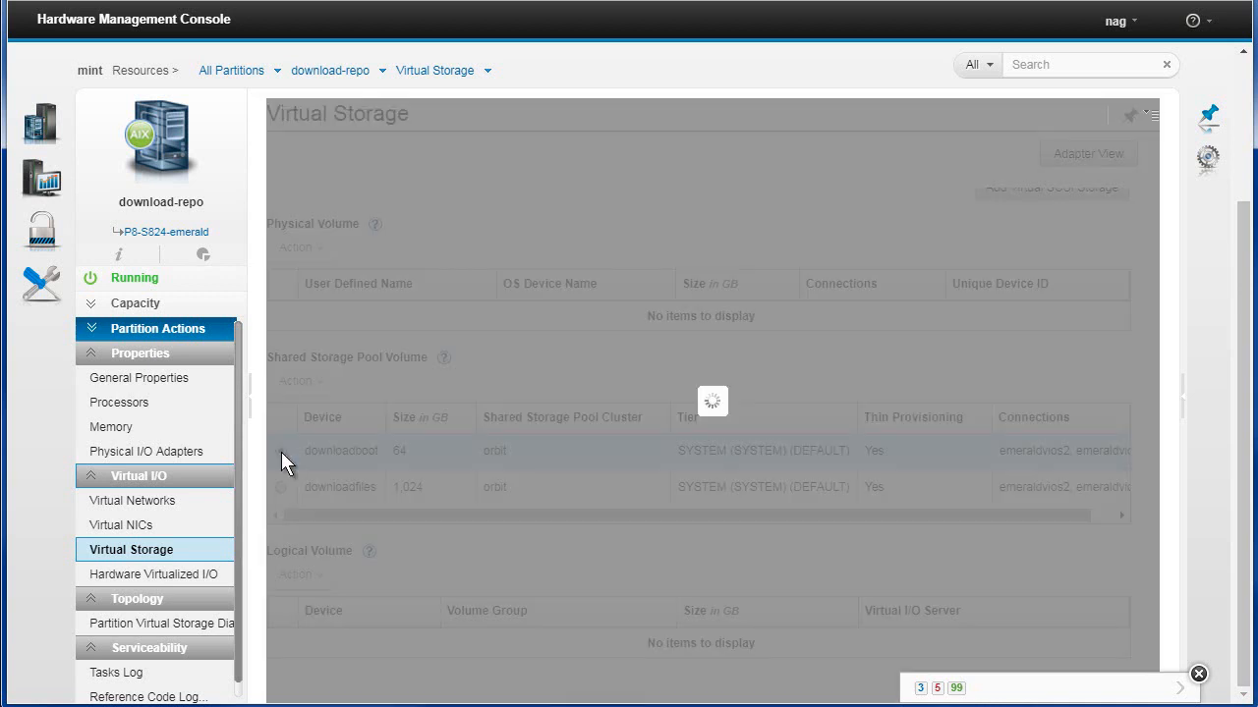
{"action": "left_click", "coordinate": [320, 384]}
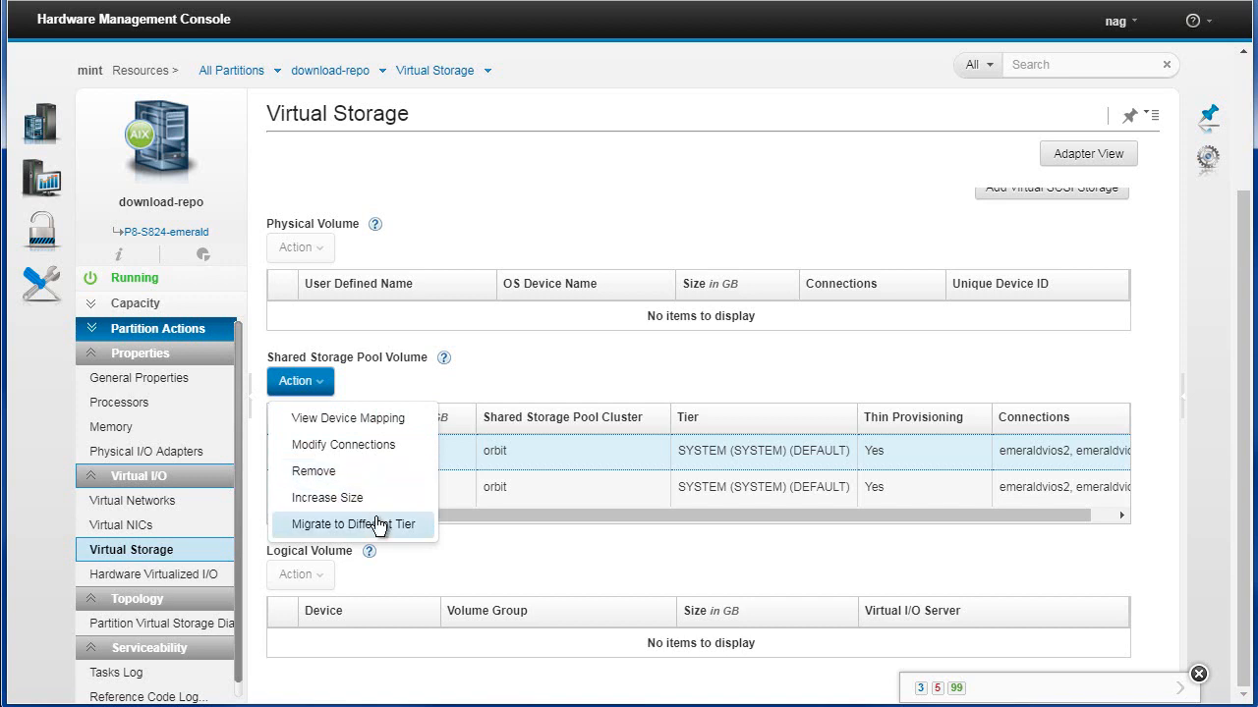
{"action": "left_click", "coordinate": [457, 552]}
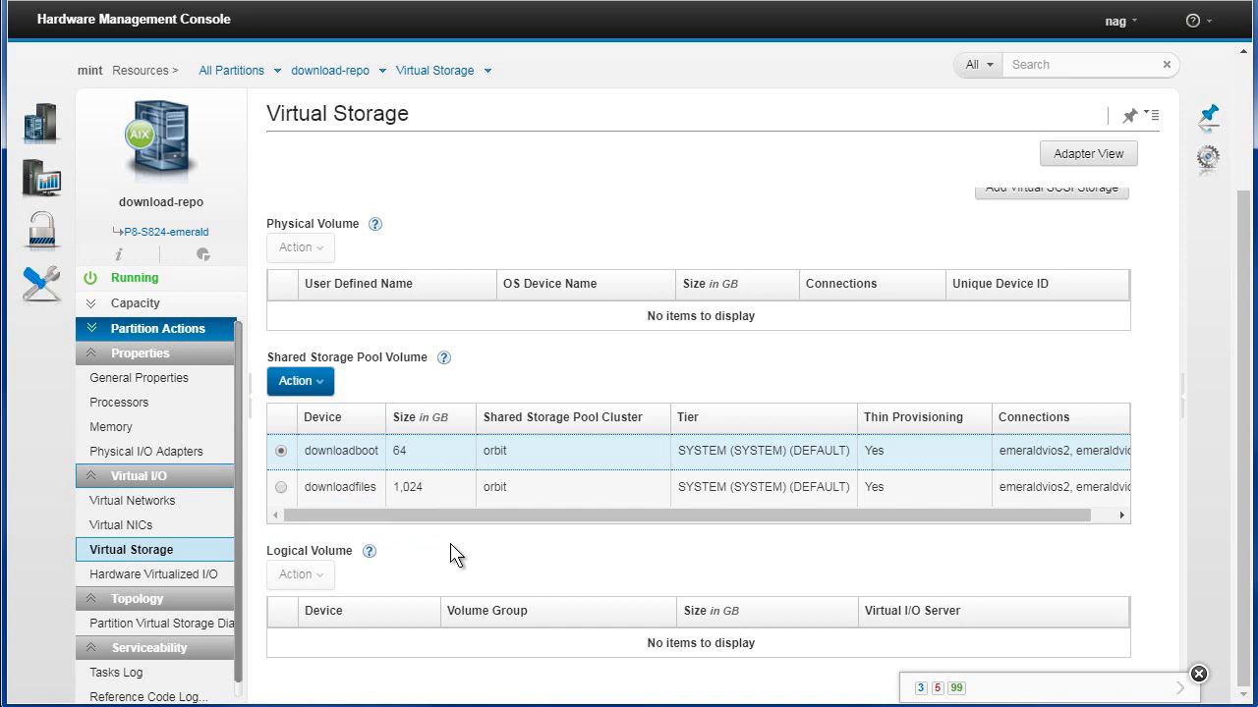
{"action": "scroll", "coordinate": [447, 334], "scroll_direction": "up", "scroll_amount": 3}
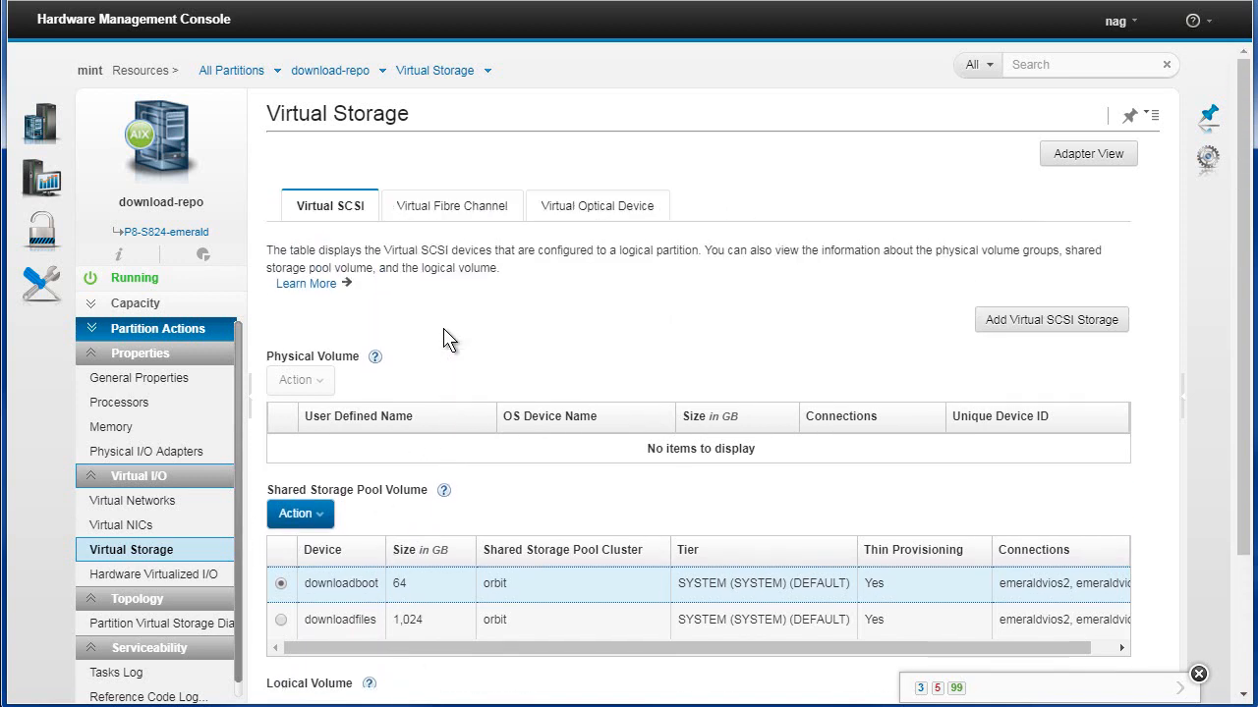
{"action": "left_click", "coordinate": [447, 208]}
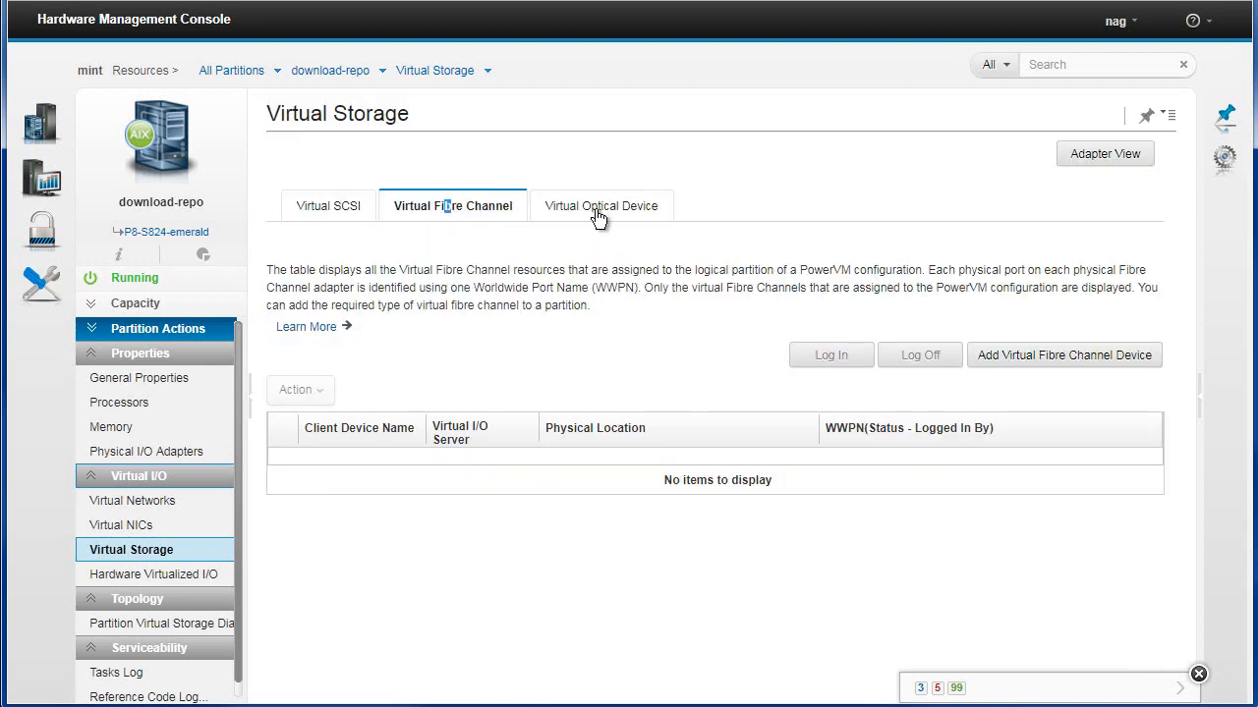
{"action": "left_click", "coordinate": [597, 208]}
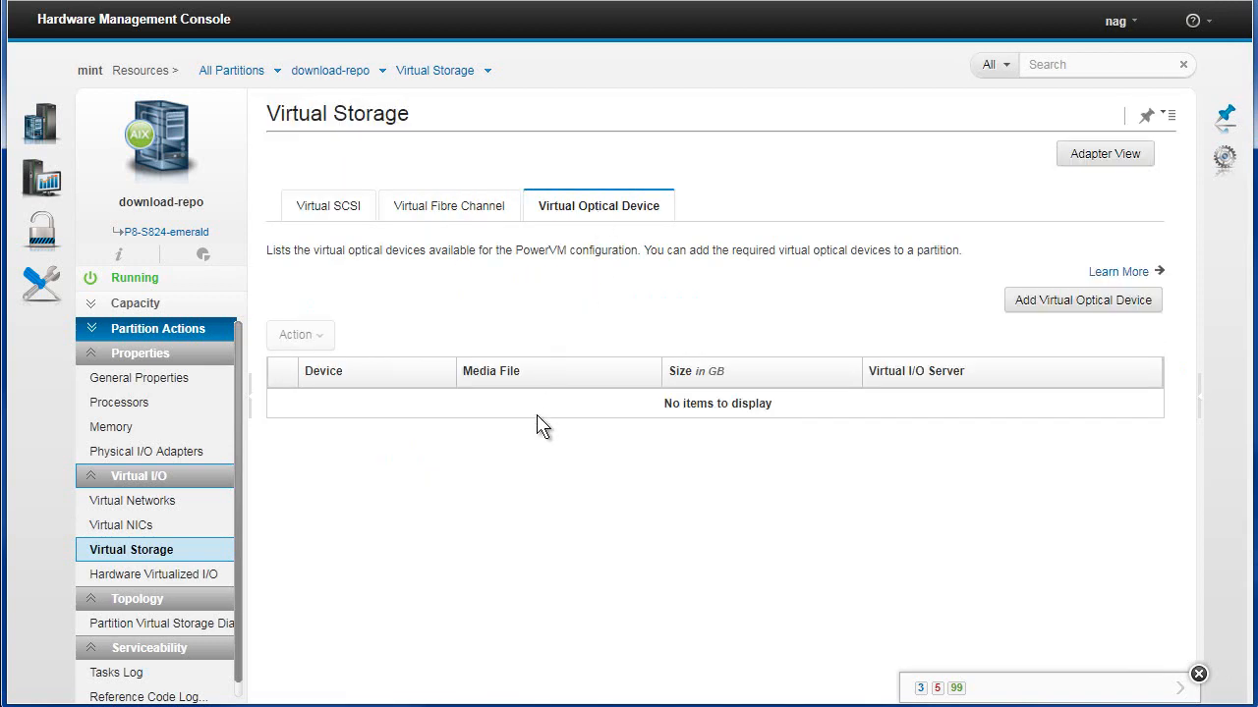
{"action": "left_click", "coordinate": [1051, 306]}
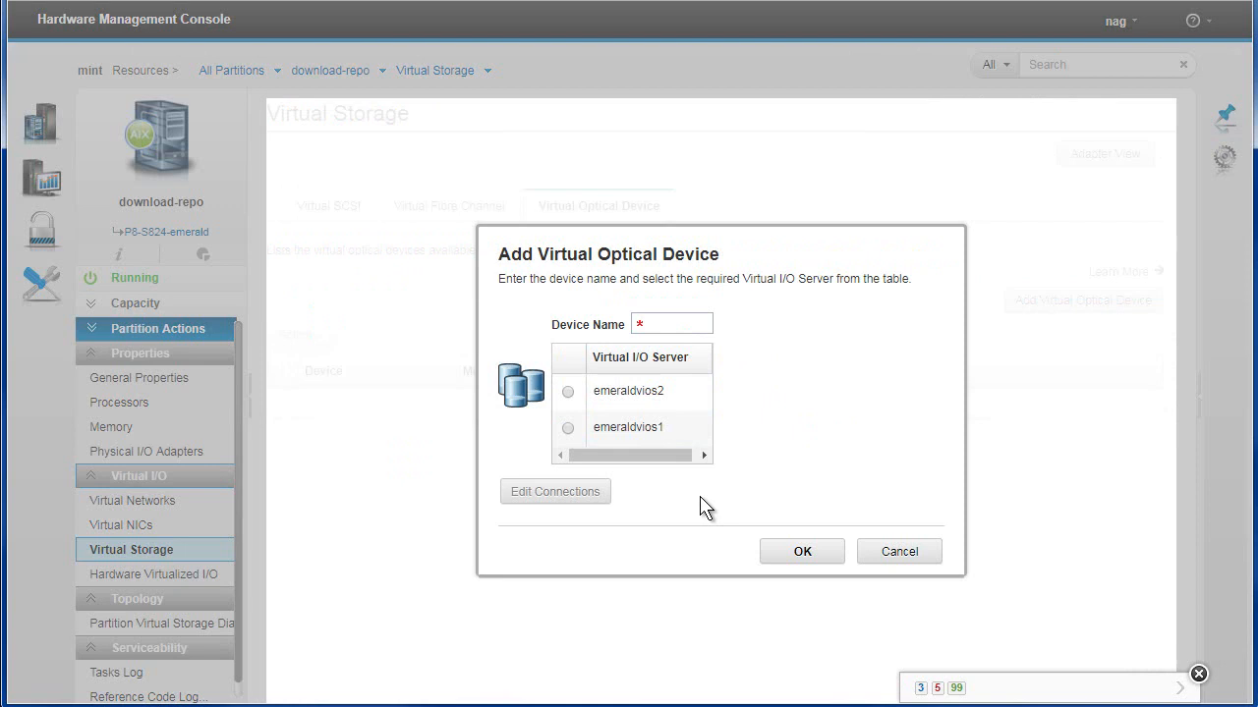
{"action": "left_click", "coordinate": [900, 552]}
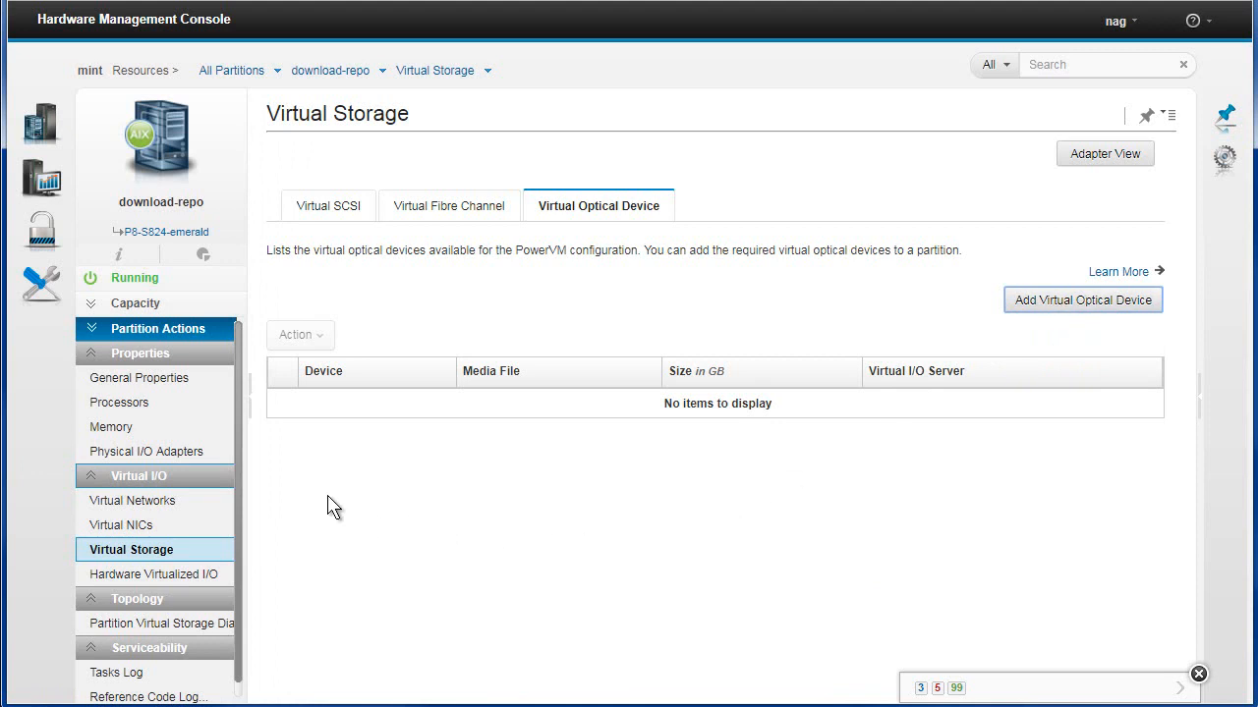
Examine the SR-IOV logical ports and pan around the partition virtual storage diagram
{"action": "left_click", "coordinate": [185, 572]}
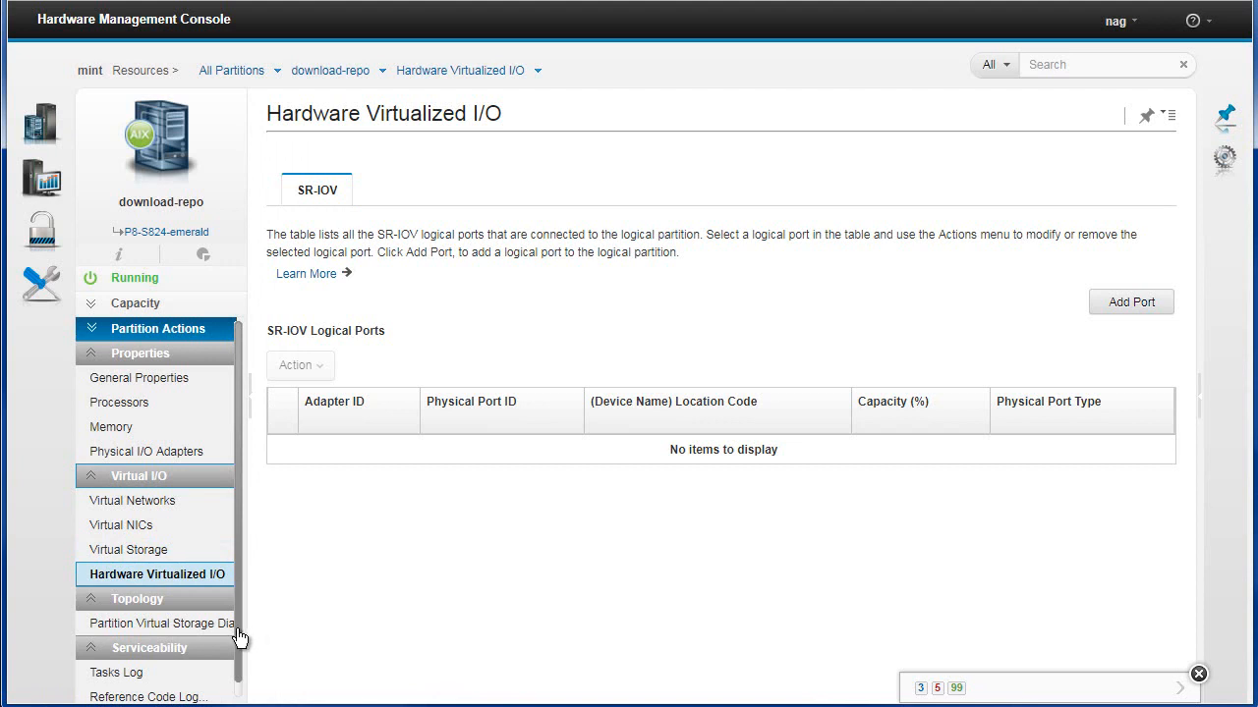
{"action": "left_click_drag", "start_coordinate": [237, 631], "coordinate": [233, 688]}
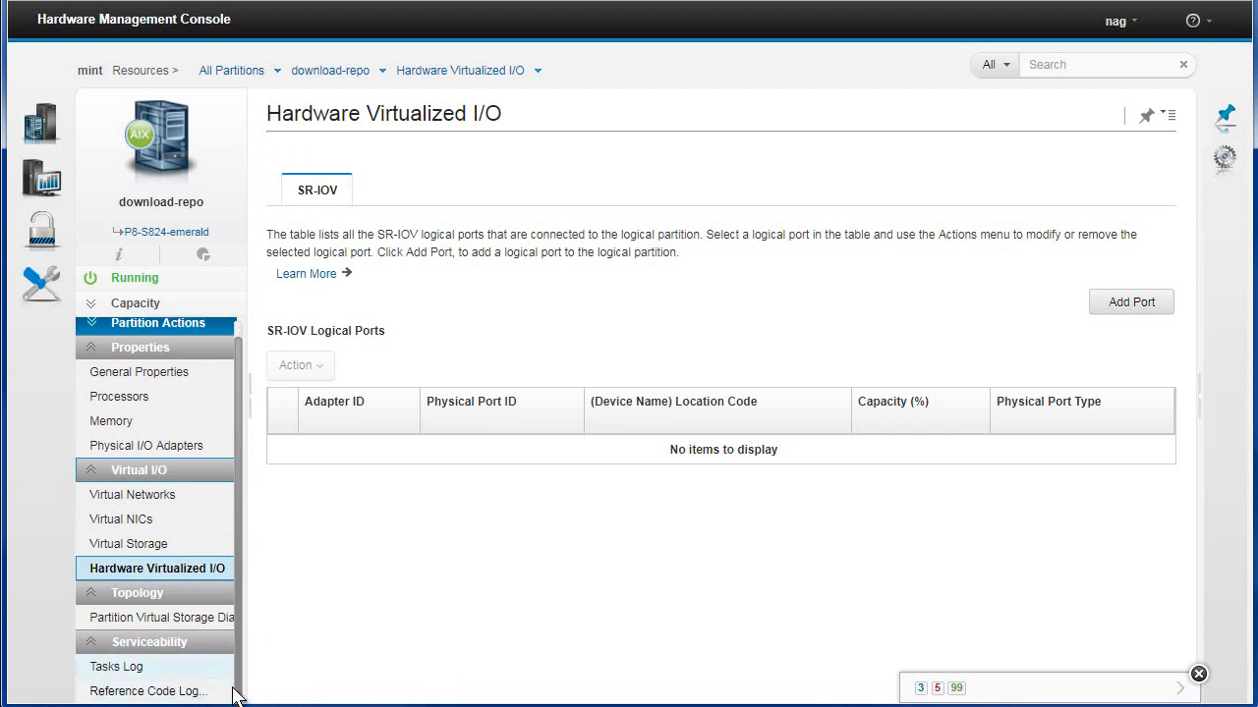
{"action": "left_click", "coordinate": [184, 618]}
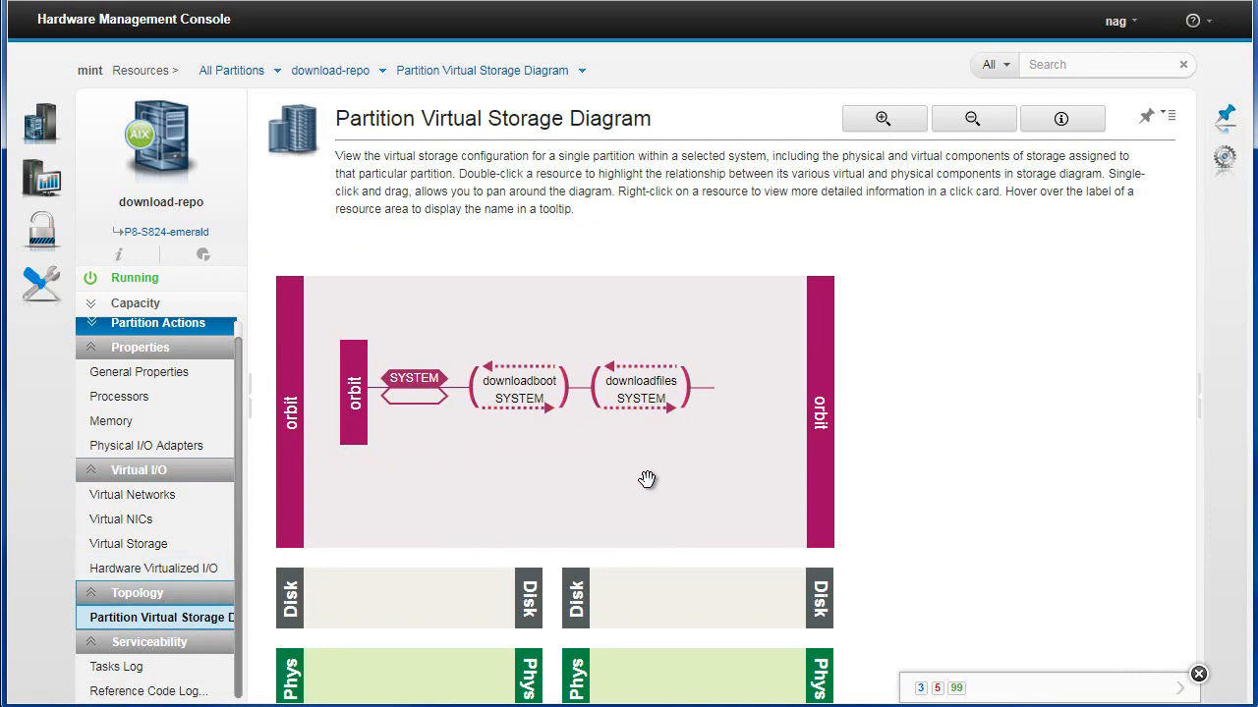
{"action": "left_click_drag", "start_coordinate": [681, 456], "coordinate": [717, 300]}
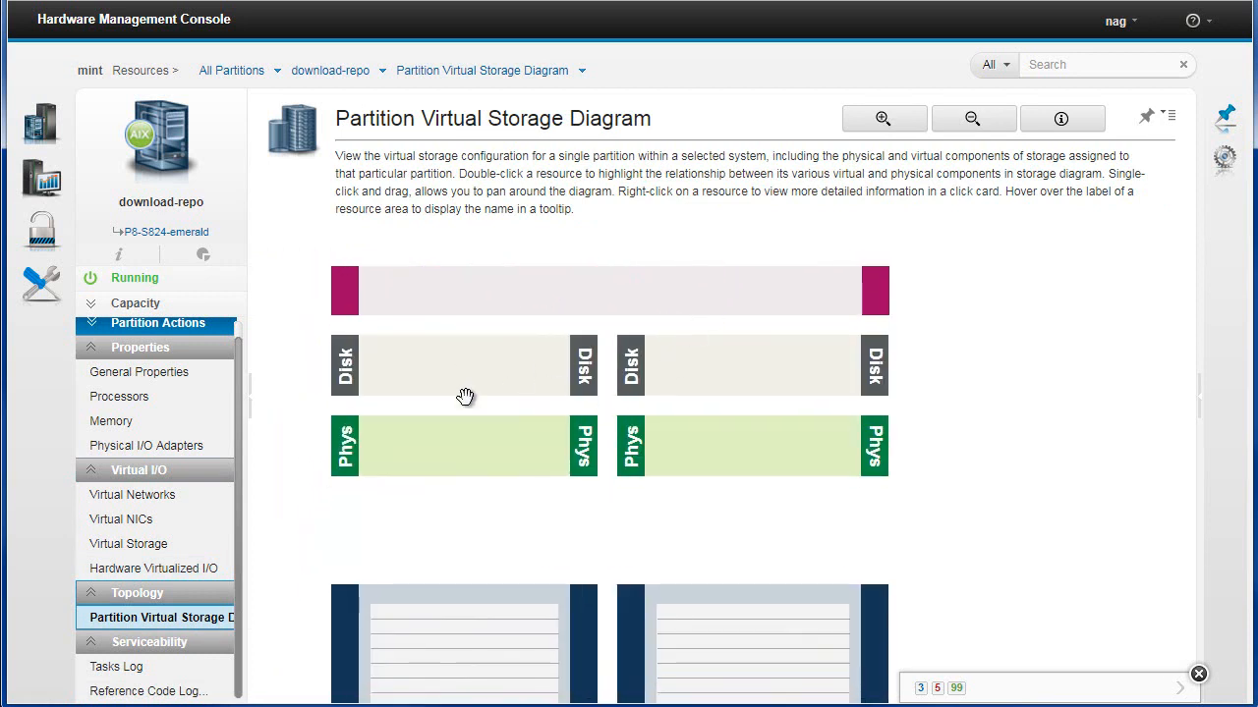
{"action": "left_click_drag", "start_coordinate": [474, 548], "coordinate": [489, 258]}
{"action": "left_click_drag", "start_coordinate": [506, 531], "coordinate": [493, 352]}
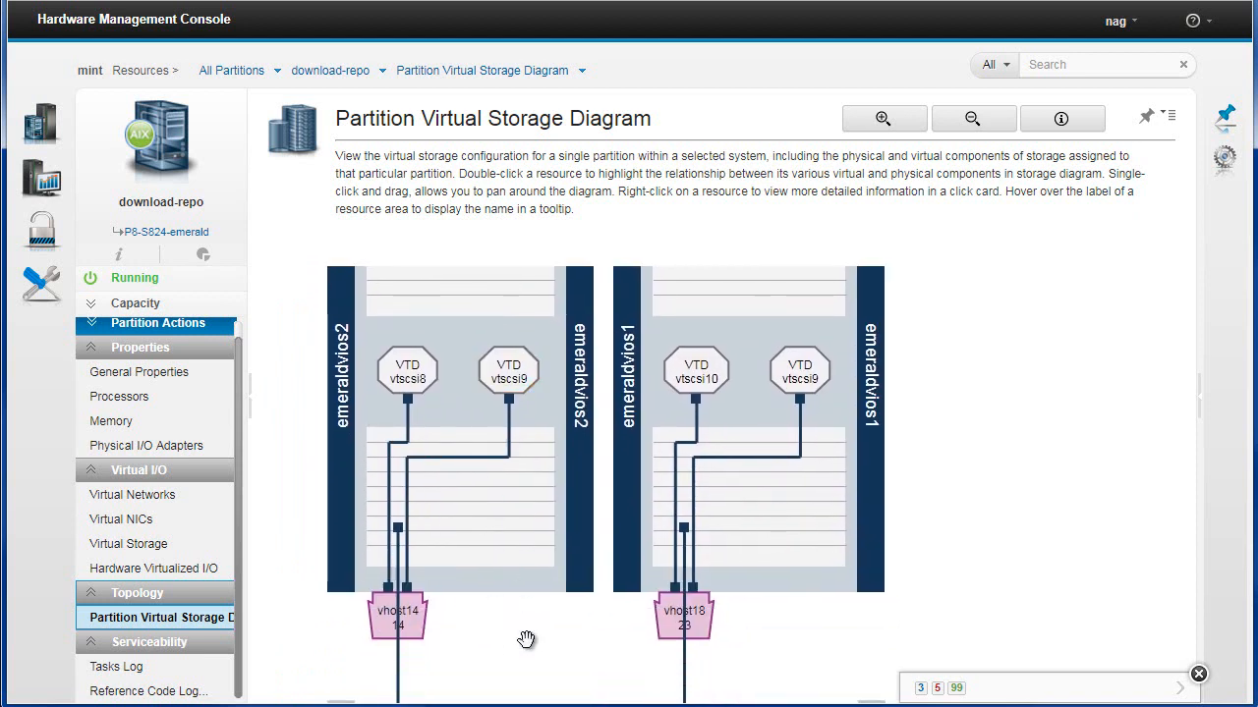
{"action": "left_click_drag", "start_coordinate": [525, 648], "coordinate": [477, 392]}
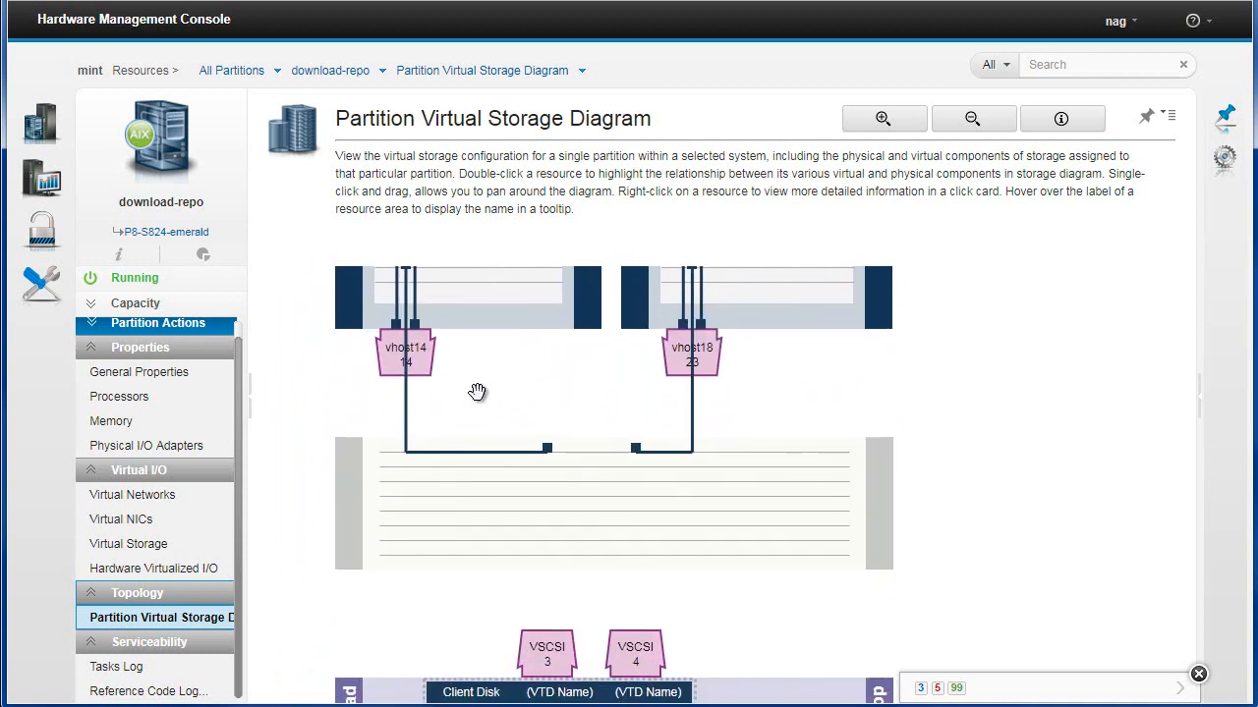
{"action": "left_click_drag", "start_coordinate": [546, 622], "coordinate": [568, 366]}
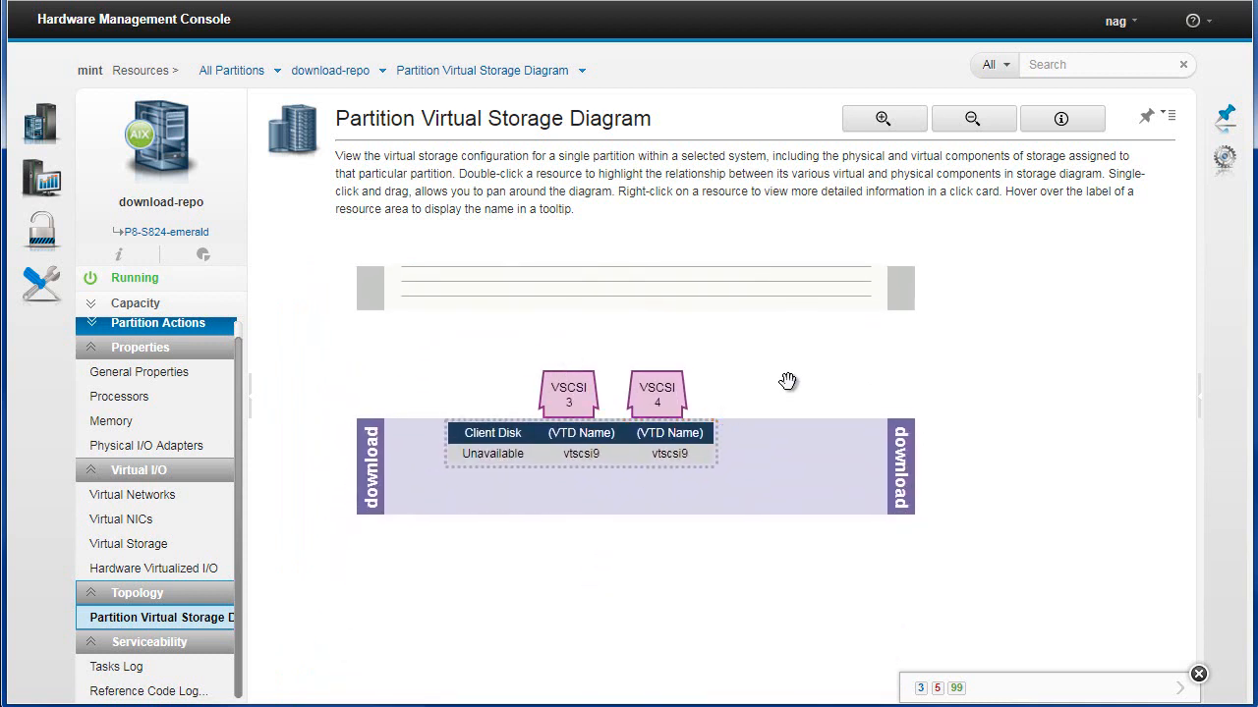
{"action": "left_click_drag", "start_coordinate": [807, 413], "coordinate": [795, 632]}
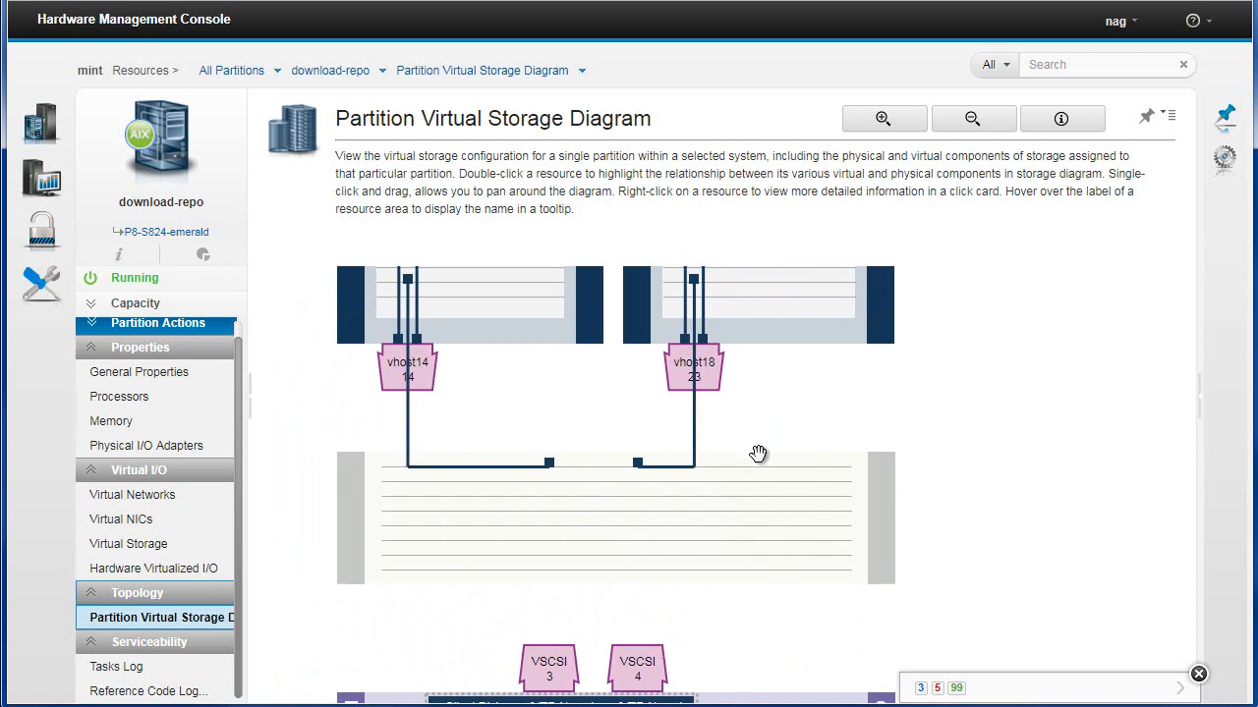
{"action": "left_click_drag", "start_coordinate": [757, 453], "coordinate": [667, 448]}
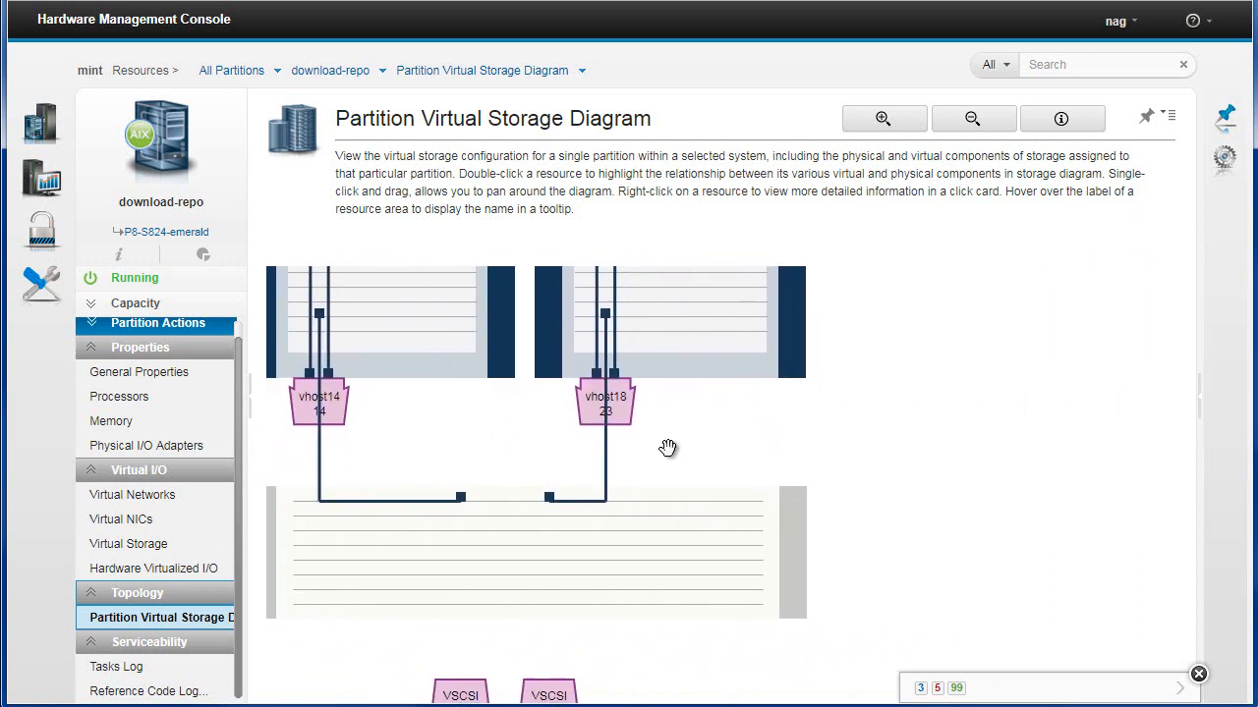
{"action": "left_click_drag", "start_coordinate": [674, 314], "coordinate": [673, 658]}
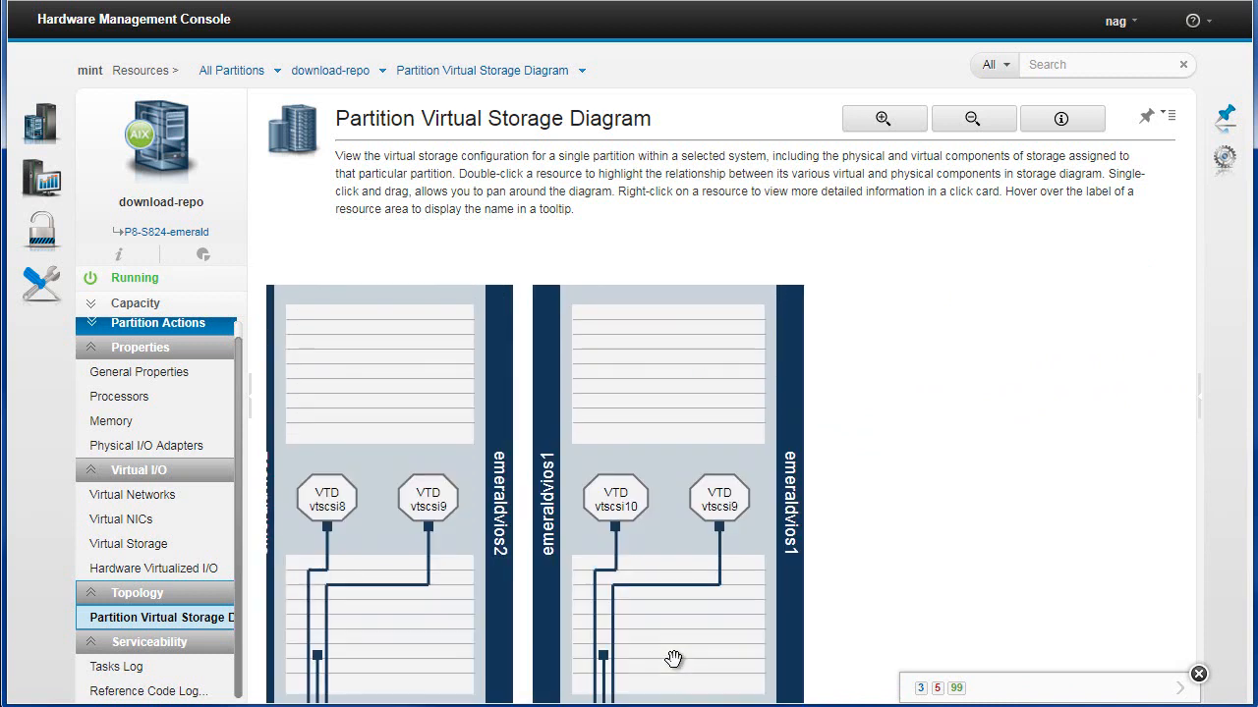
{"action": "left_click_drag", "start_coordinate": [667, 351], "coordinate": [680, 596]}
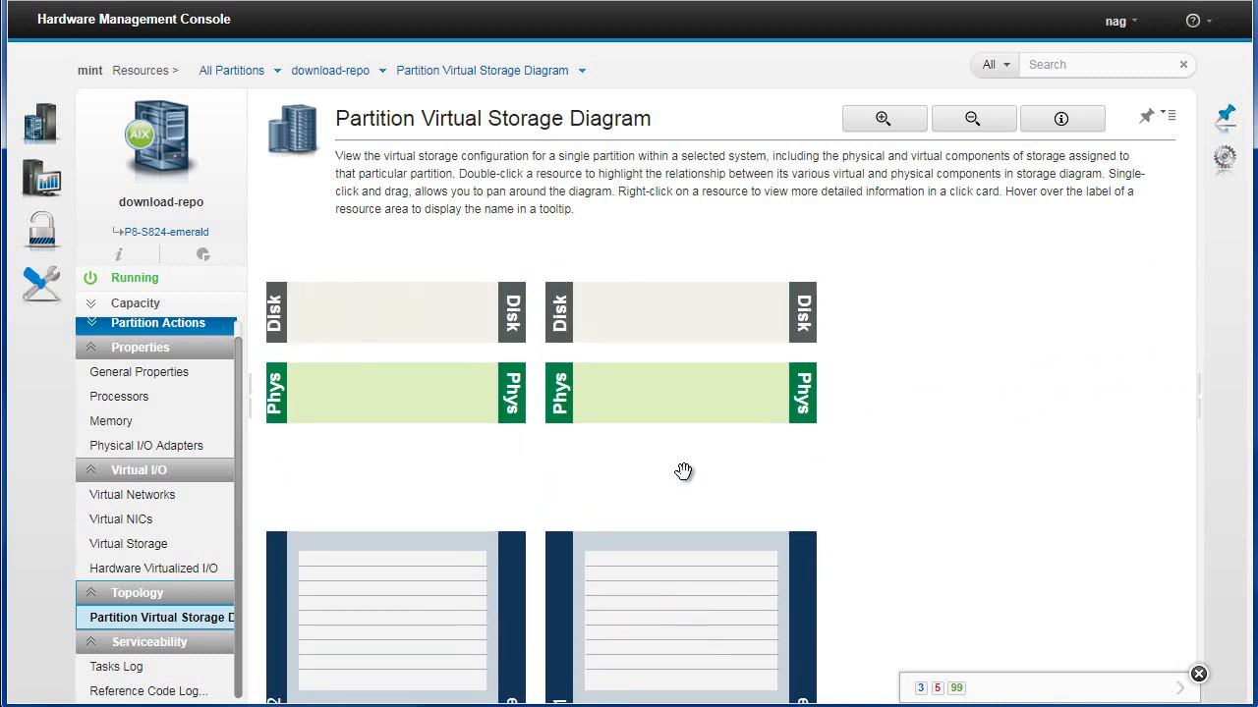
Expand the partition actions sections to review the profiles, templates, console and operations options
{"action": "left_click", "coordinate": [86, 642]}
{"action": "left_click", "coordinate": [92, 595]}
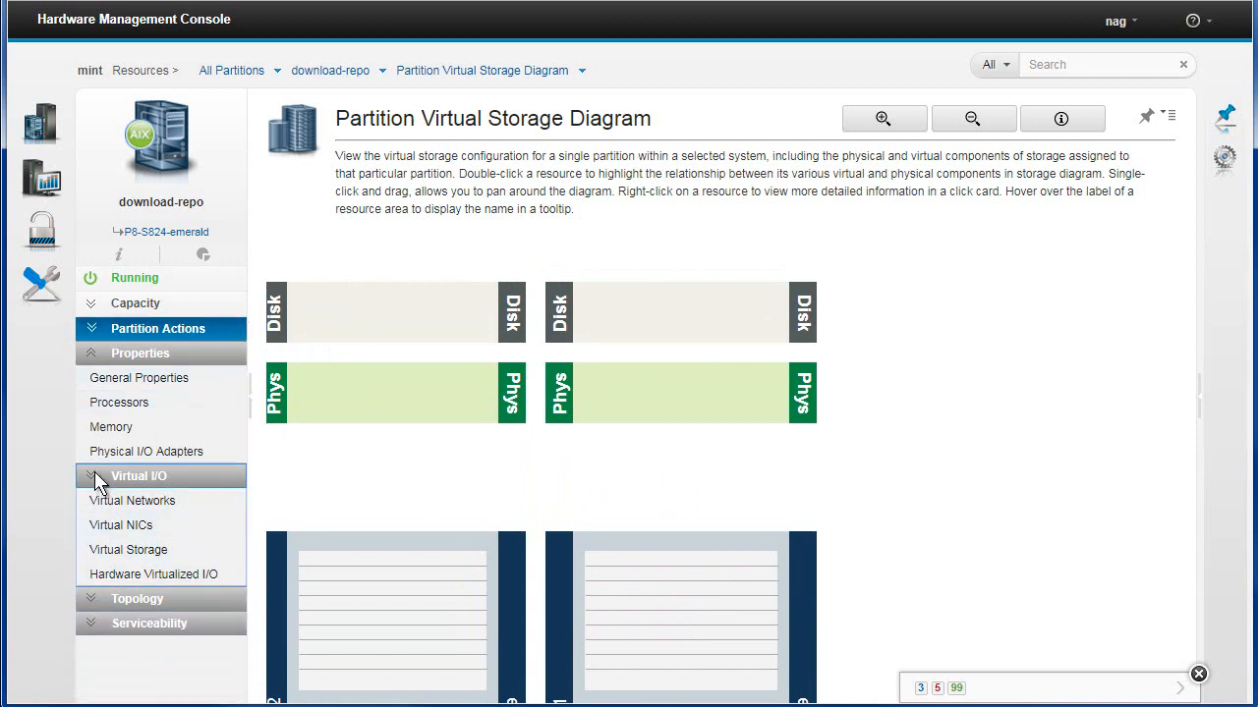
{"action": "left_click", "coordinate": [94, 474]}
{"action": "left_click", "coordinate": [90, 353]}
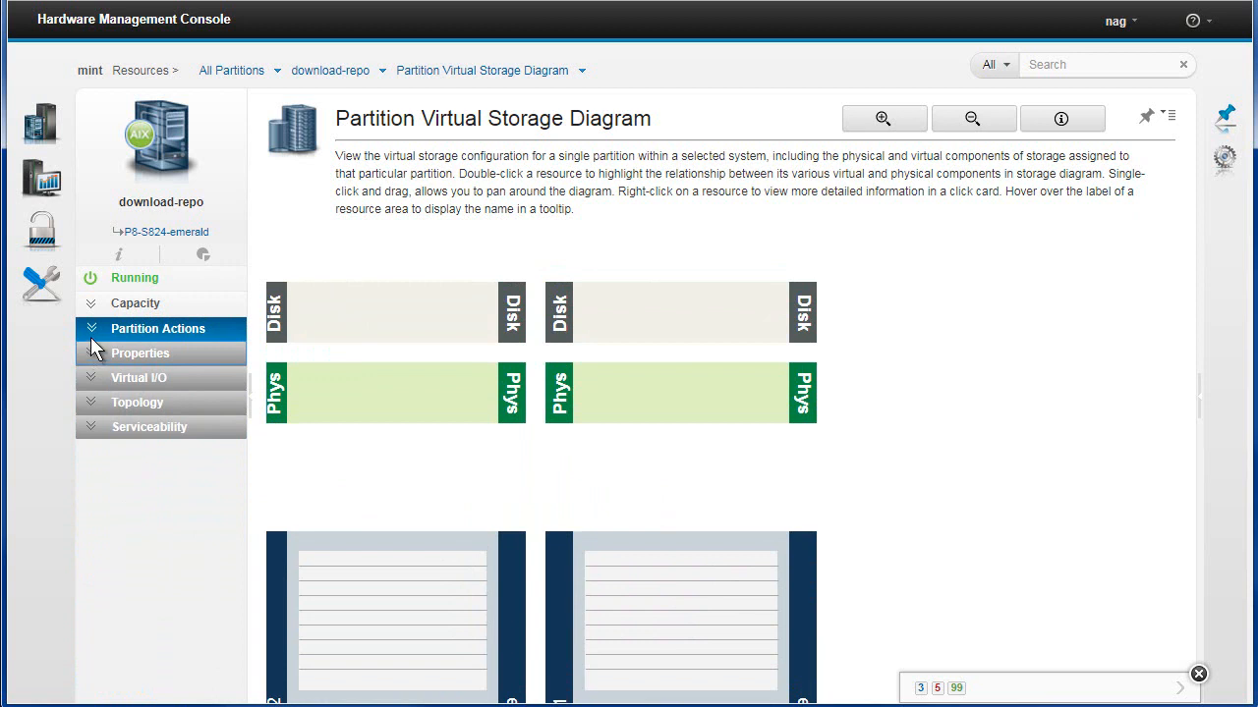
{"action": "left_click", "coordinate": [90, 332]}
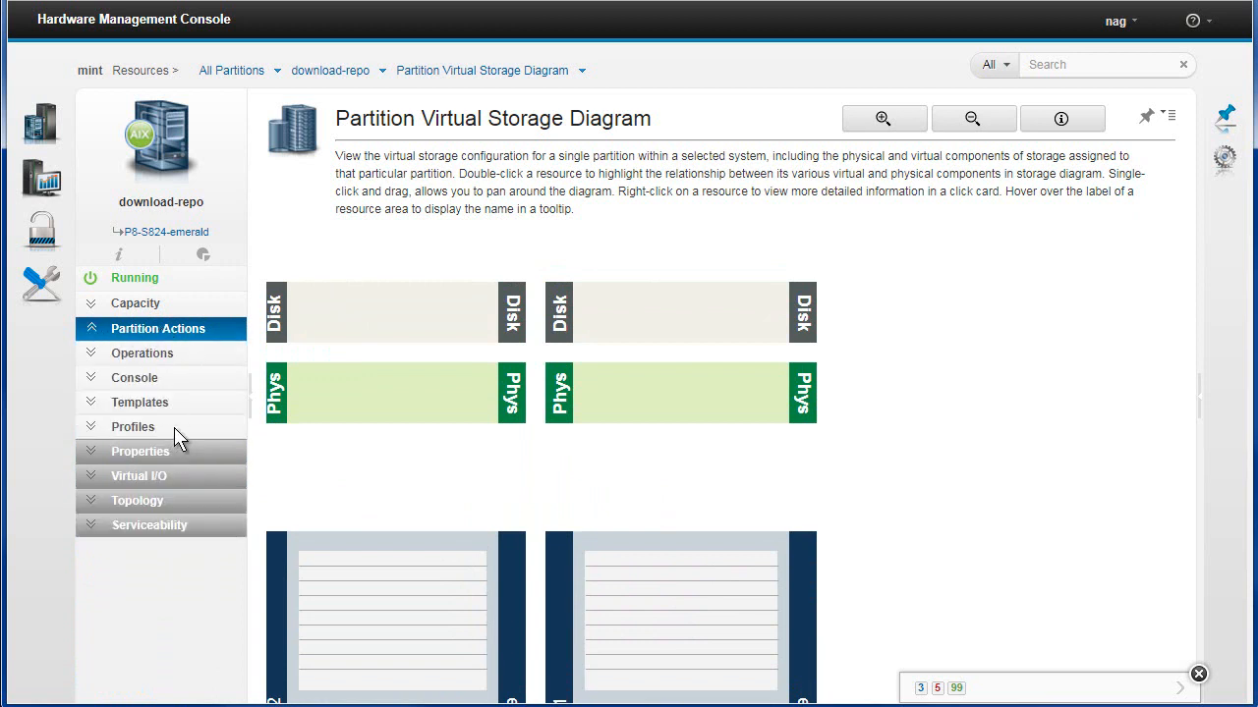
{"action": "left_click", "coordinate": [92, 424]}
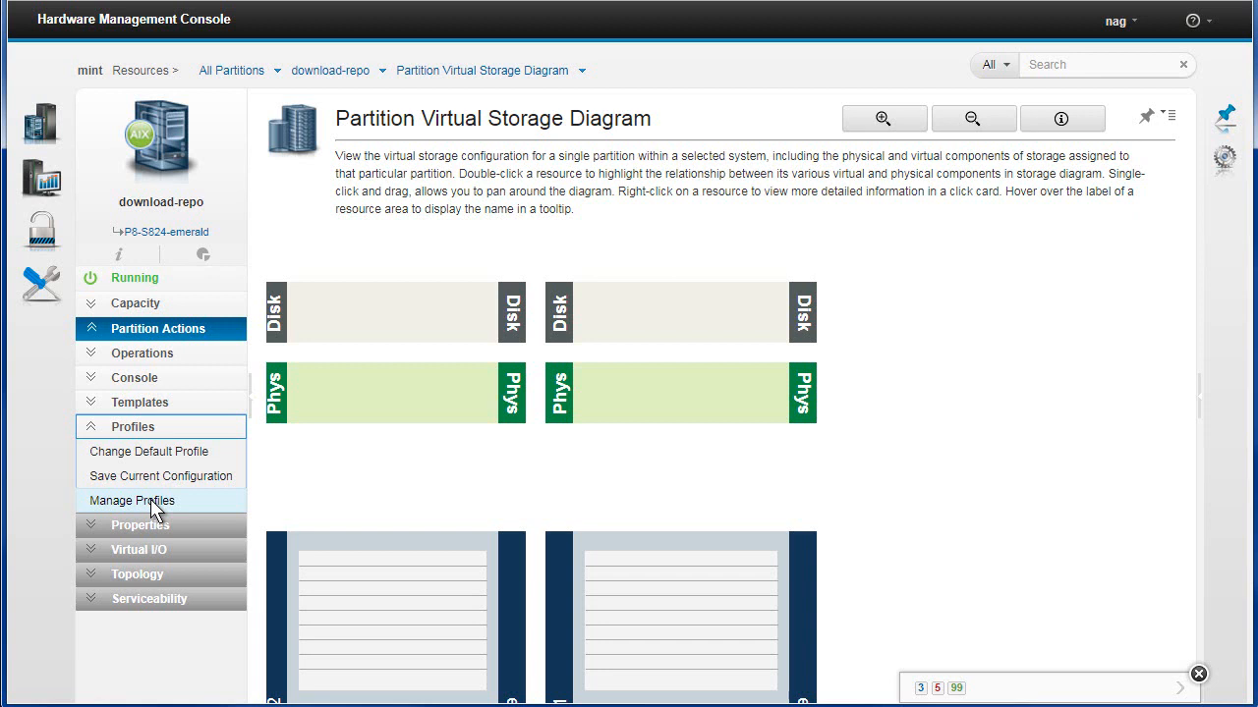
{"action": "left_click", "coordinate": [94, 433]}
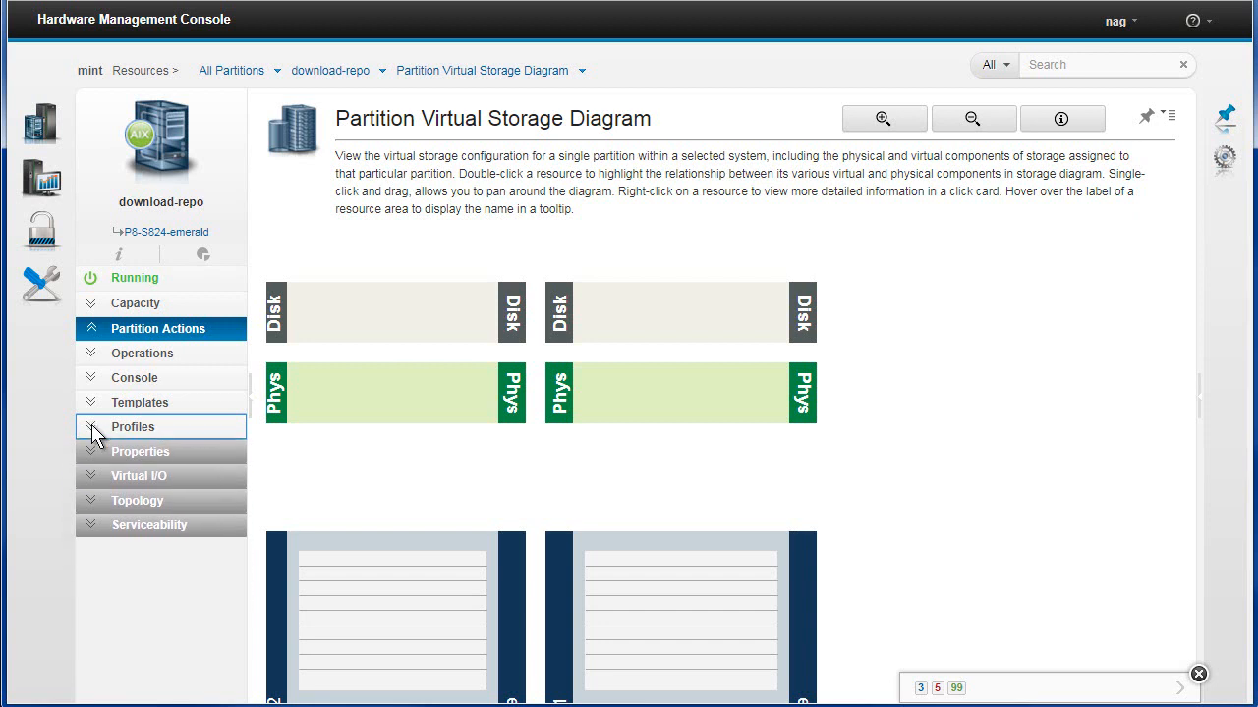
{"action": "left_click", "coordinate": [94, 403]}
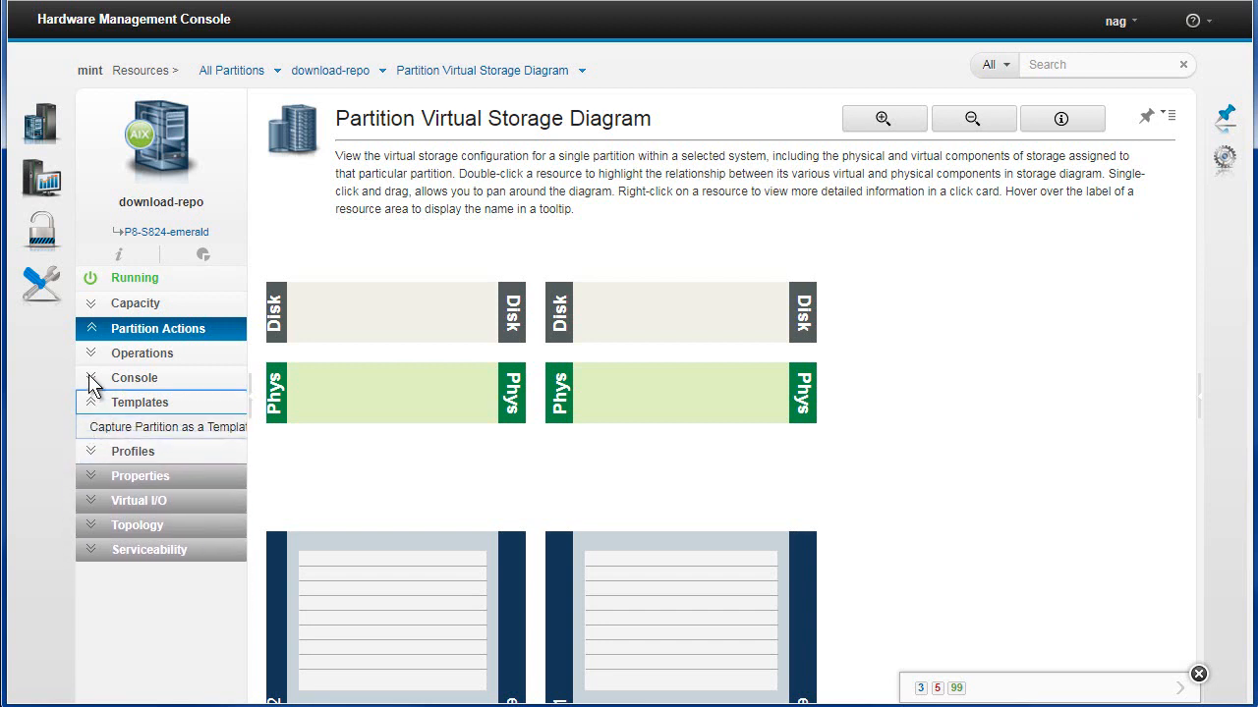
{"action": "left_click", "coordinate": [91, 379]}
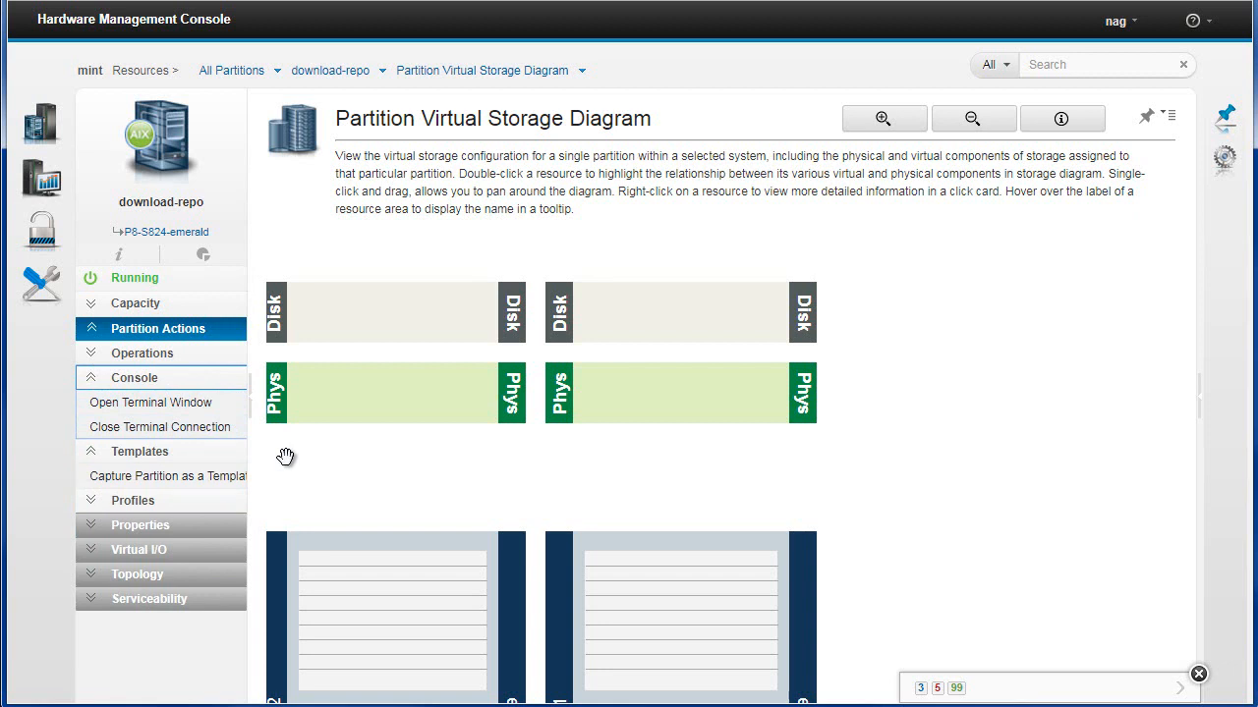
{"action": "left_click", "coordinate": [90, 380]}
{"action": "left_click", "coordinate": [92, 404]}
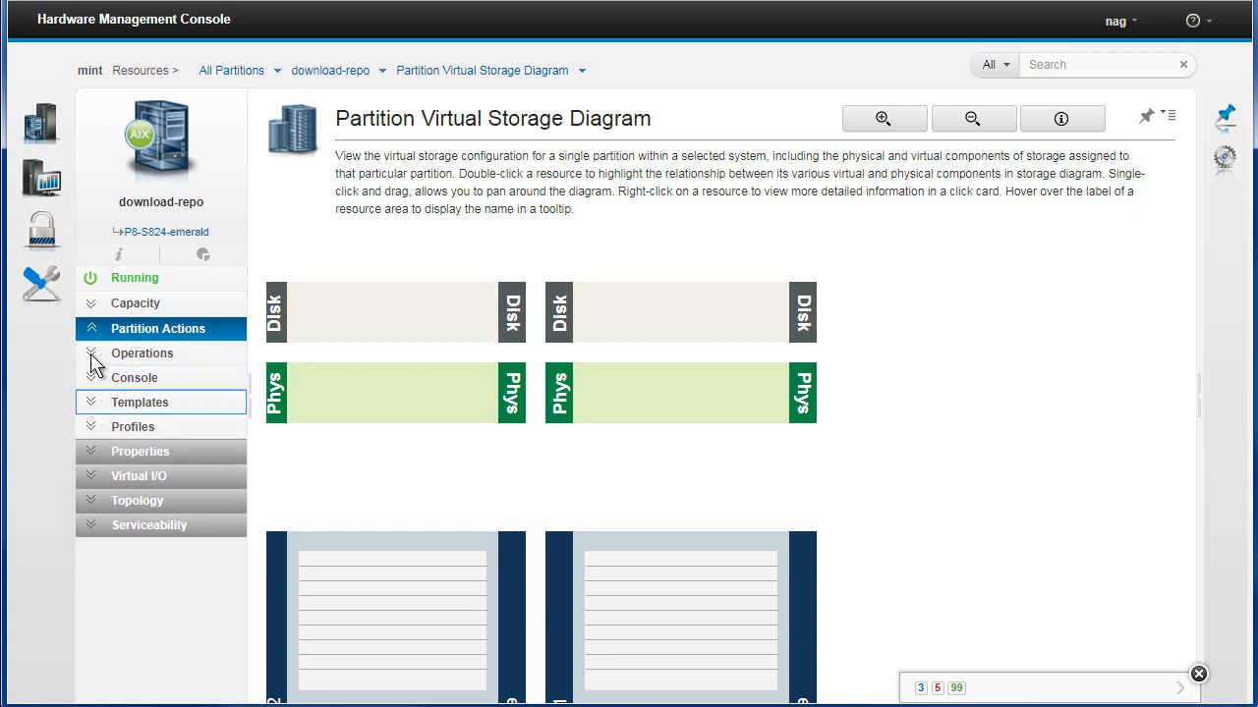
{"action": "left_click", "coordinate": [90, 353]}
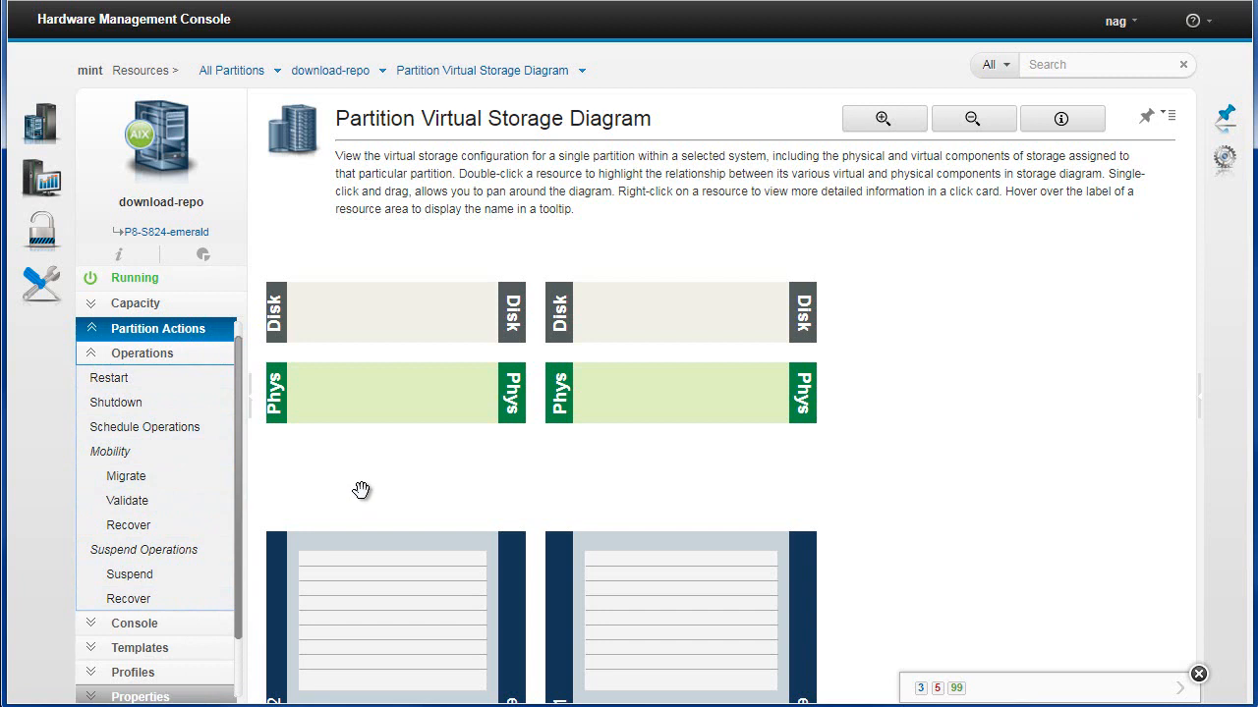
{"action": "left_click", "coordinate": [91, 356]}
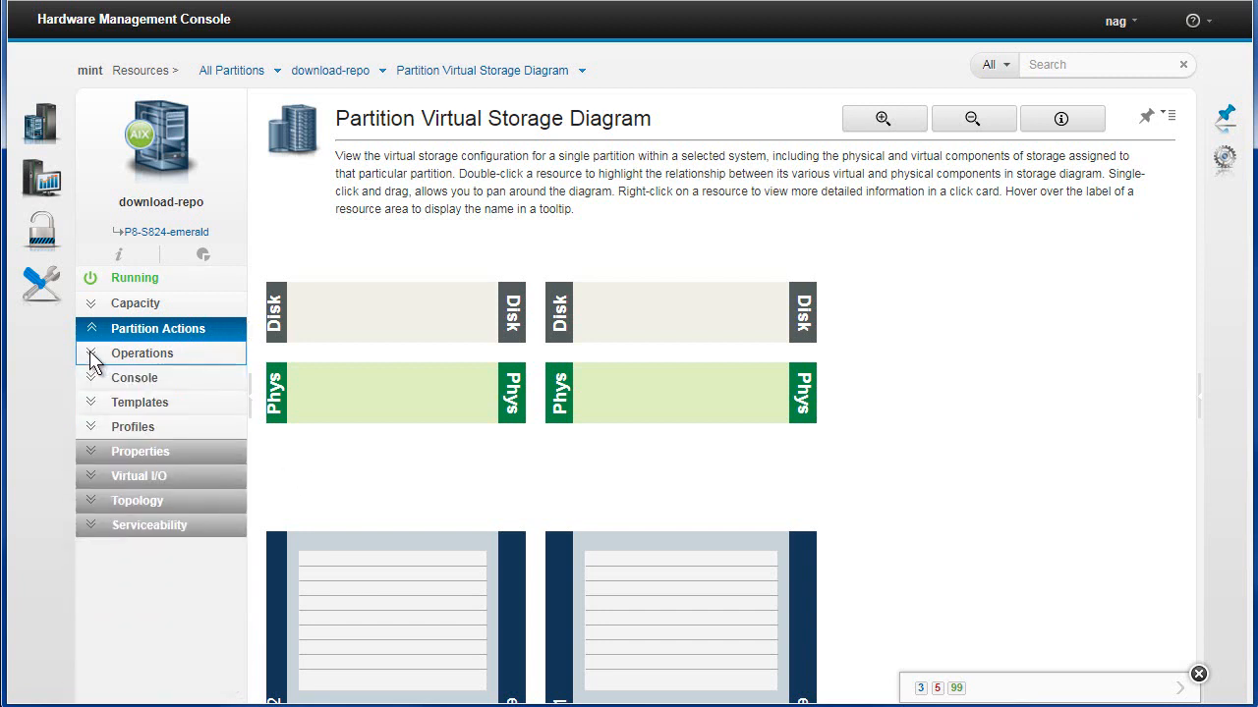